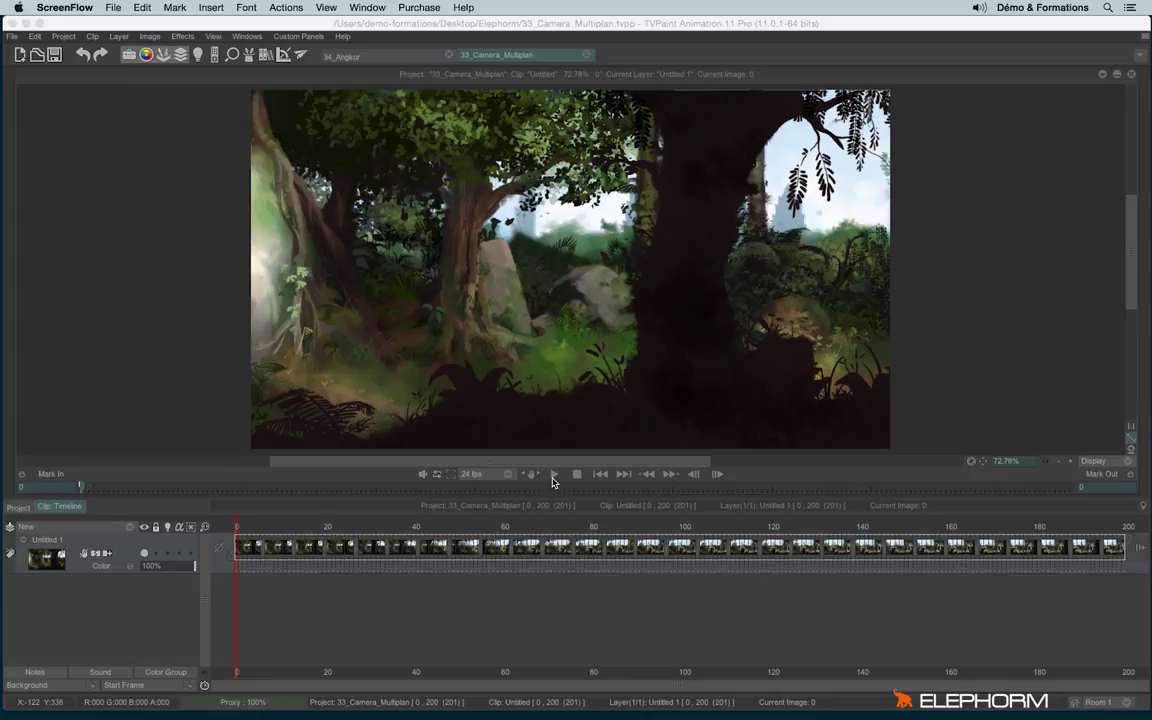
# Play the finished Angkor camera pan animation, then stop playback
pyautogui.click(553, 482)
pyautogui.click(554, 481)
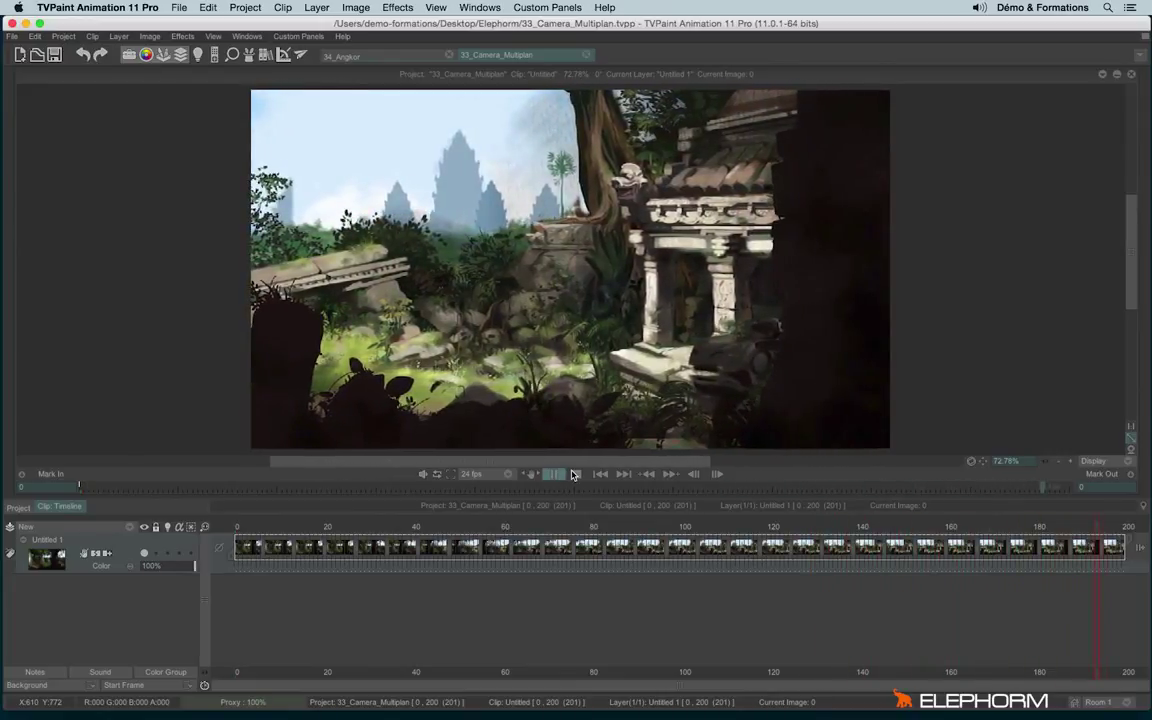
pyautogui.click(576, 474)
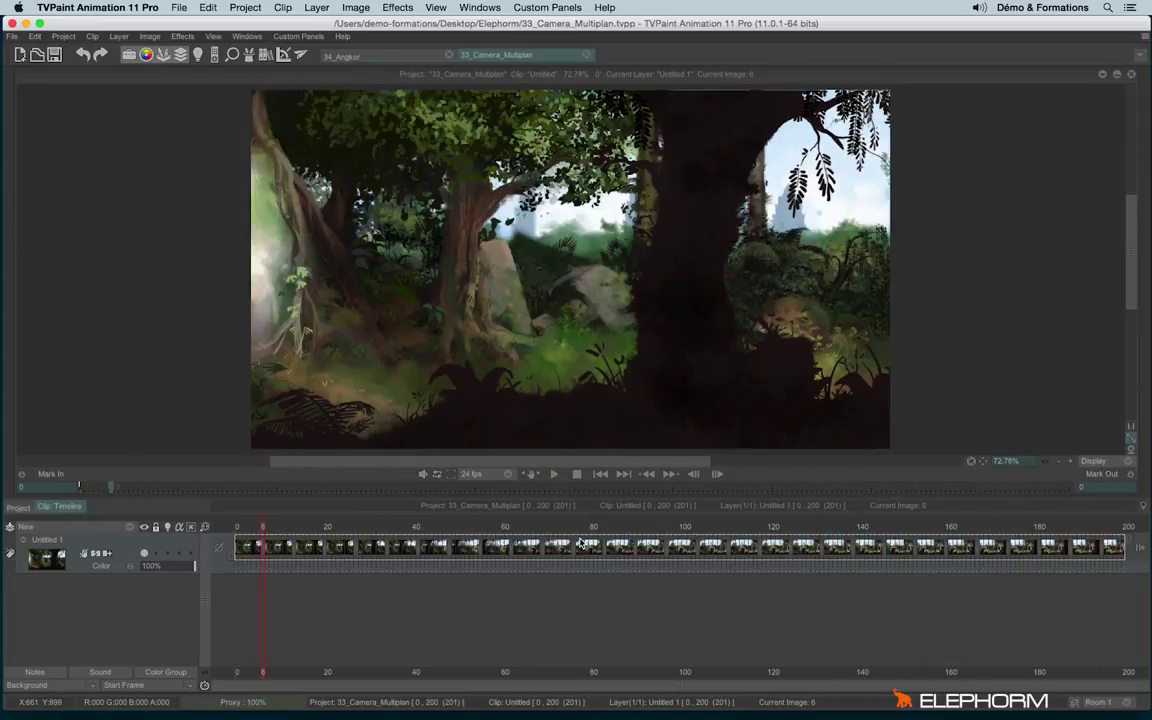
# Switch to 34_Angkor, display only the current layer, and step through layers back to PLAN 1
pyautogui.click(350, 57)
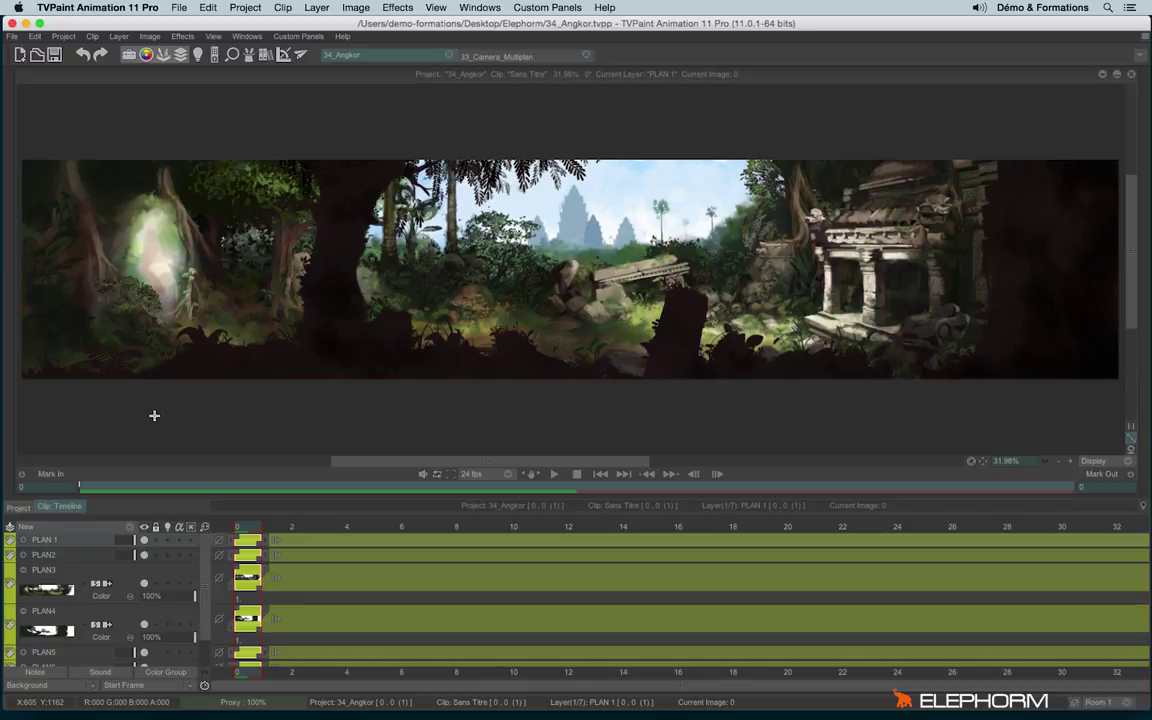
pyautogui.click(159, 529)
pyautogui.click(160, 527)
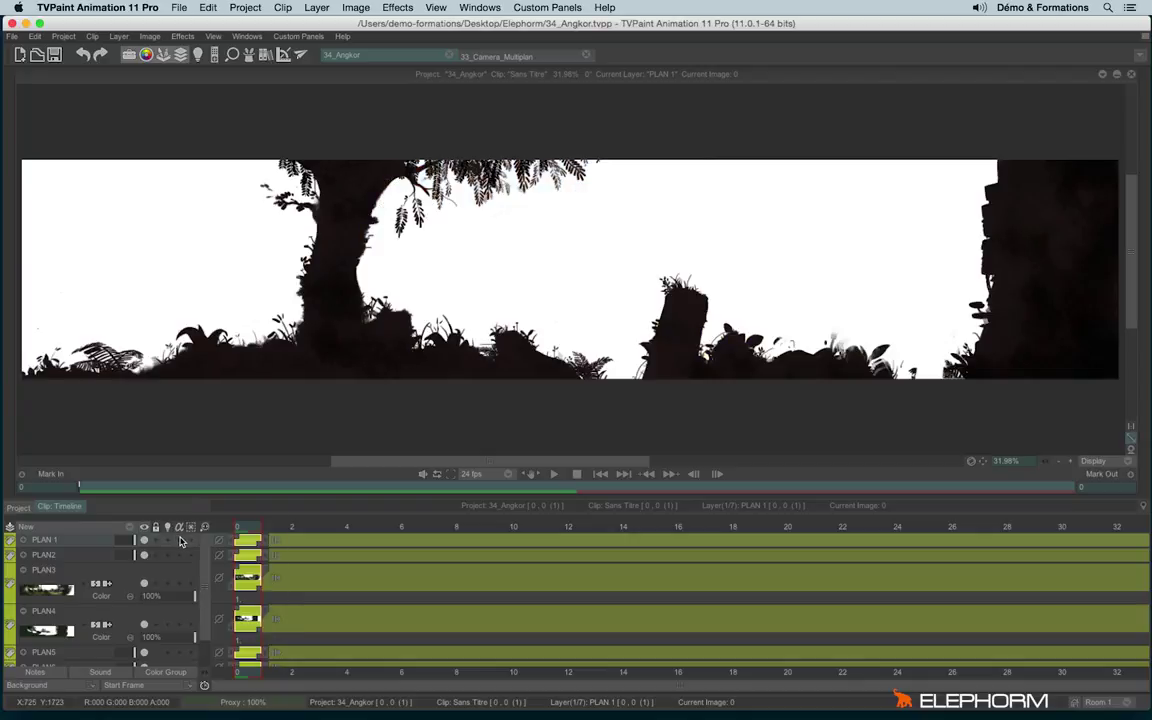
pyautogui.press('Down')
pyautogui.press('Down')
pyautogui.press('Down')
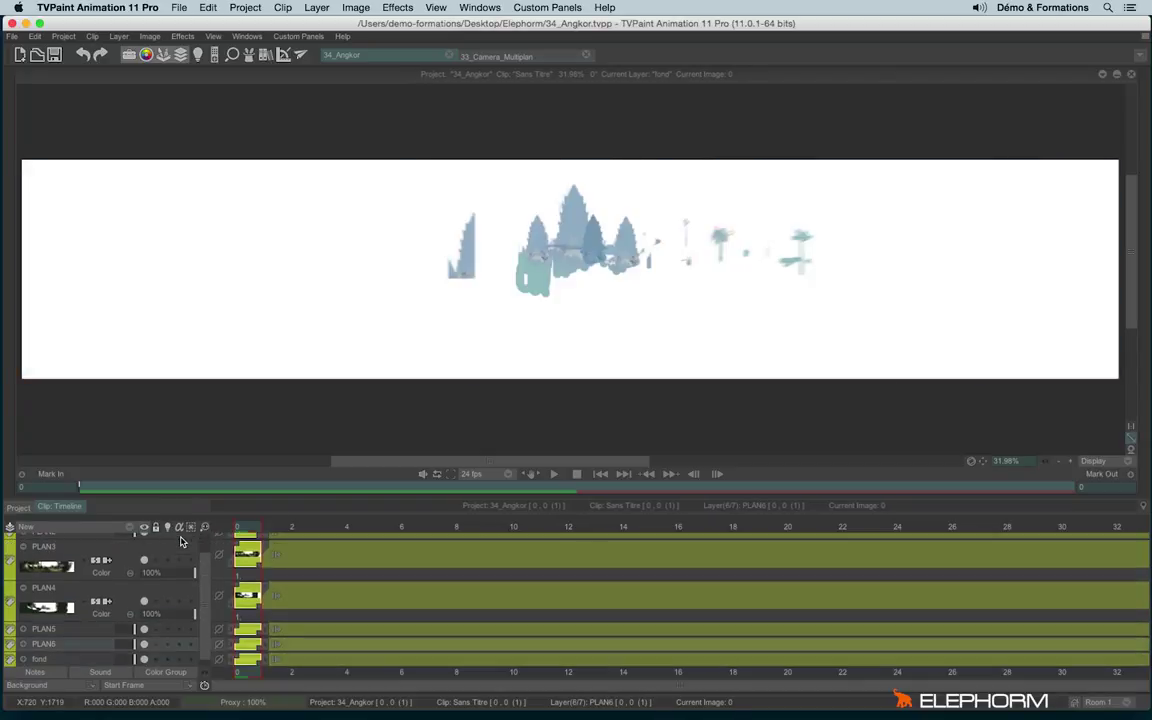
pyautogui.press('Up')
pyautogui.press('Up')
pyautogui.press('Up')
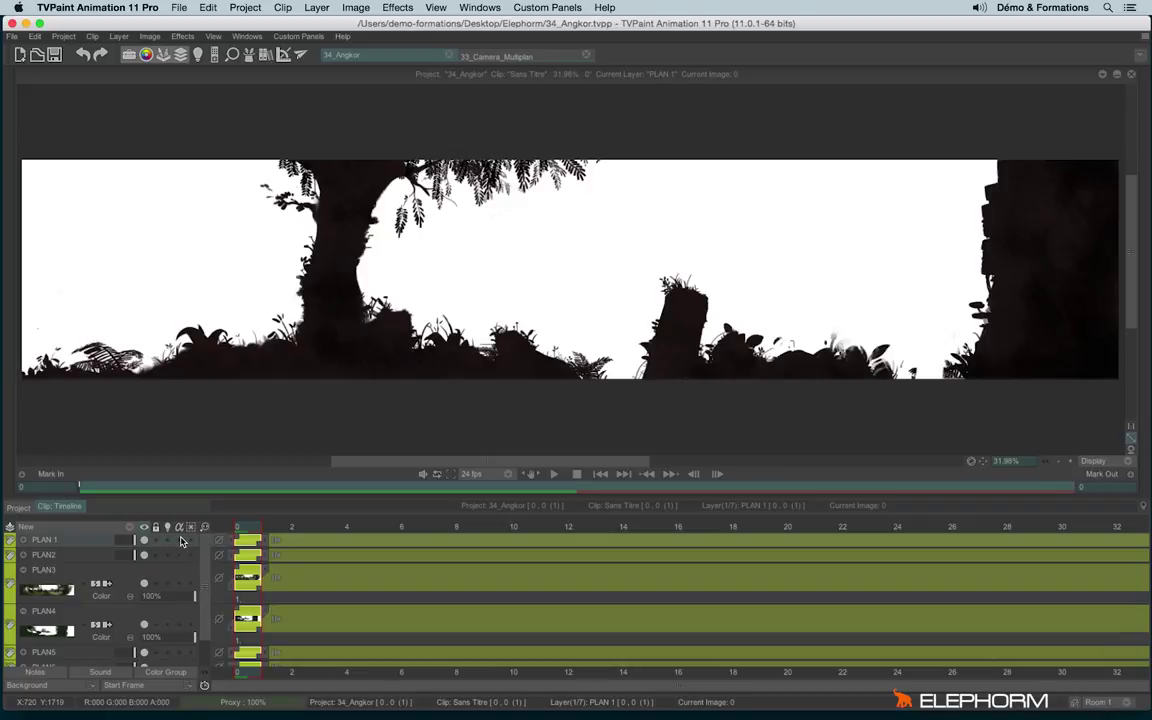
# Add the PLAN 1, PLAN2 and PLAN3 layer images to the 34_Angkor image library
pyautogui.click(265, 57)
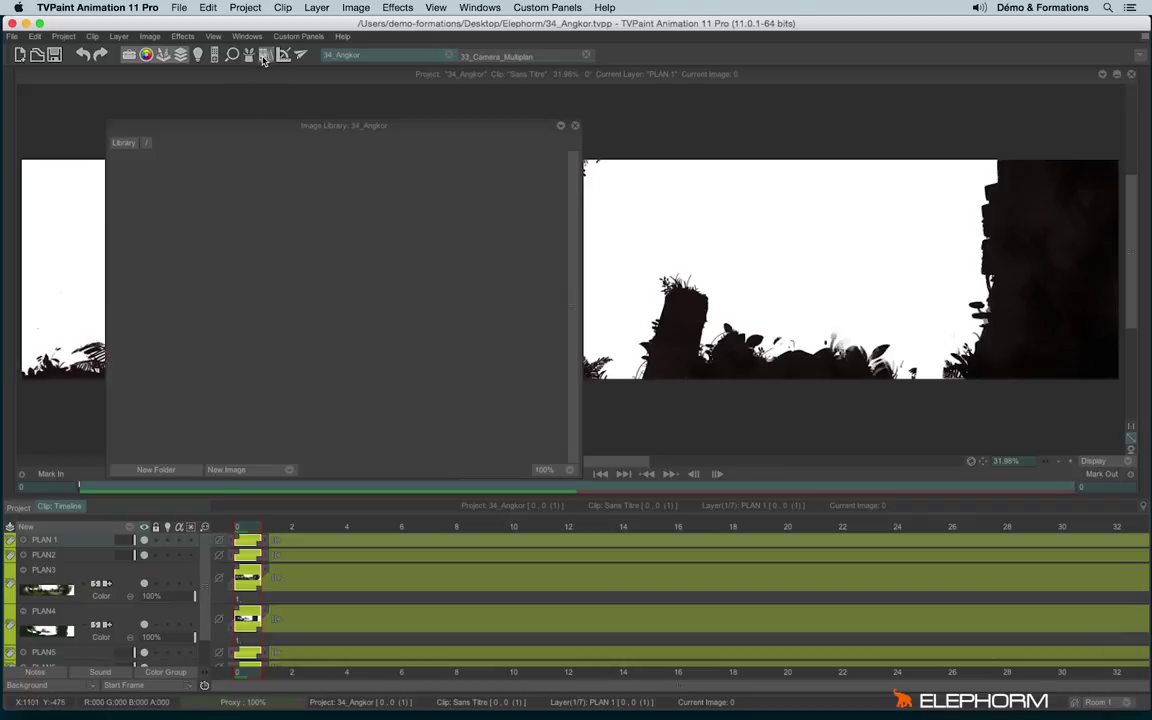
pyautogui.rightClick(152, 183)
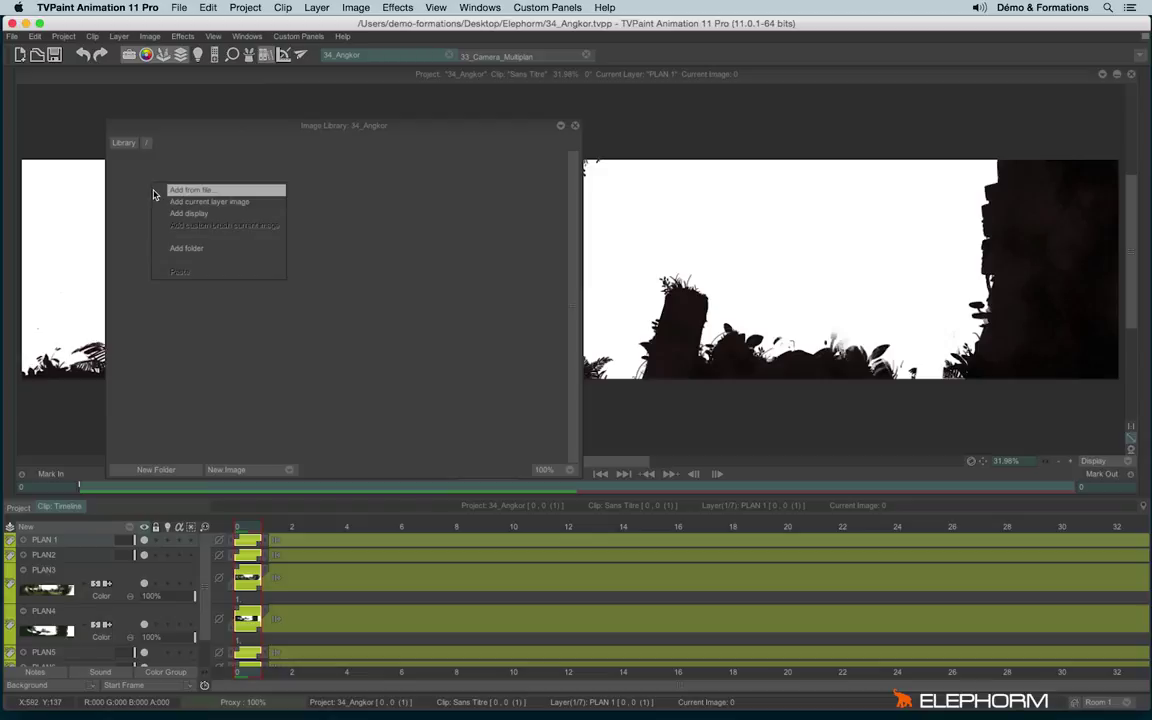
pyautogui.click(263, 203)
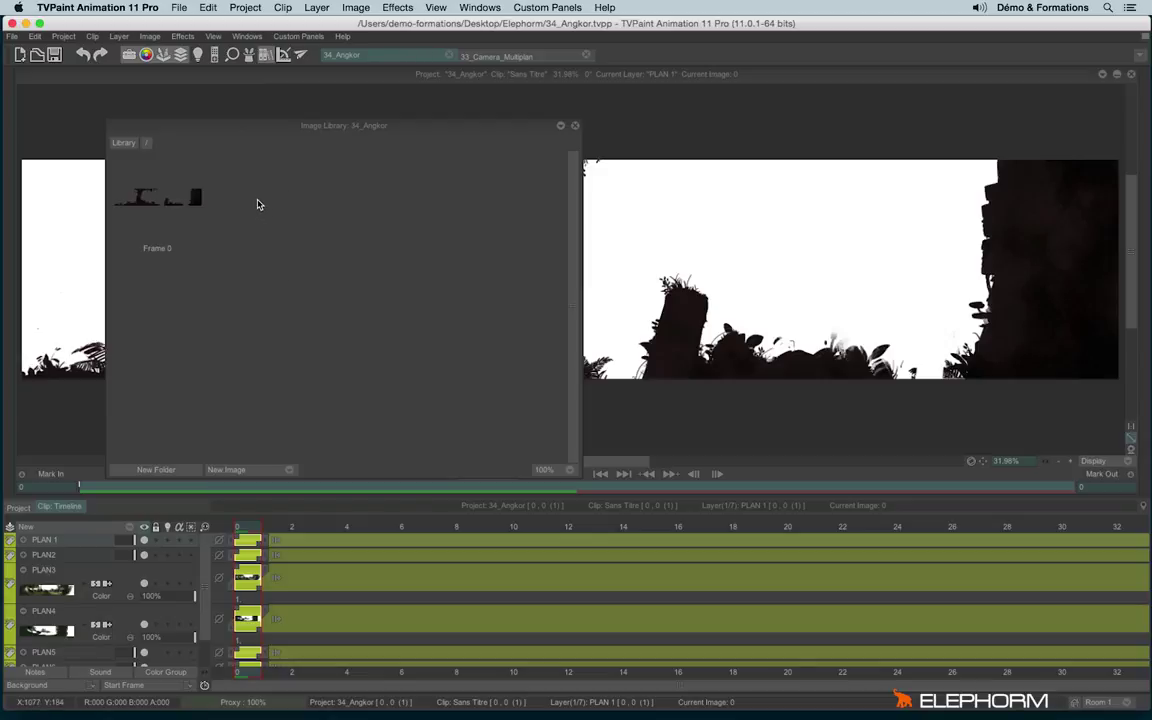
pyautogui.press('Down')
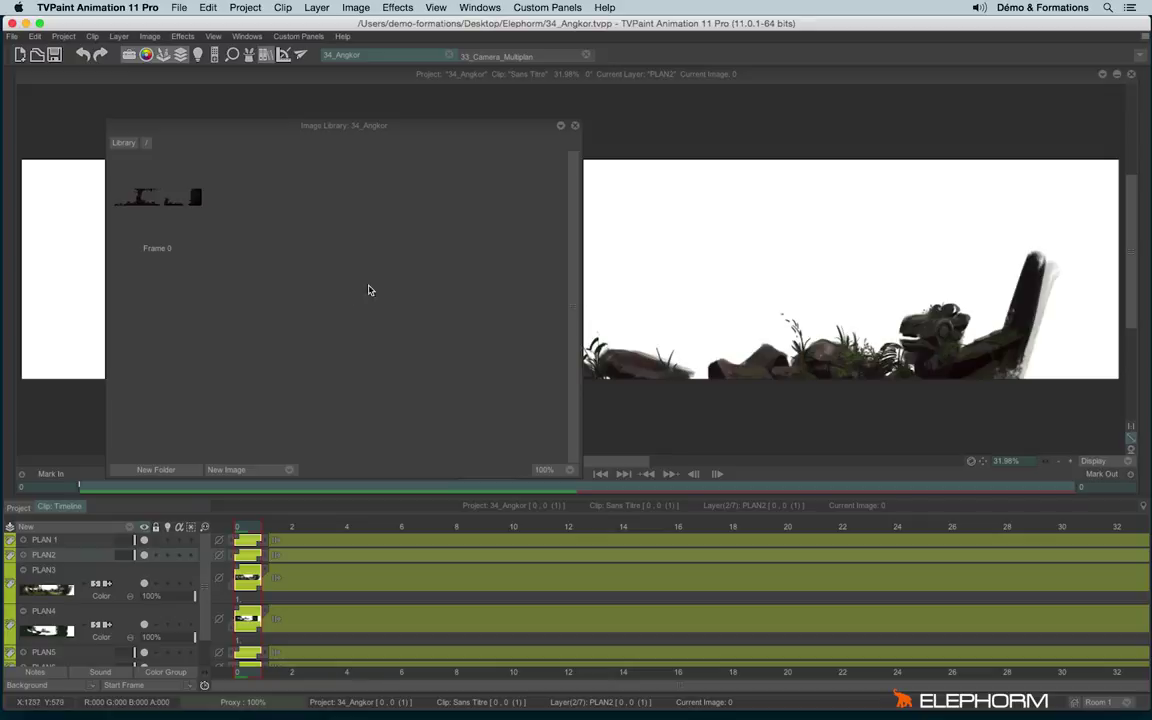
pyautogui.rightClick(270, 258)
pyautogui.click(286, 274)
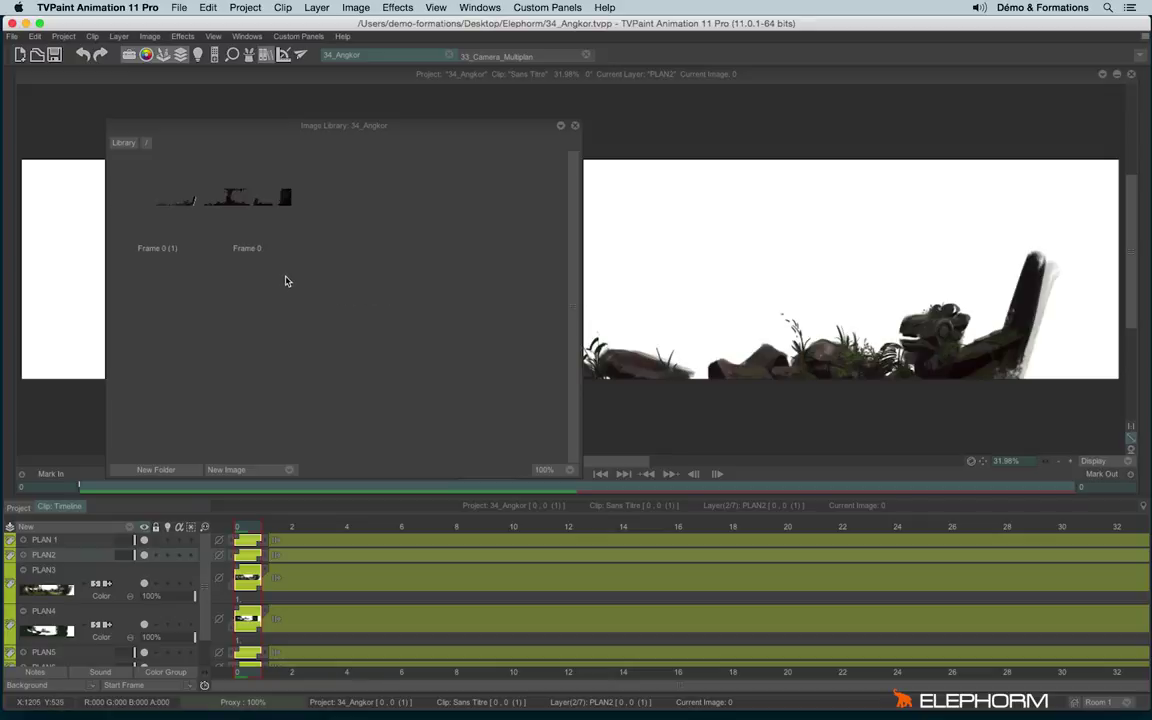
pyautogui.press('Down')
pyautogui.rightClick(406, 338)
pyautogui.click(412, 340)
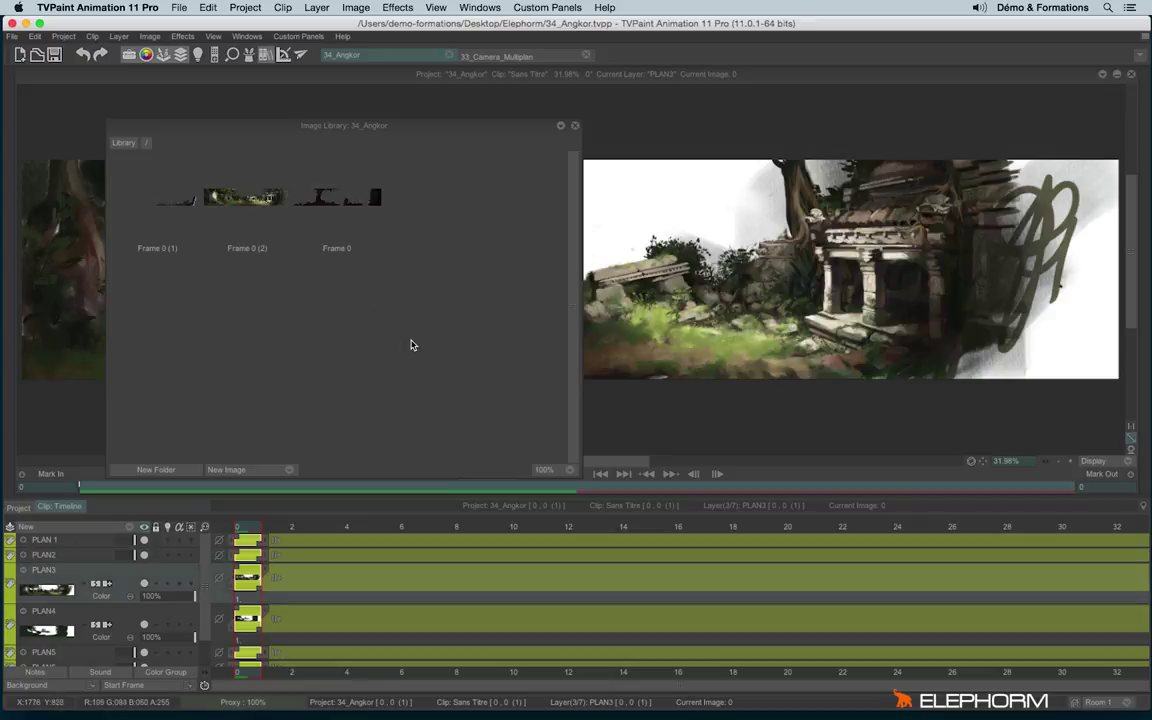
# Add the PLAN4, PLAN5, PLAN6 and fond sky layer images to the library
pyautogui.press('Down')
pyautogui.rightClick(410, 364)
pyautogui.click(416, 367)
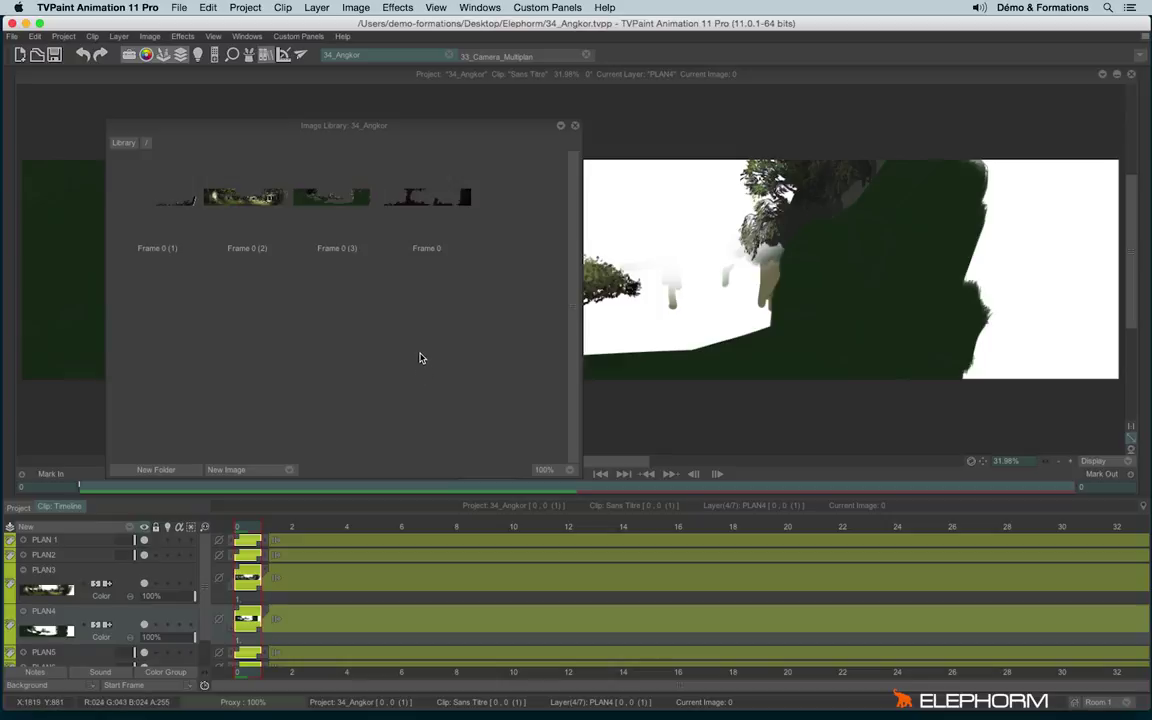
pyautogui.press('Down')
pyautogui.rightClick(423, 367)
pyautogui.click(427, 372)
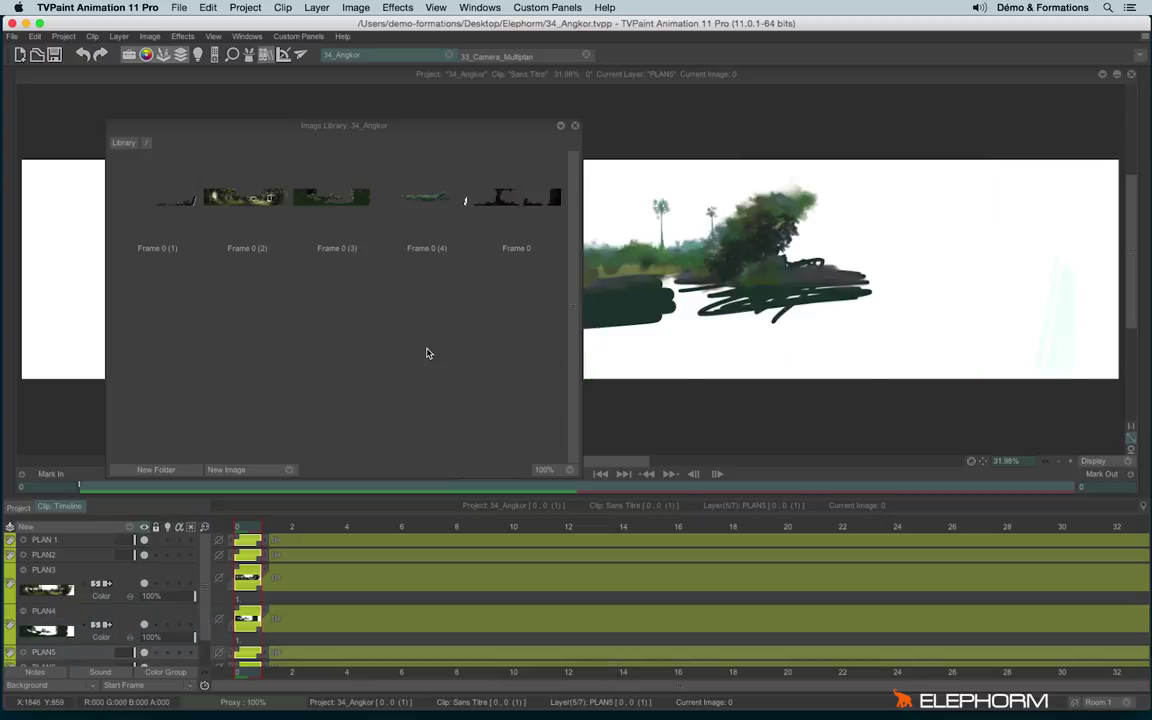
pyautogui.press('Down')
pyautogui.rightClick(422, 373)
pyautogui.click(427, 377)
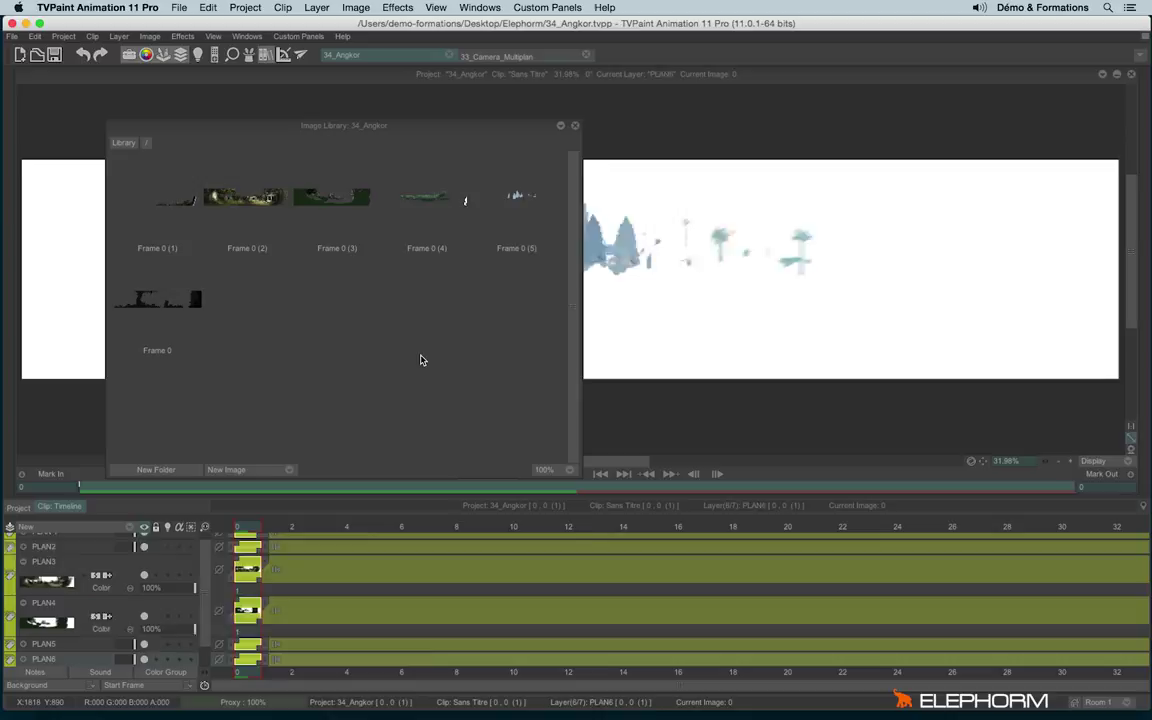
pyautogui.press('Down')
pyautogui.rightClick(367, 340)
pyautogui.click(370, 355)
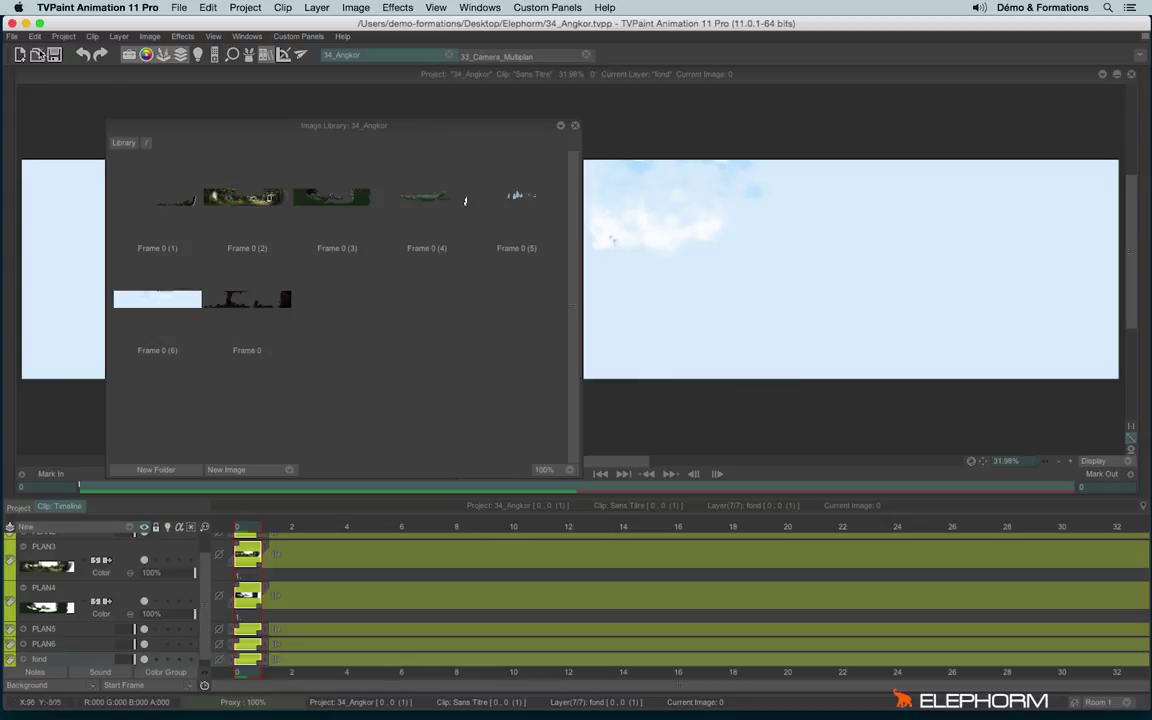
# Create a new blank project, Untitled (1), and check its empty image library
pyautogui.click(20, 54)
pyautogui.click(578, 441)
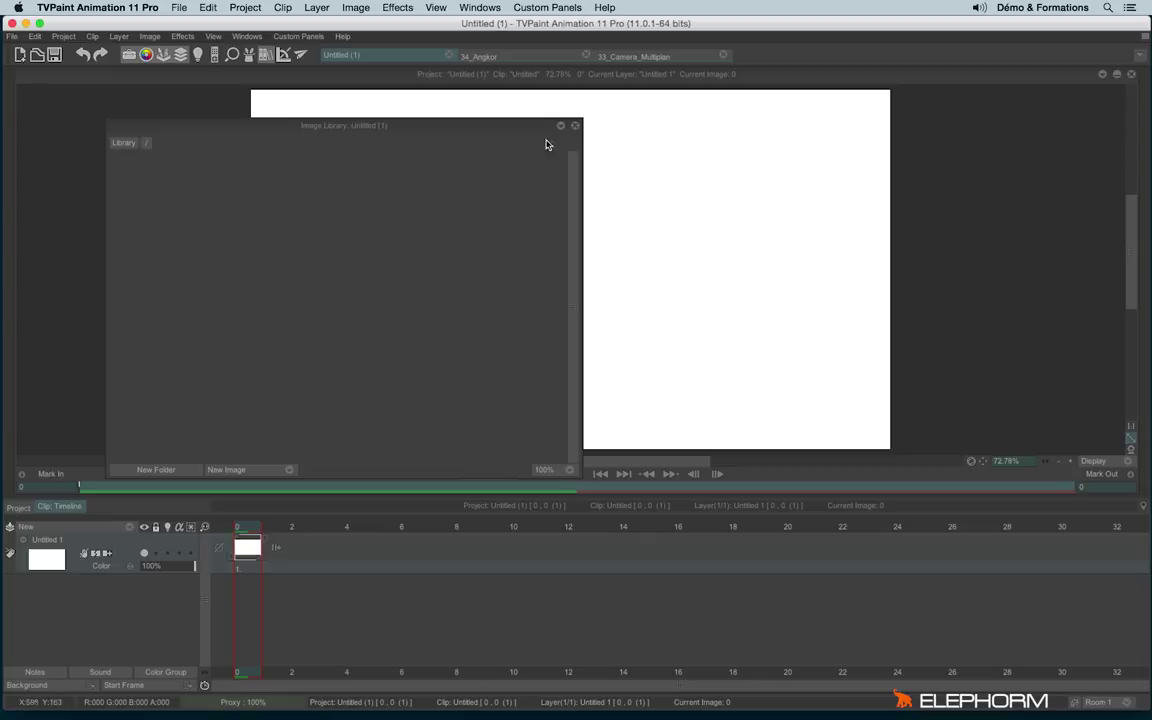
pyautogui.click(480, 57)
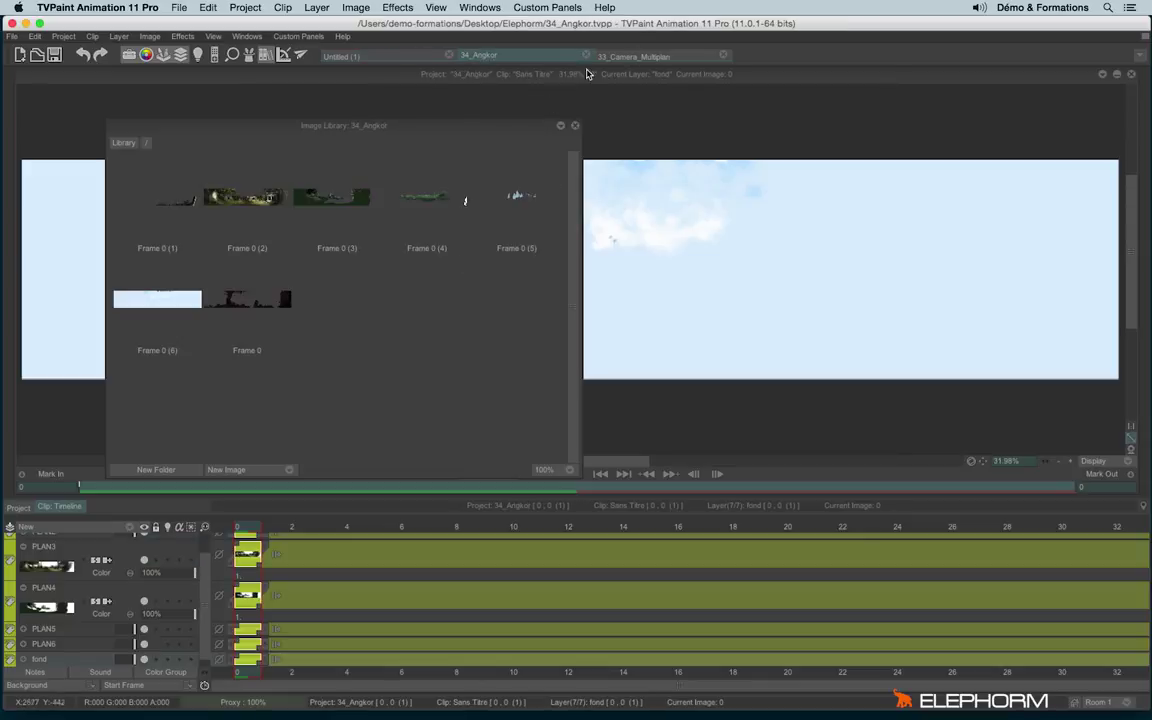
pyautogui.click(332, 55)
pyautogui.click(462, 56)
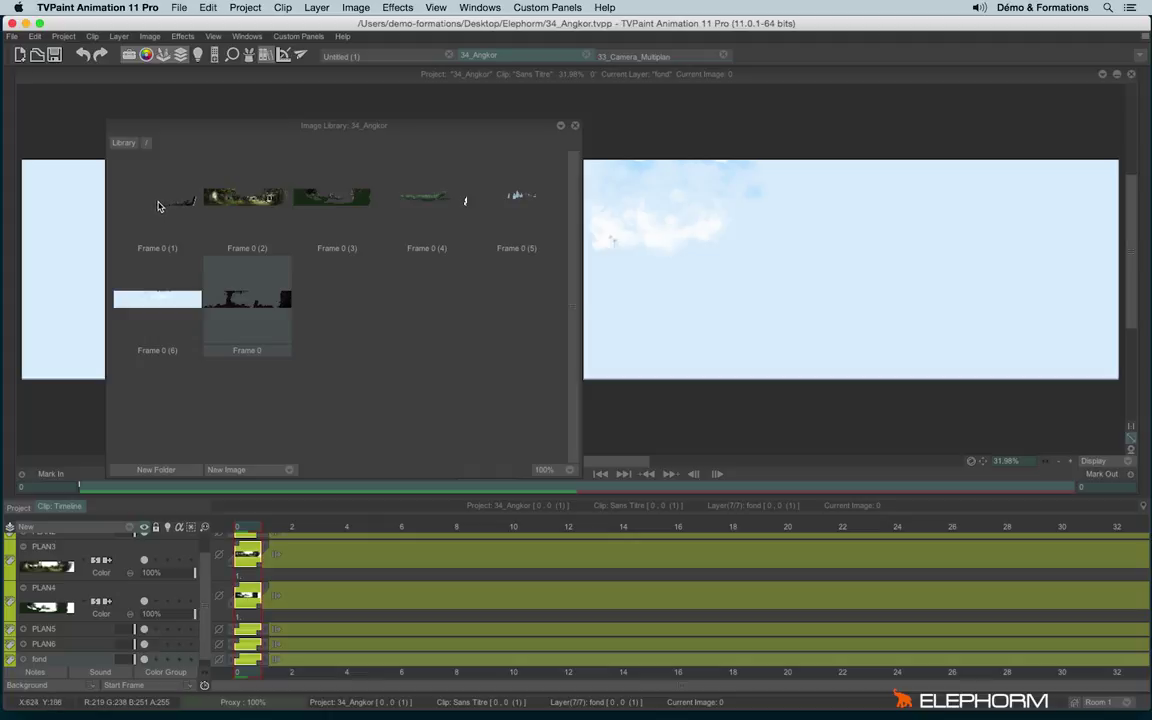
# Copy all seven 34_Angkor library images and paste them into the Untitled (1) library
pyautogui.keyDown('shift'); pyautogui.click(140, 182); pyautogui.keyUp('shift')
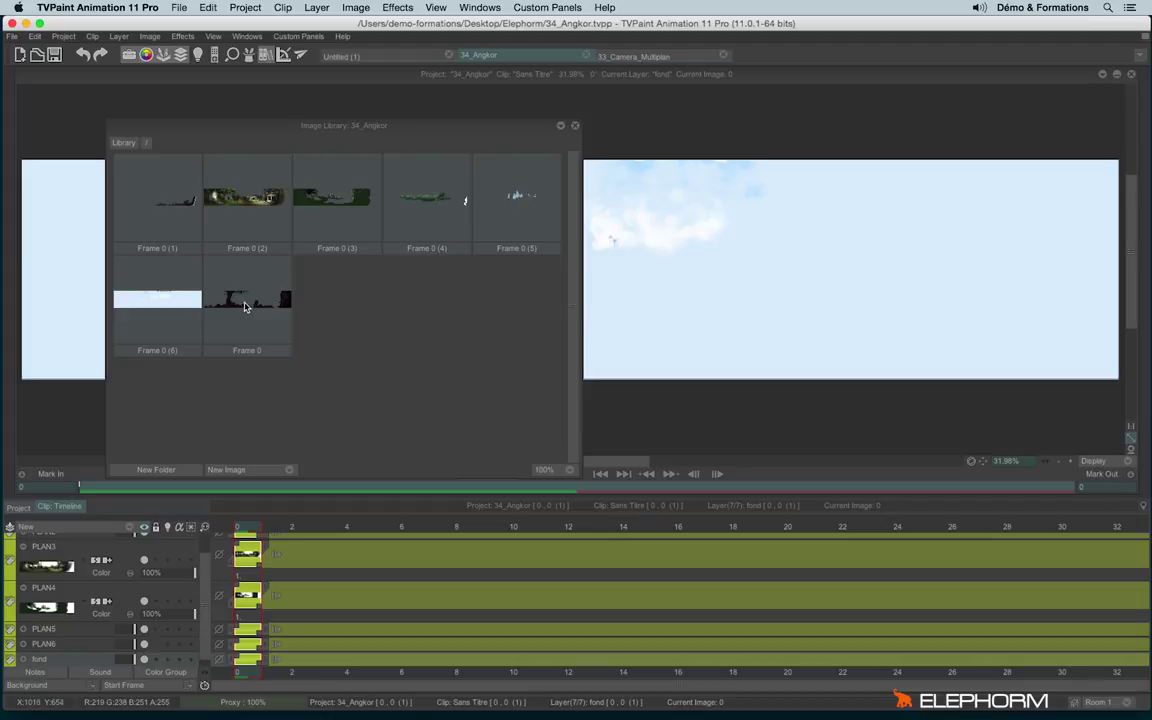
pyautogui.rightClick(243, 306)
pyautogui.click(296, 339)
pyautogui.click(338, 55)
pyautogui.rightClick(275, 265)
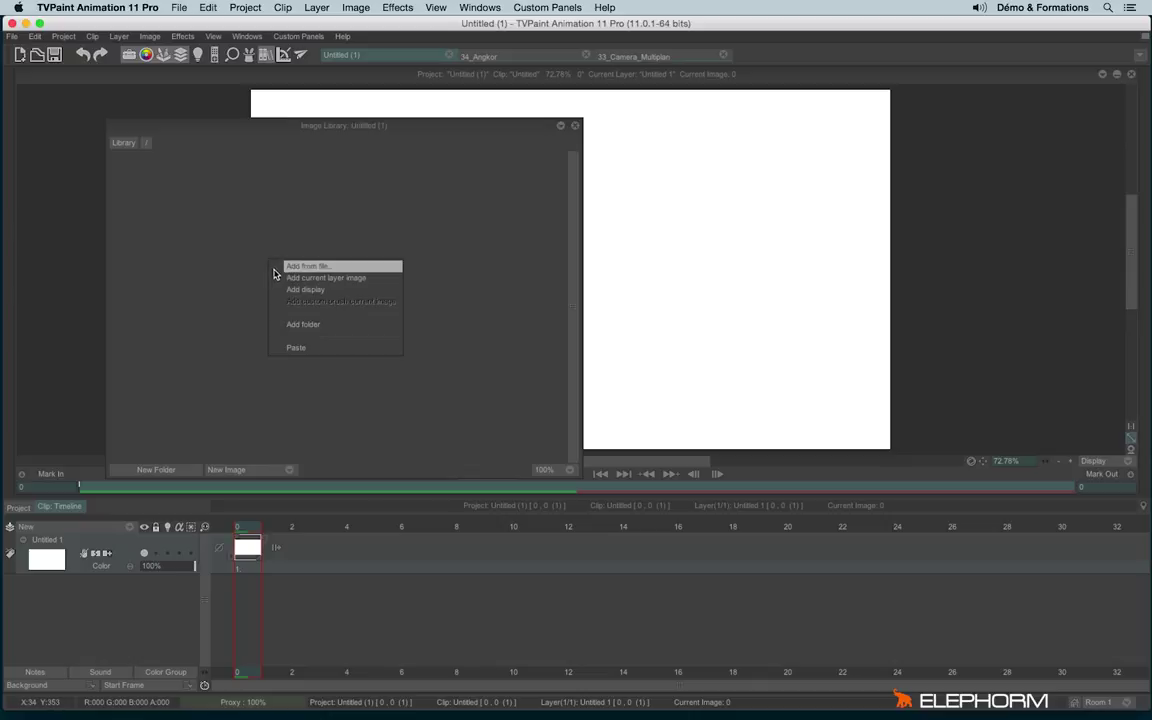
pyautogui.click(294, 347)
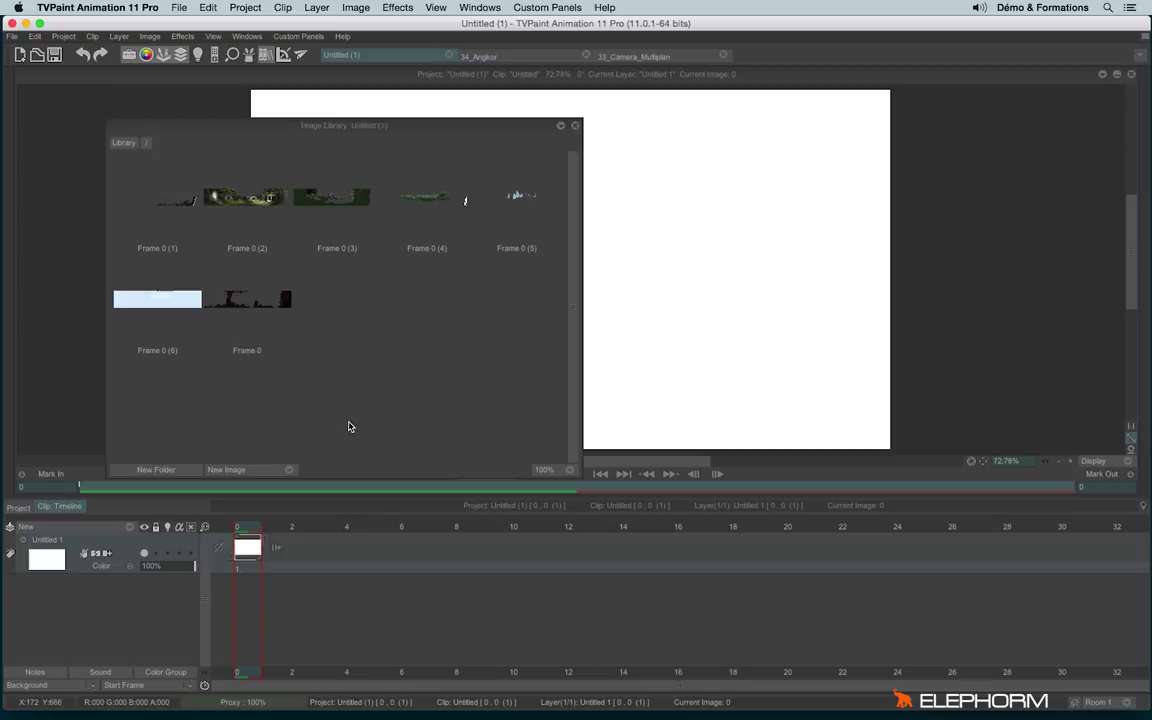
pyautogui.click(575, 127)
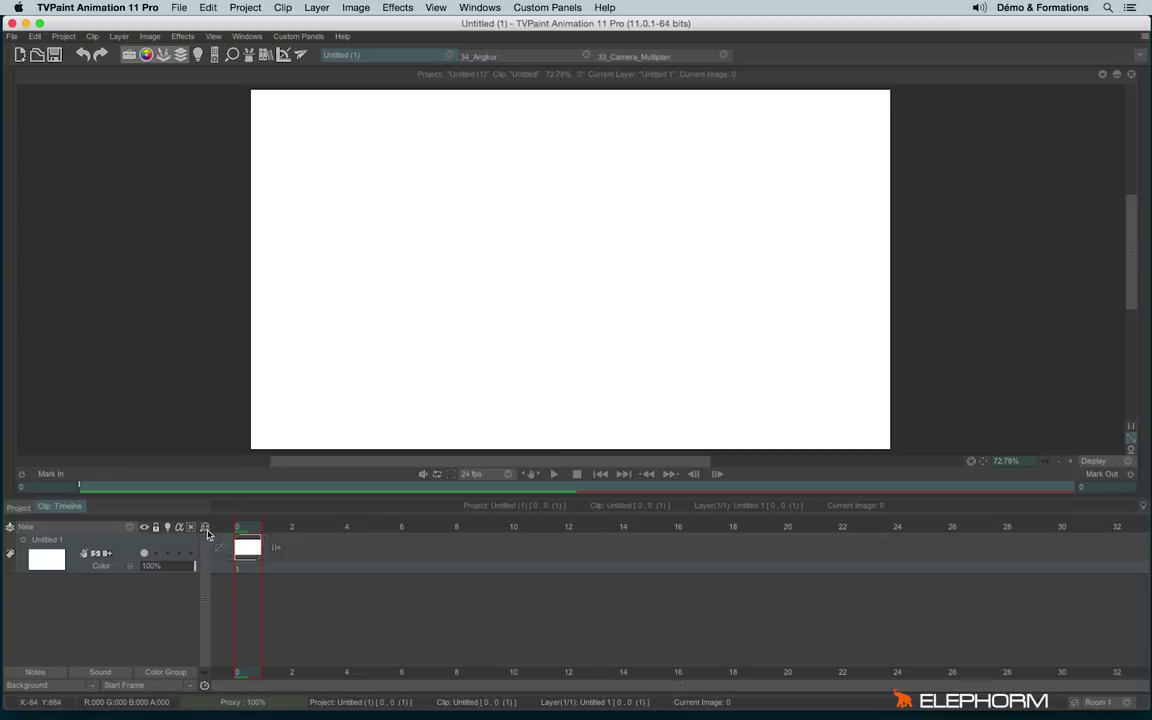
# Extend the blank image to frame 90 and add a Motion > Multi Plane Camera effect
pyautogui.moveTo(207, 533); pyautogui.dragTo(1072, 600)
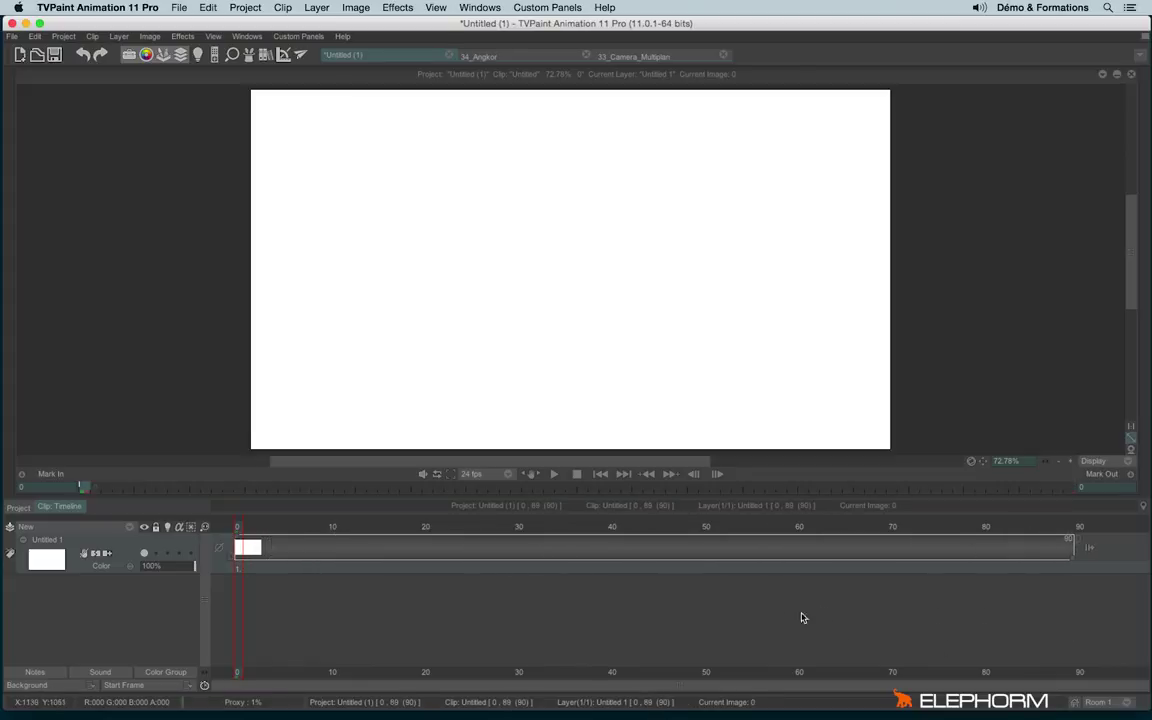
pyautogui.click(249, 54)
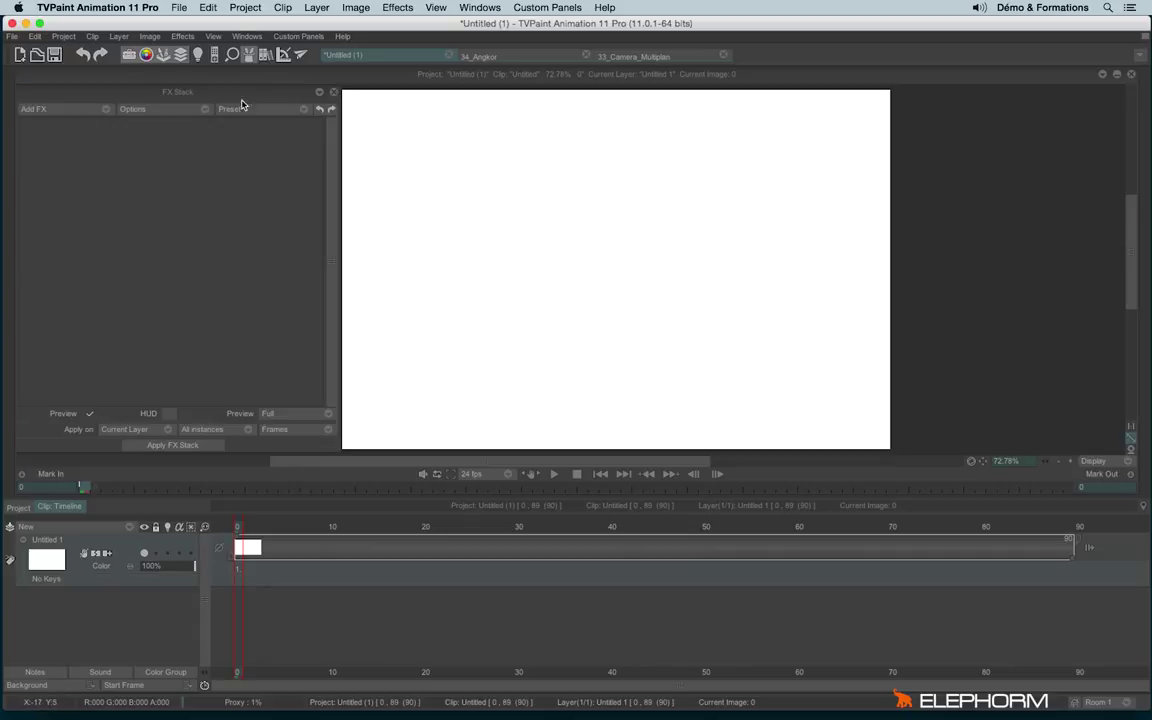
pyautogui.click(75, 108)
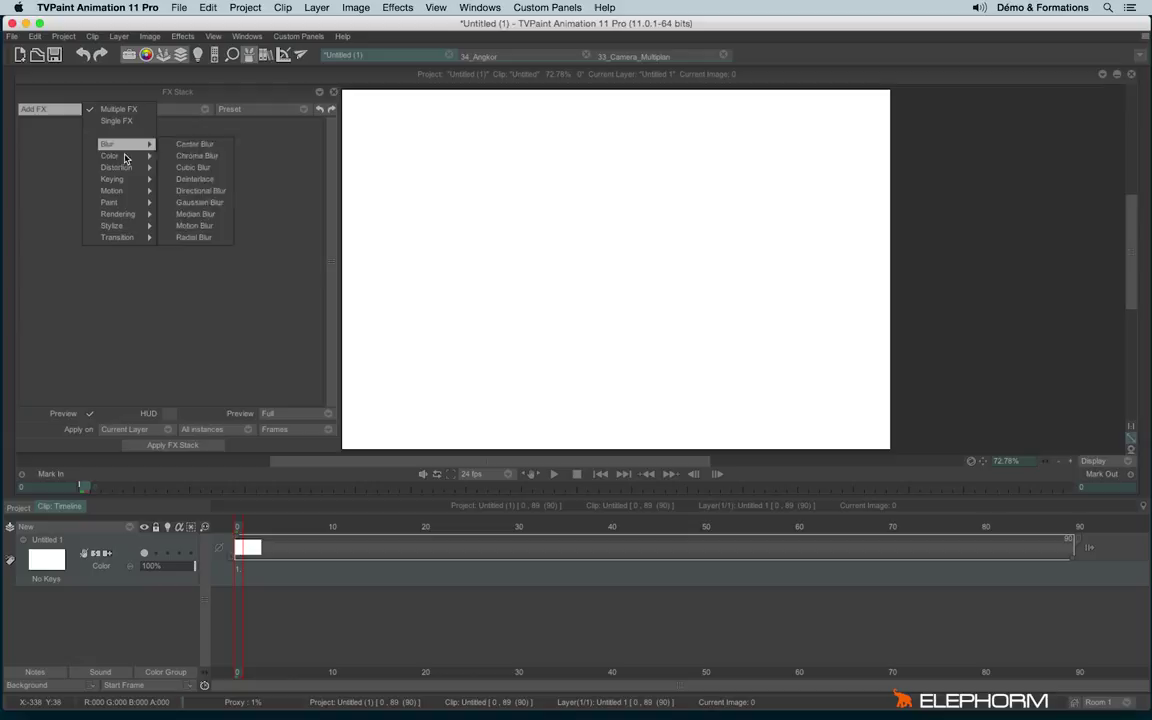
pyautogui.moveTo(125, 196)
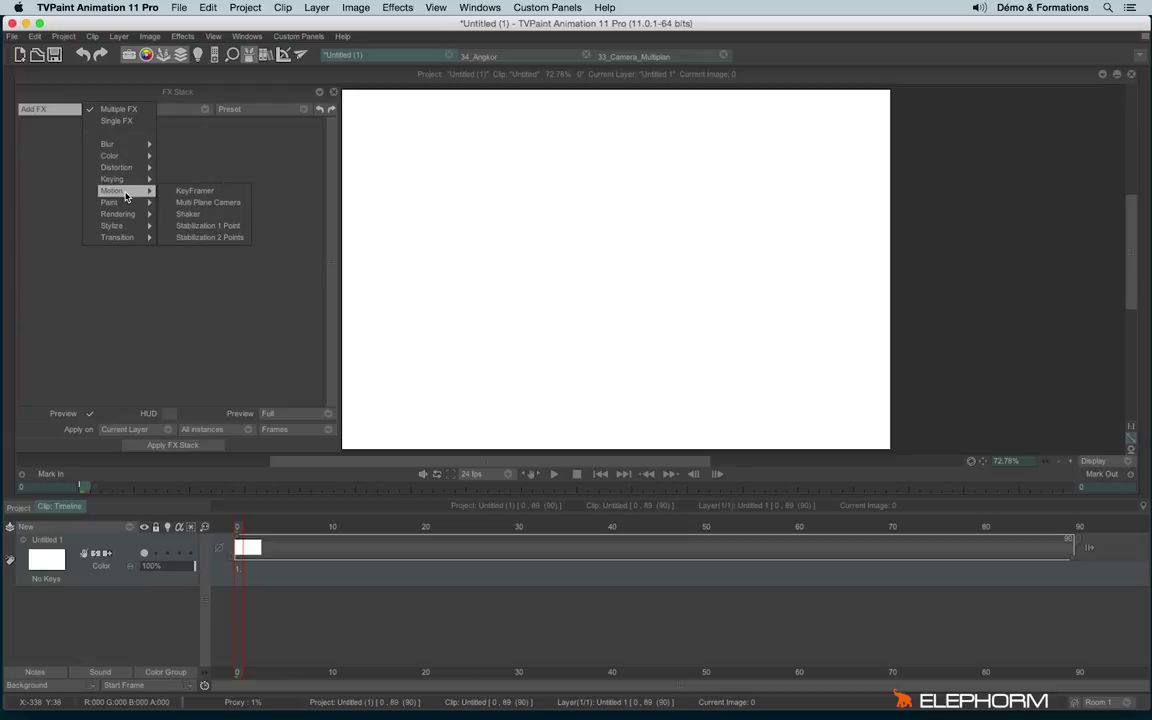
pyautogui.click(208, 202)
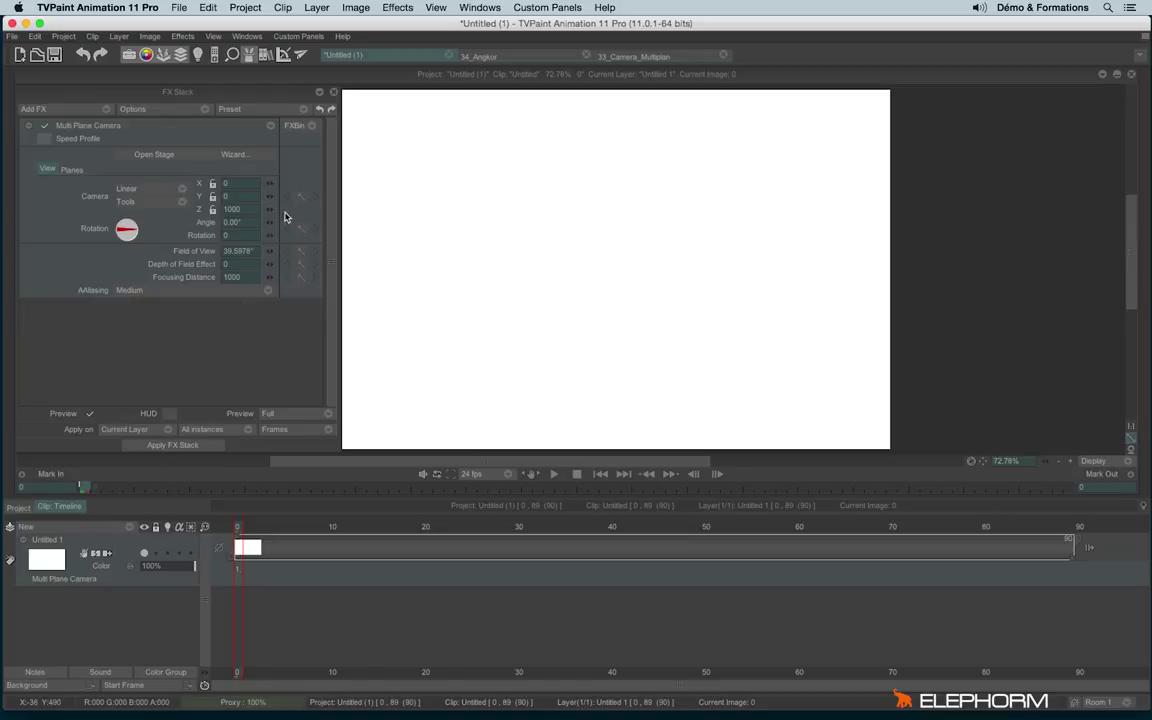
# Create Plane 1 and set its source to the library sky image Frame 0 (6)
pyautogui.click(73, 169)
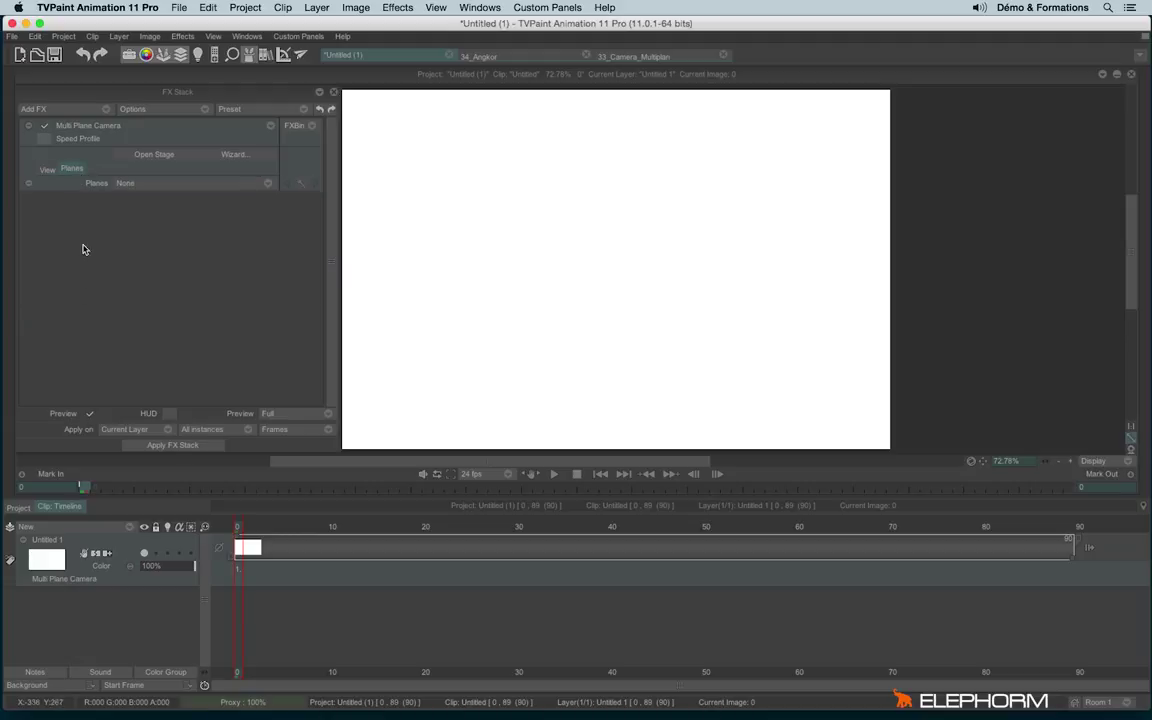
pyautogui.click(124, 184)
pyautogui.click(155, 185)
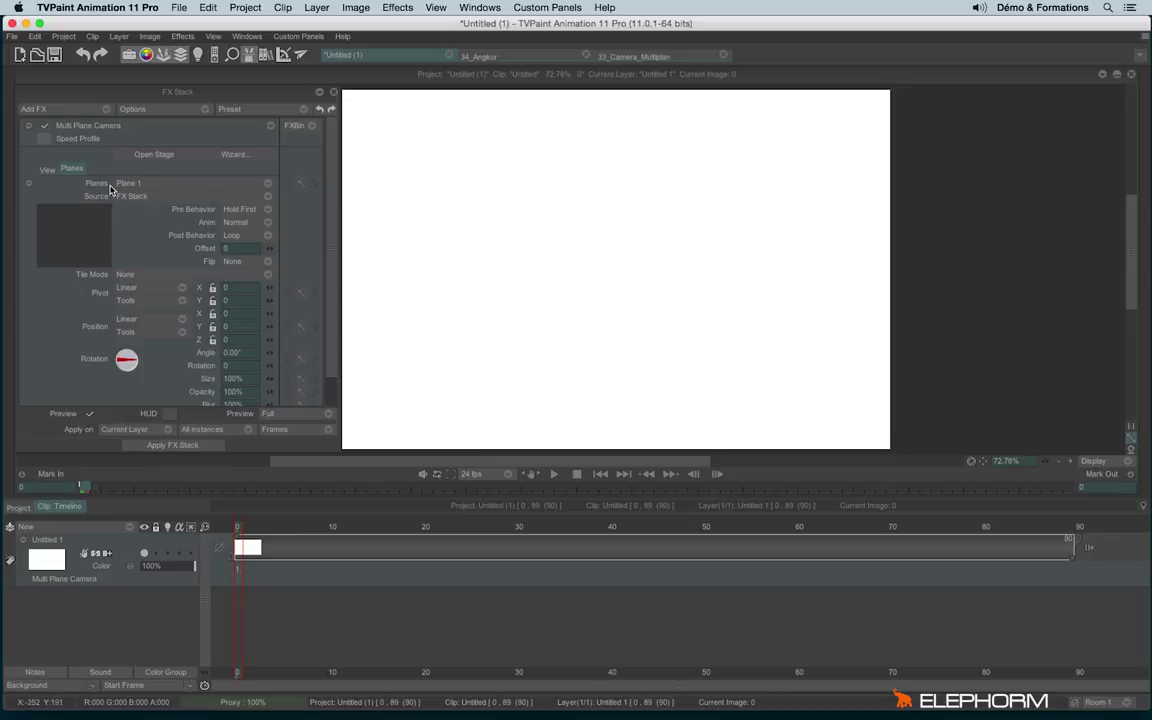
pyautogui.click(129, 198)
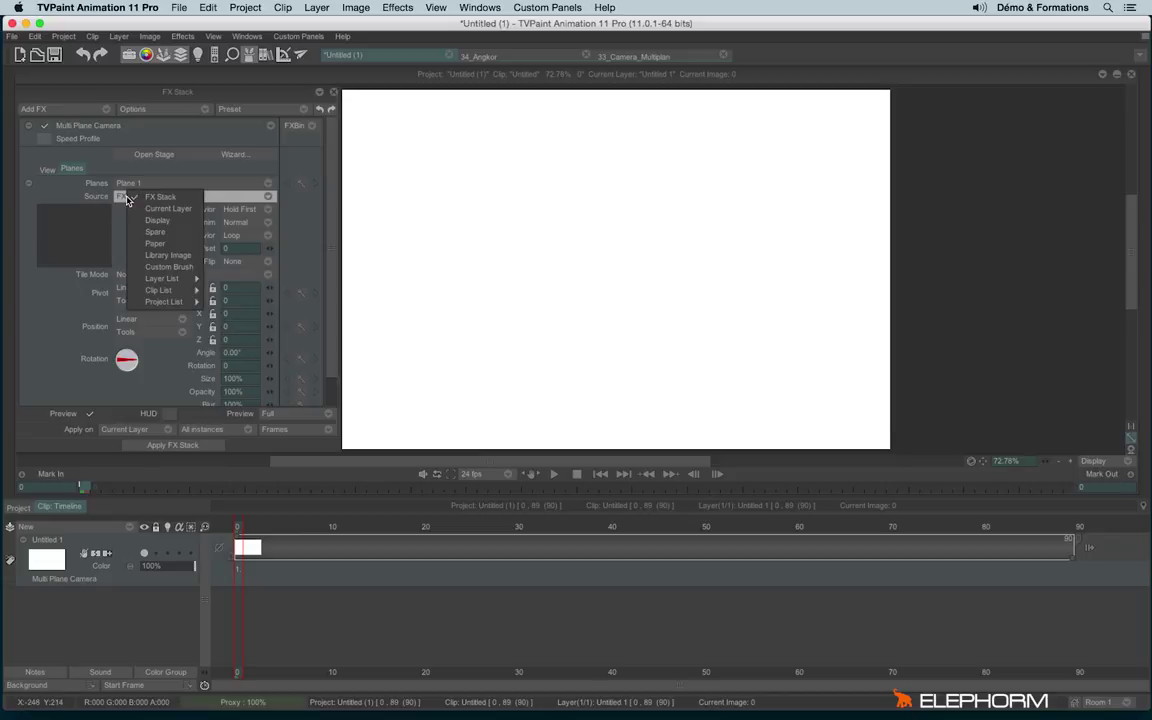
pyautogui.click(172, 256)
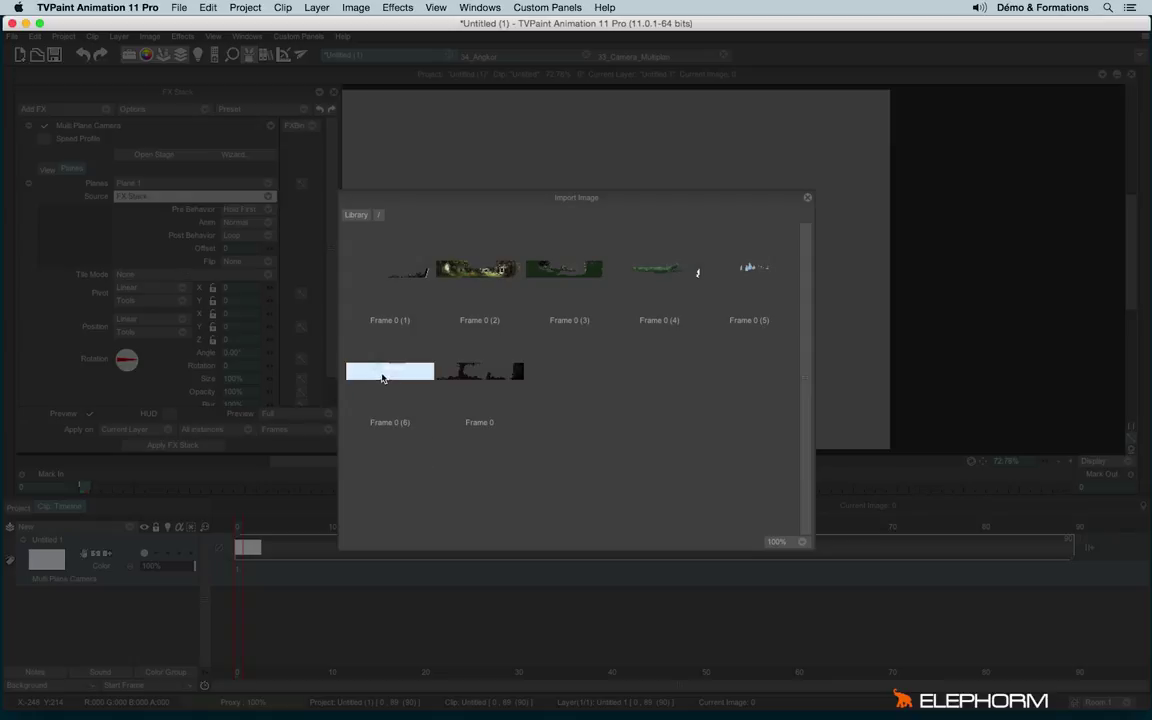
pyautogui.click(396, 419)
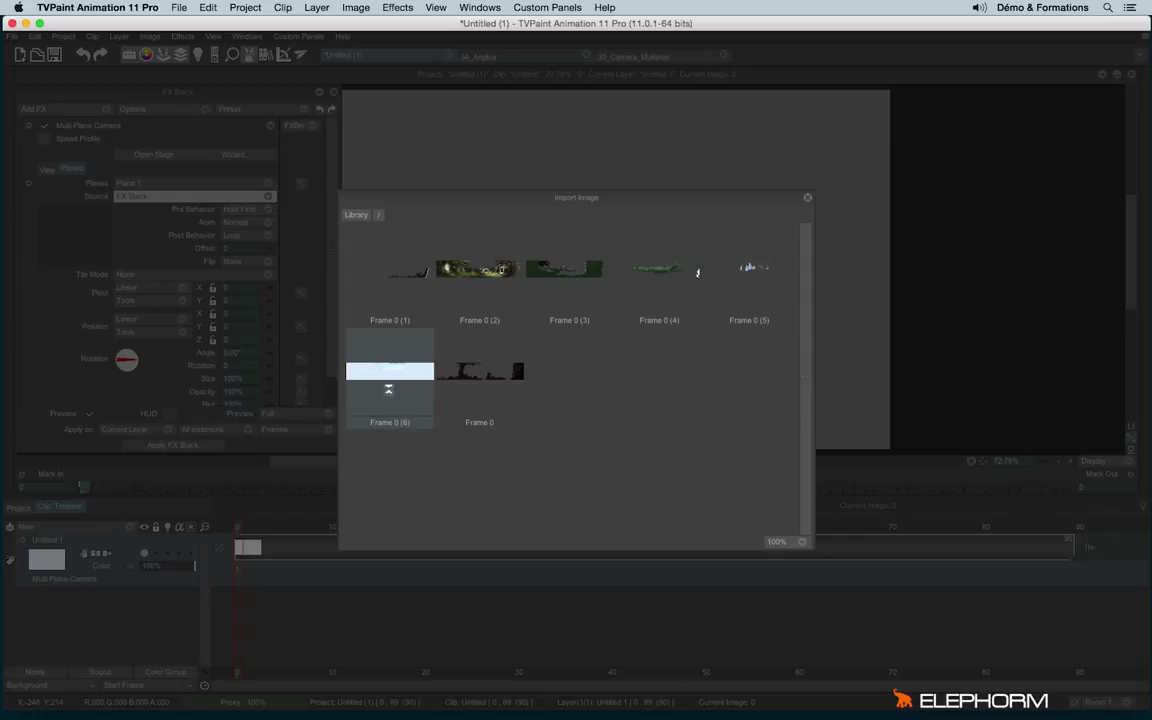
pyautogui.doubleClick(388, 389)
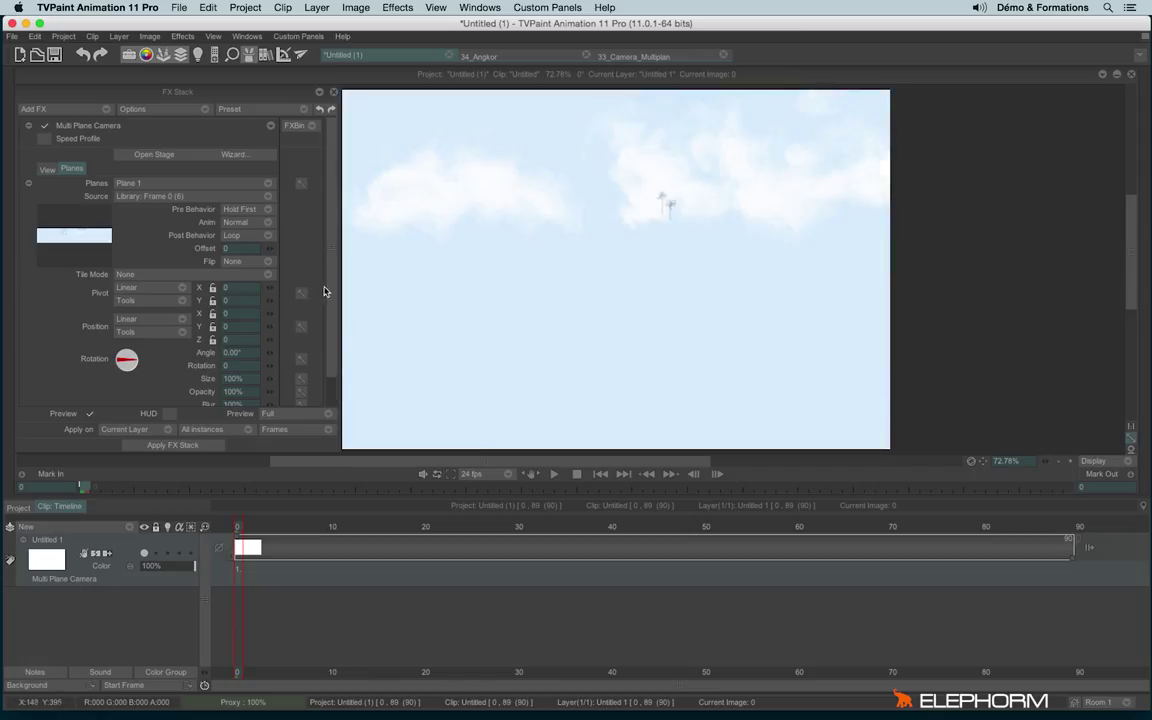
# Dock the Color Panel wheel beside the canvas
pyautogui.moveTo(7, 171)
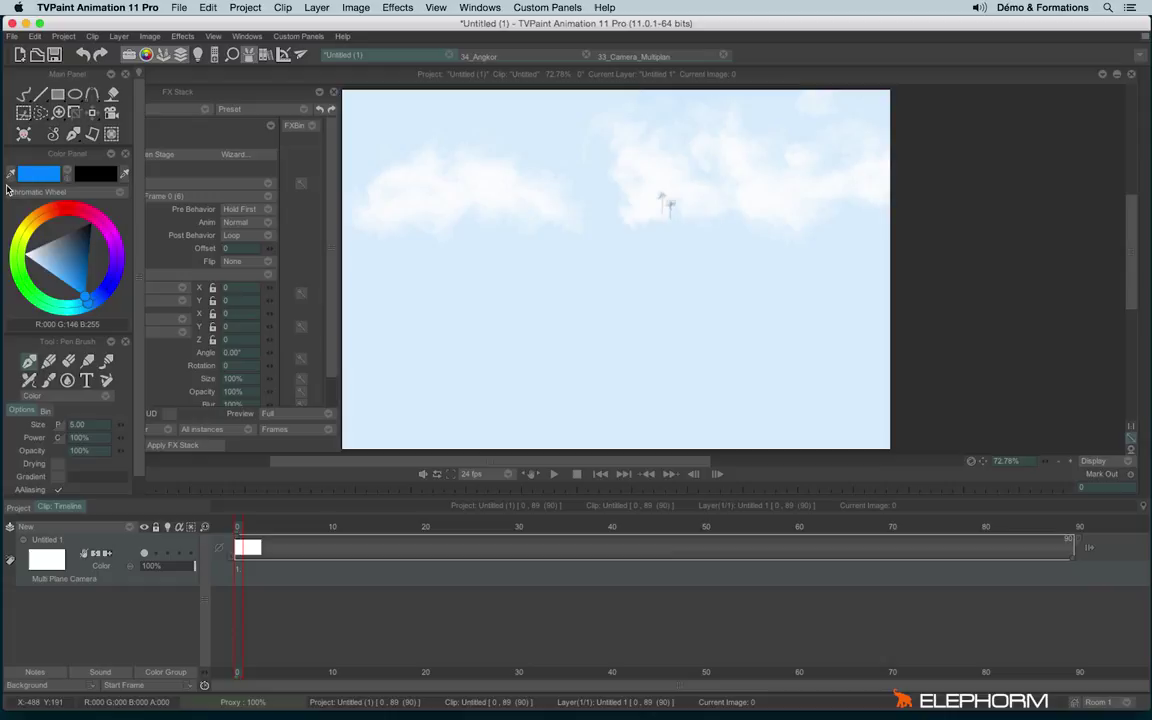
pyautogui.moveTo(42, 158); pyautogui.dragTo(942, 101)
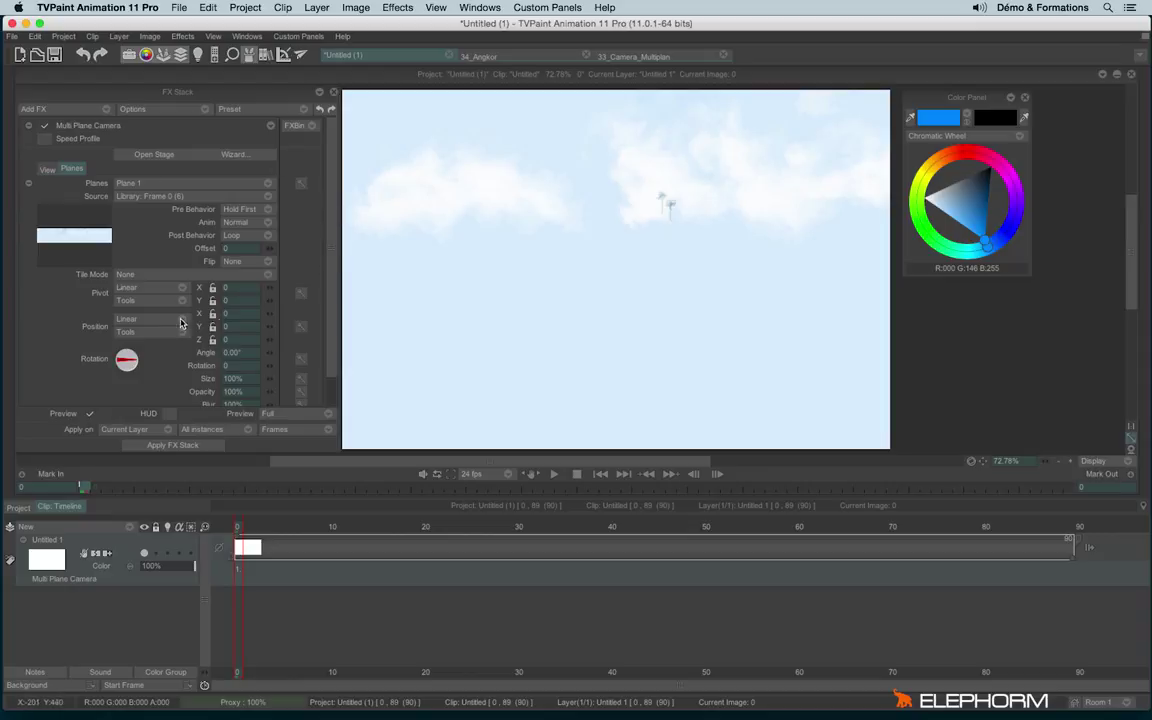
pyautogui.scroll(-2, 336, 236)
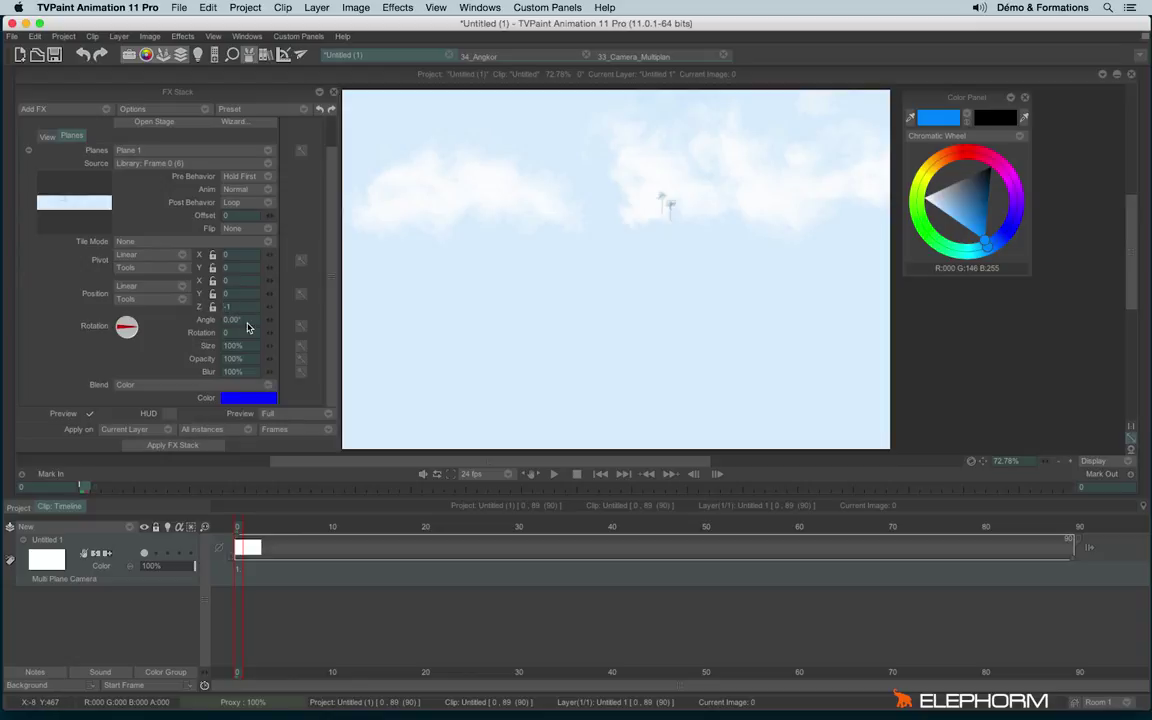
# Add Plane 2 using library image Frame 0 (5) at Z -80 with a violet blend colour
pyautogui.click(125, 148)
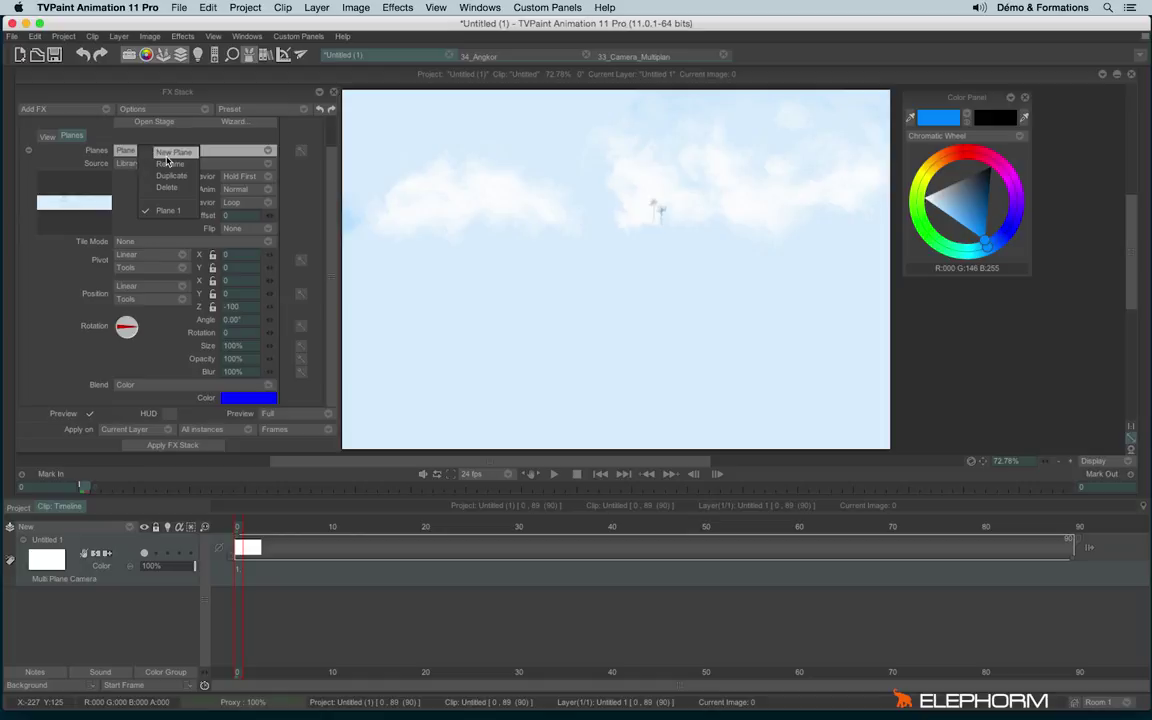
pyautogui.click(167, 156)
pyautogui.click(140, 163)
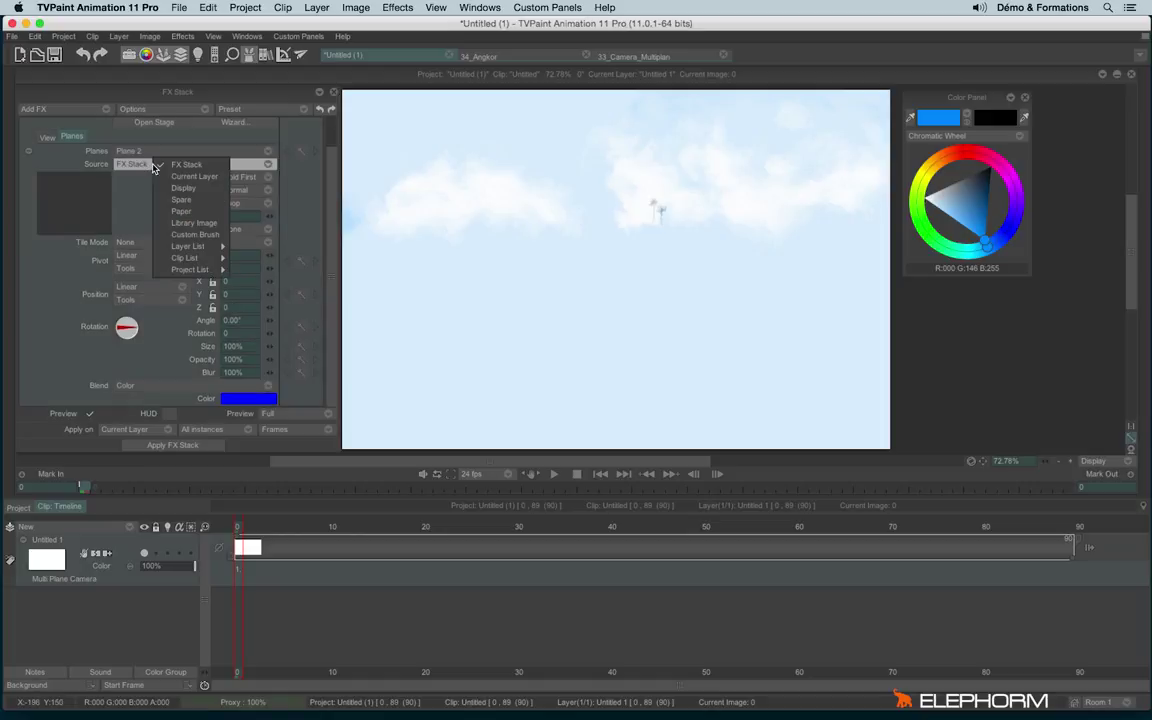
pyautogui.click(188, 224)
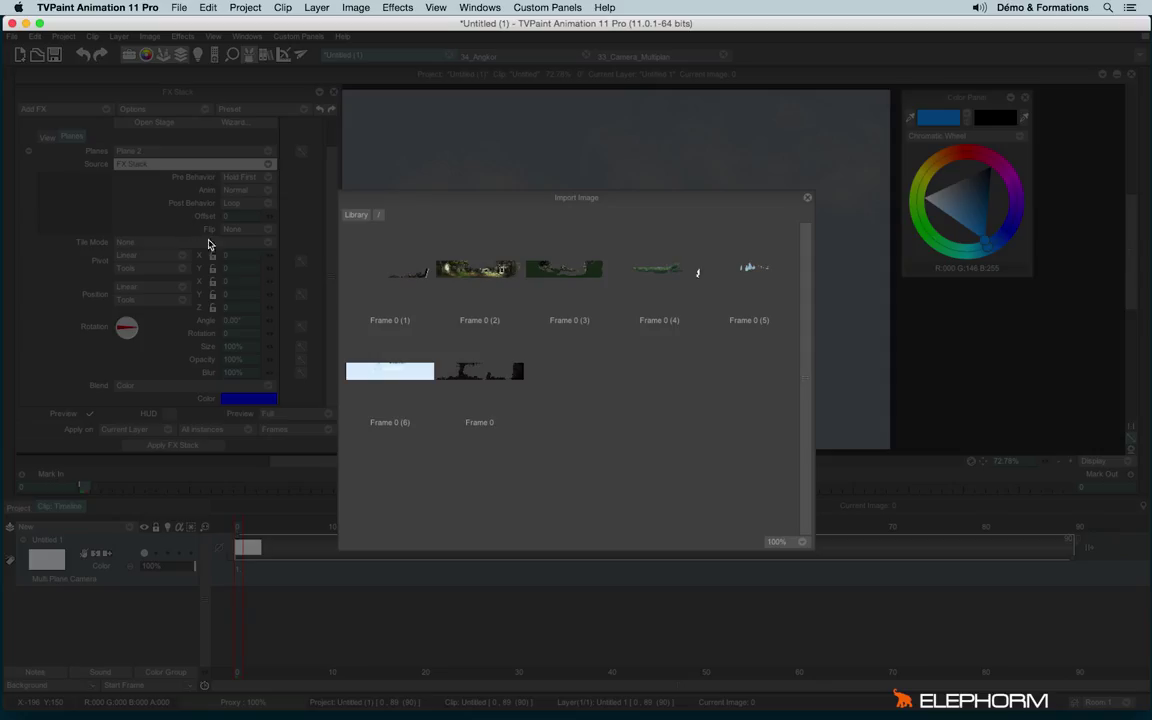
pyautogui.doubleClick(748, 270)
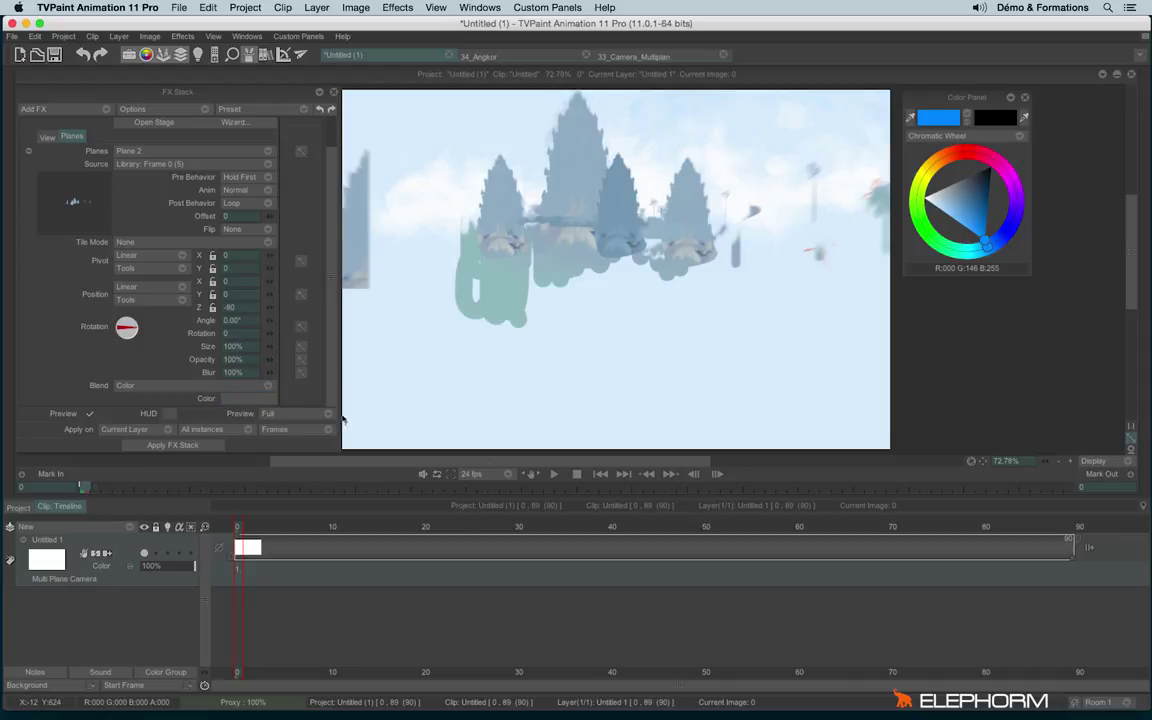
pyautogui.click(1011, 213)
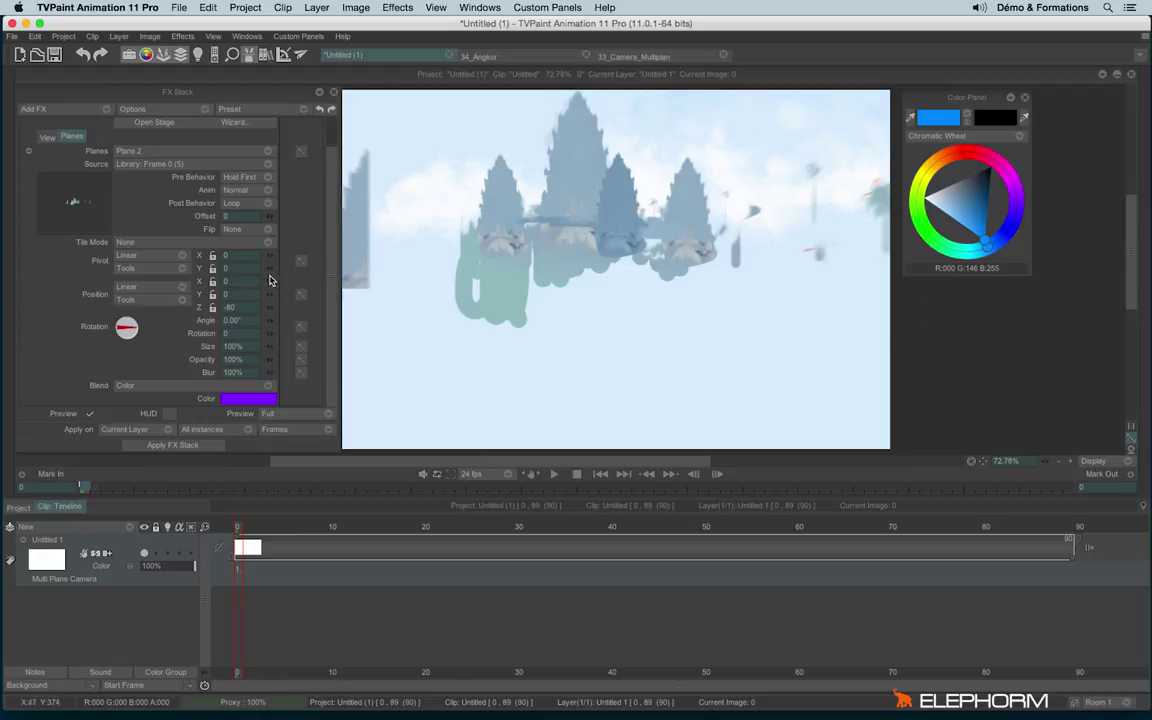
pyautogui.click(150, 150)
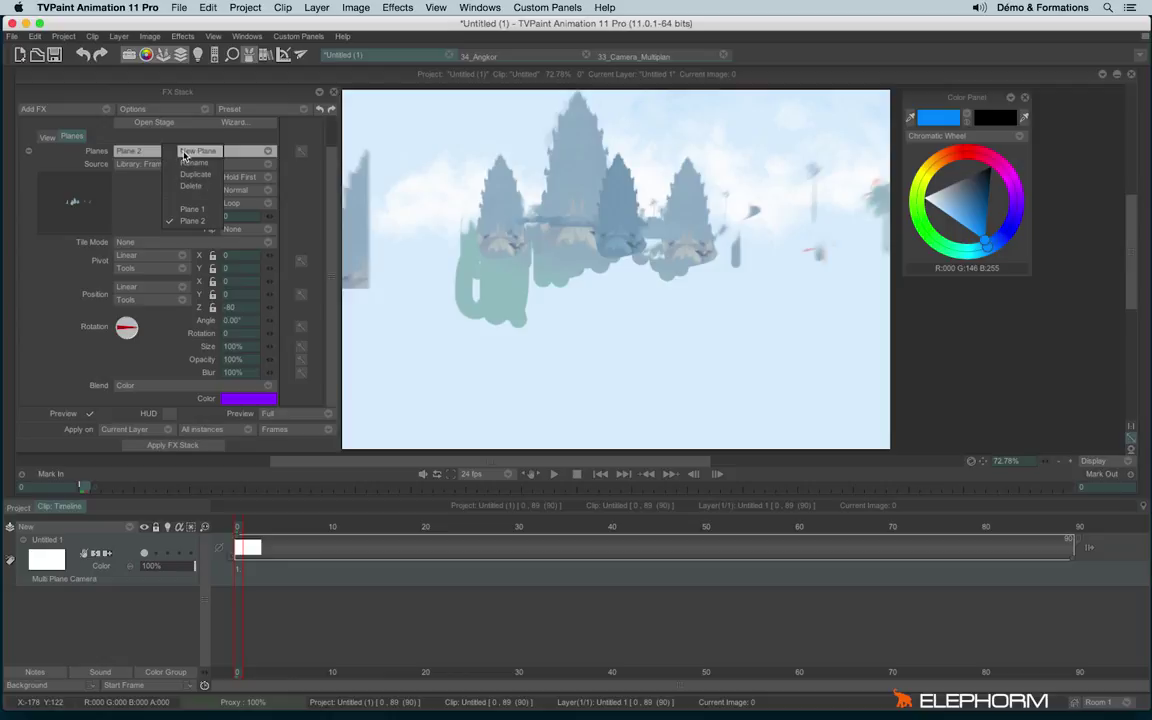
# Give Plane 3 the library foliage image Frame 0 (4) at Z -60 with a magenta colour
pyautogui.click(183, 151)
pyautogui.click(140, 163)
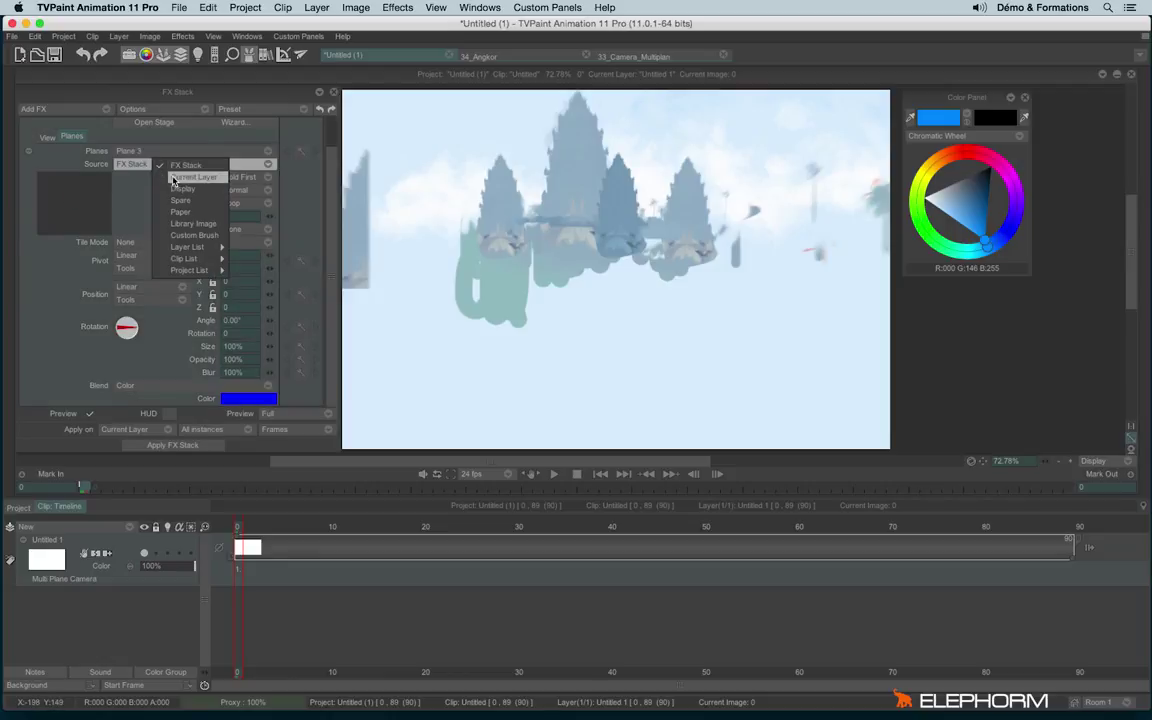
pyautogui.click(200, 226)
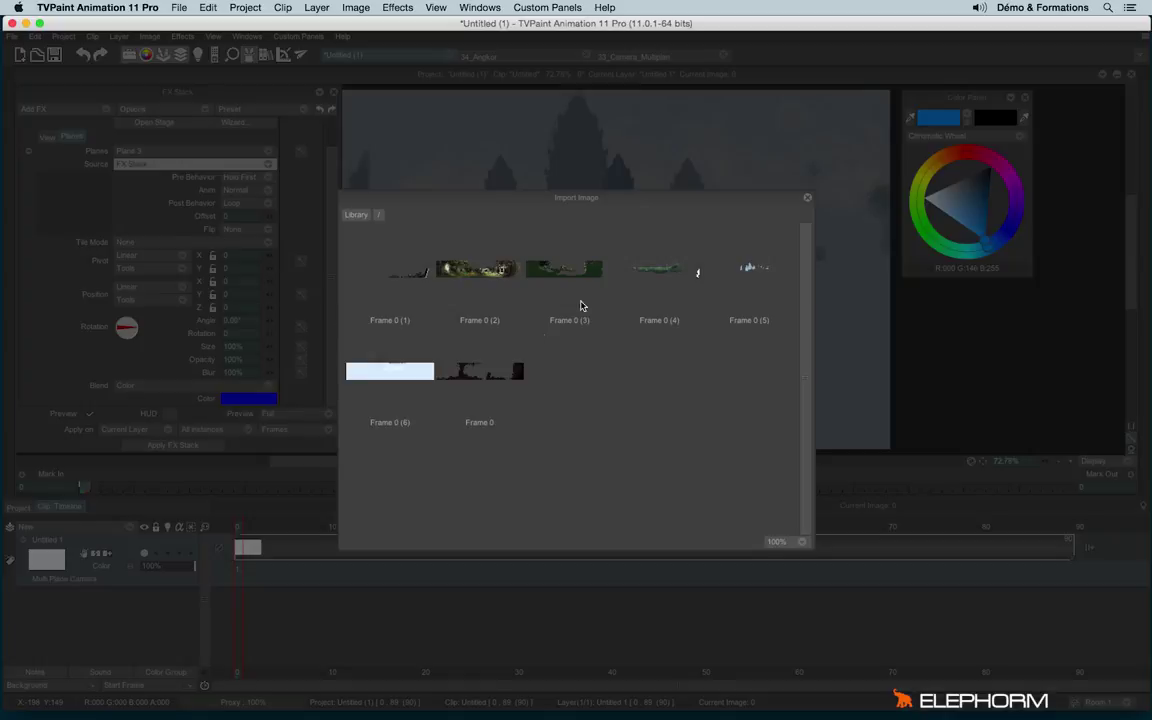
pyautogui.doubleClick(655, 278)
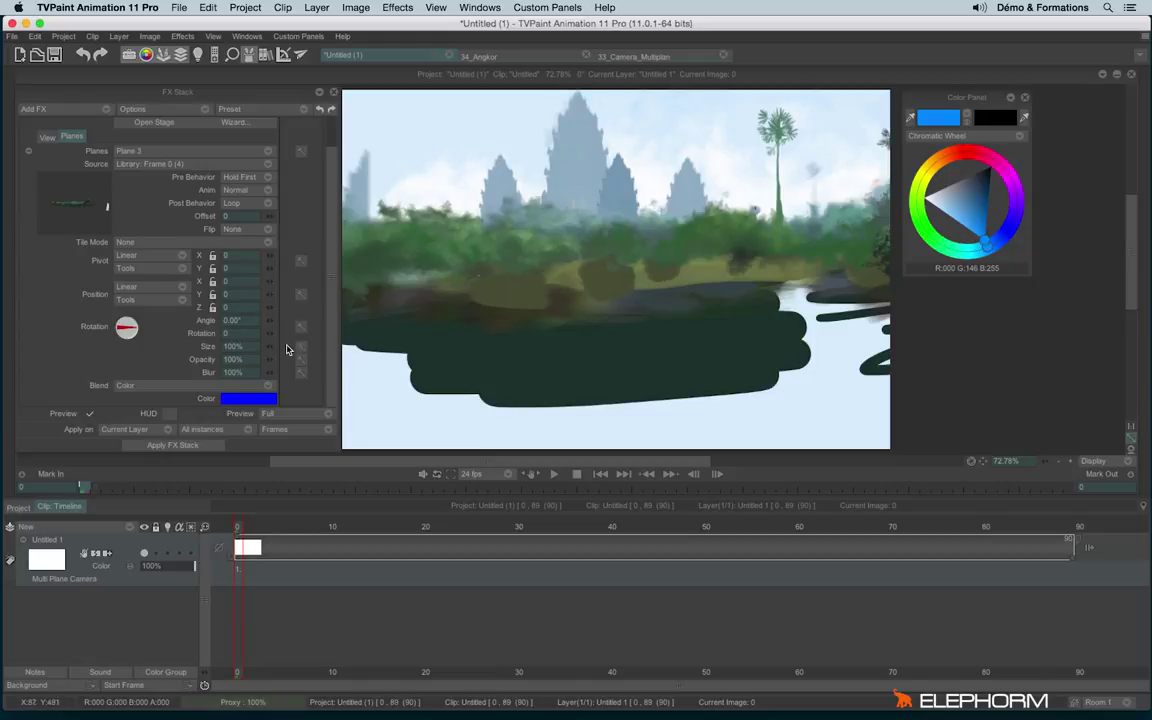
pyautogui.click(240, 400)
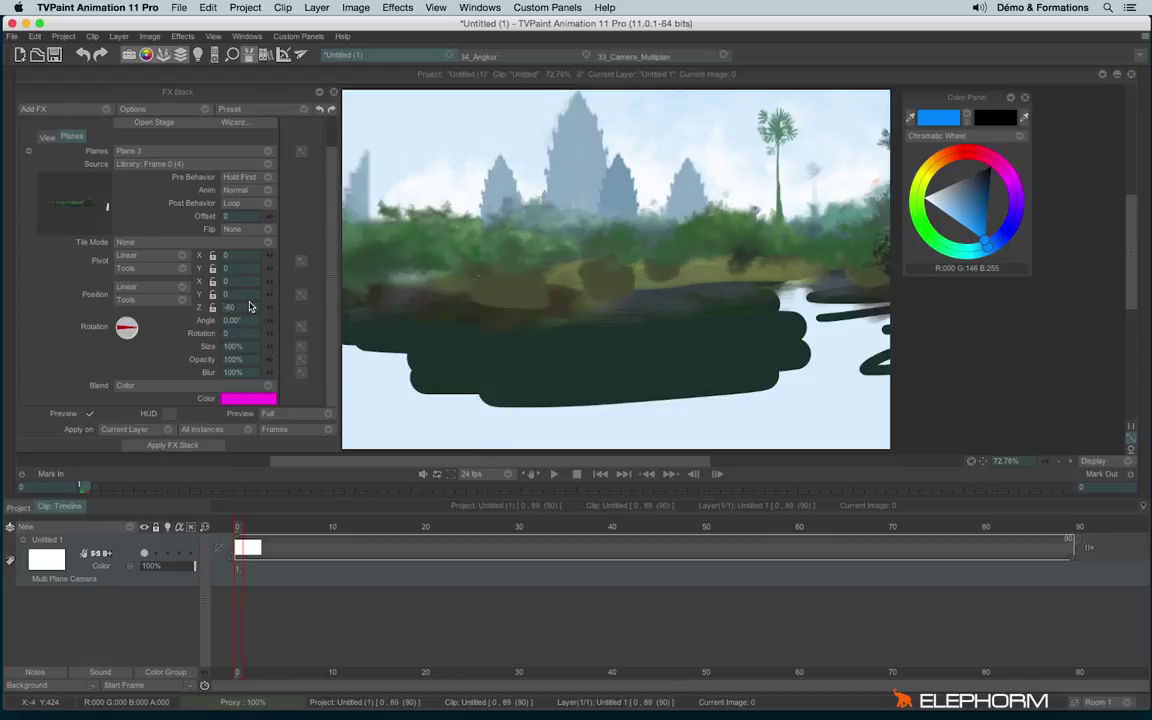
# Add Plane 4 using library image Frame 0 (3) at Z -40 with a red colour
pyautogui.click(190, 150)
pyautogui.click(190, 162)
pyautogui.click(150, 164)
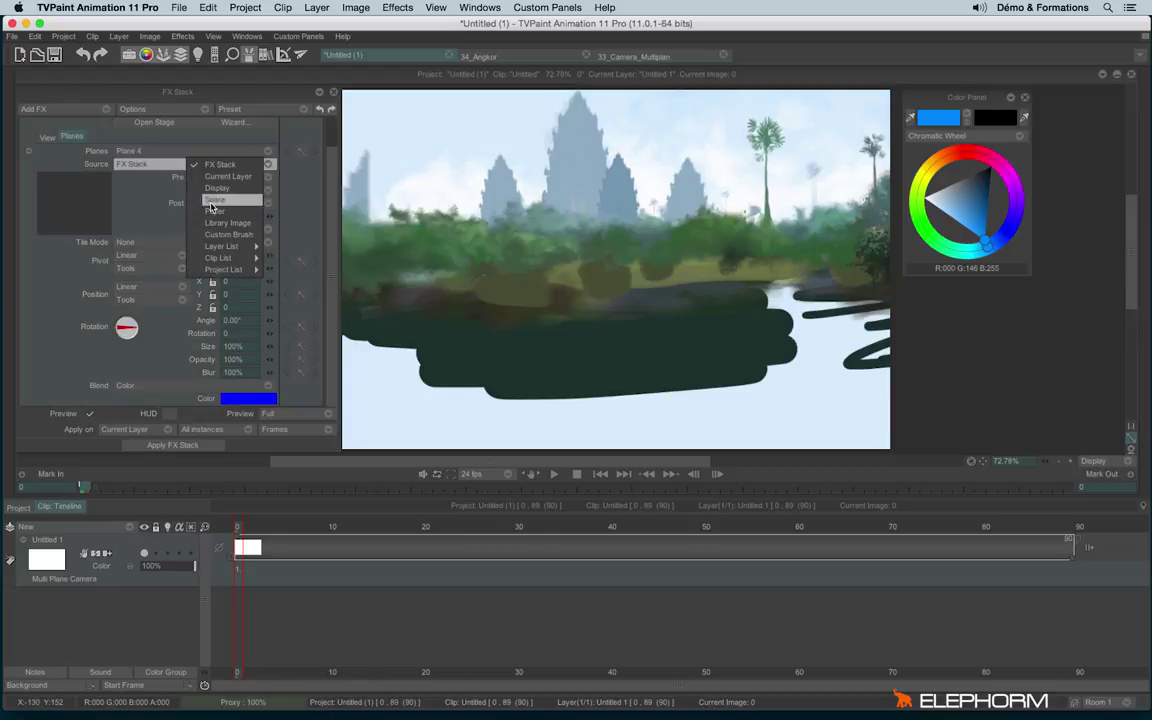
pyautogui.click(215, 222)
pyautogui.doubleClick(546, 270)
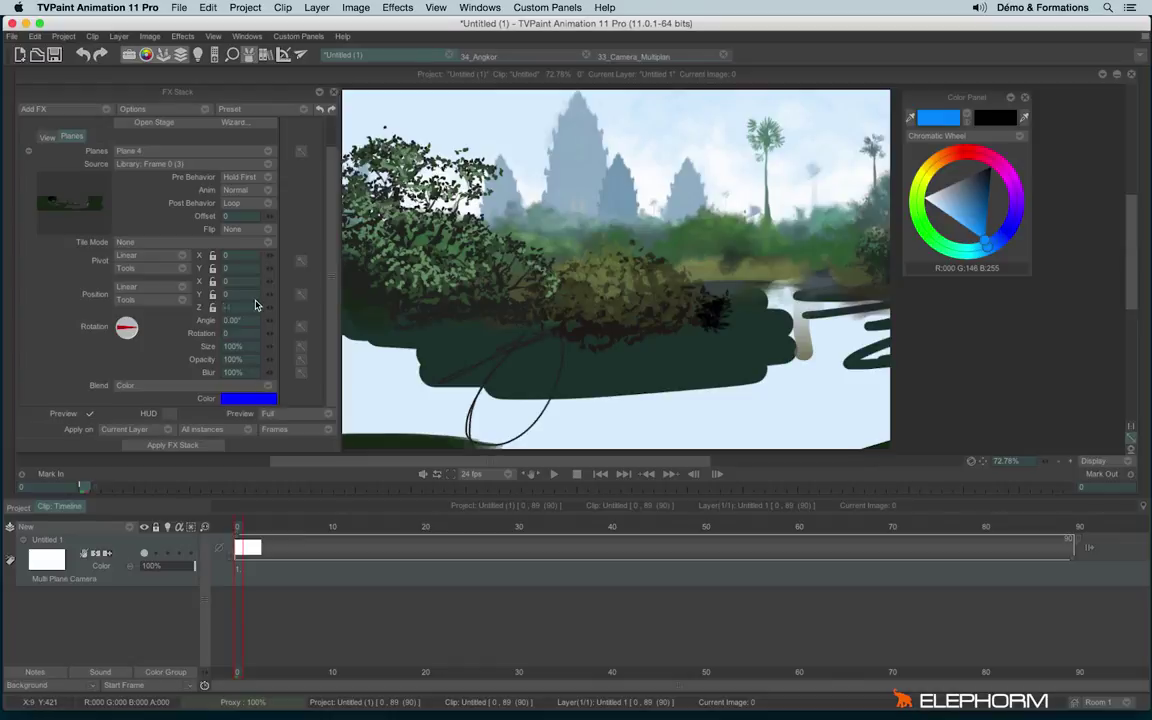
pyautogui.click(248, 398)
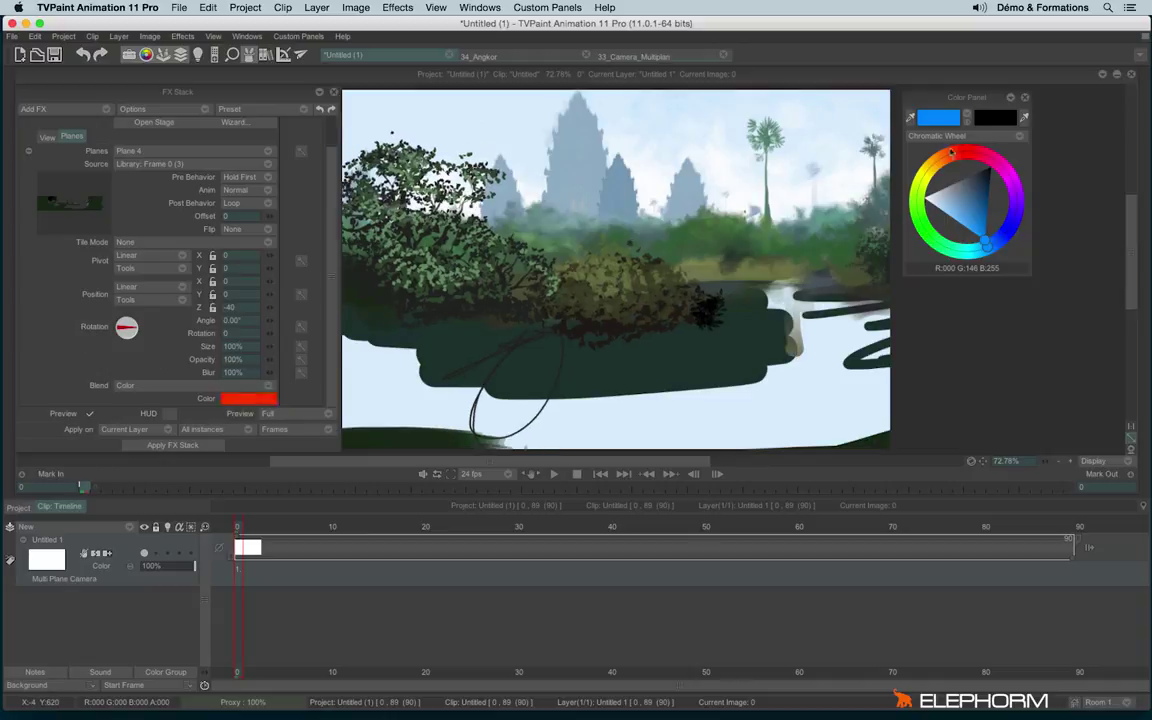
# Add Plane 5 using the library ruins image Frame 0 (2) at Z -20
pyautogui.click(190, 150)
pyautogui.click(191, 166)
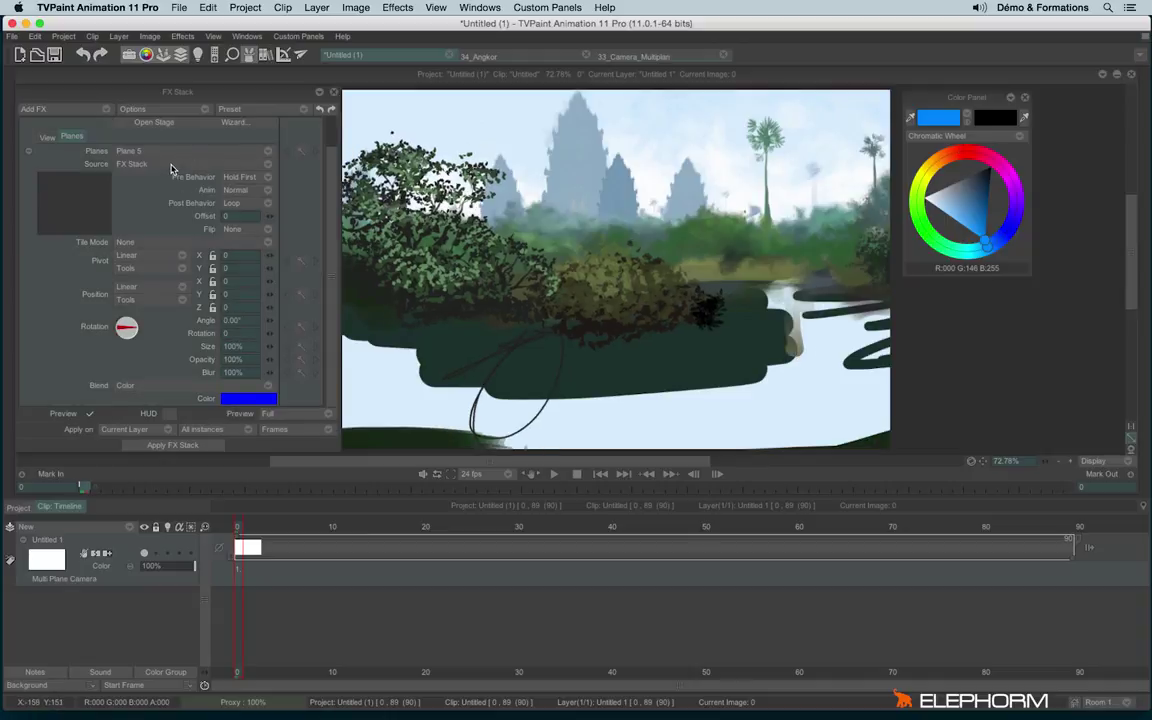
pyautogui.click(170, 166)
pyautogui.click(179, 204)
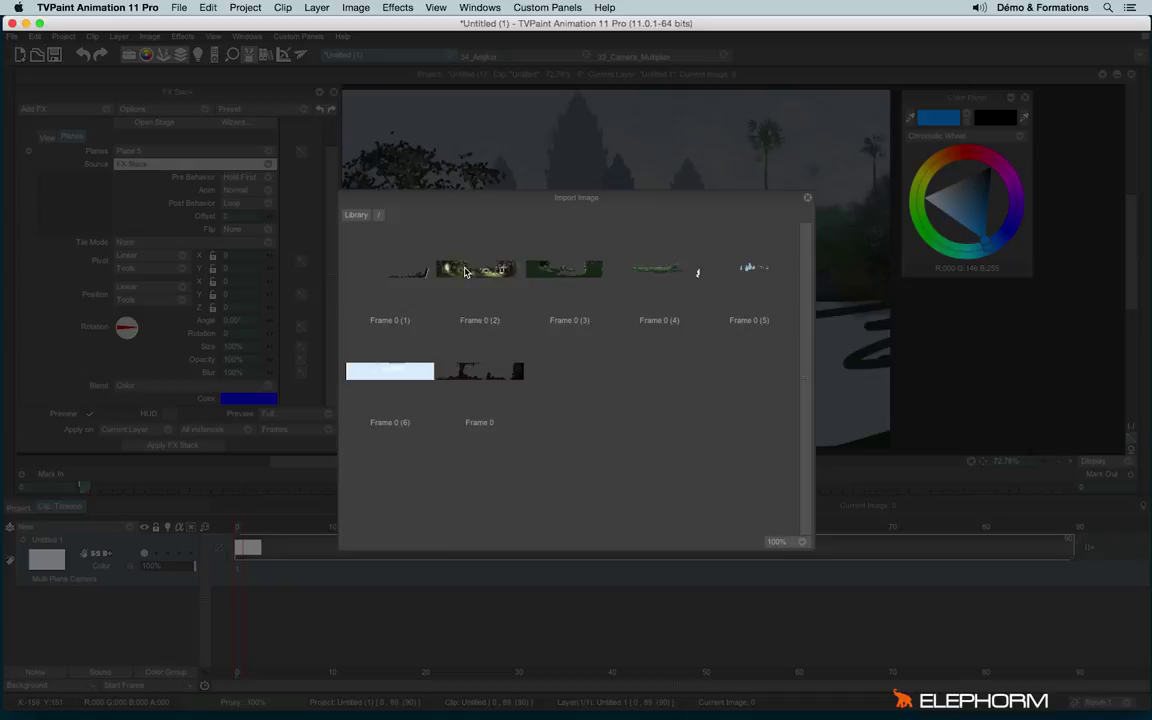
pyautogui.click(465, 272)
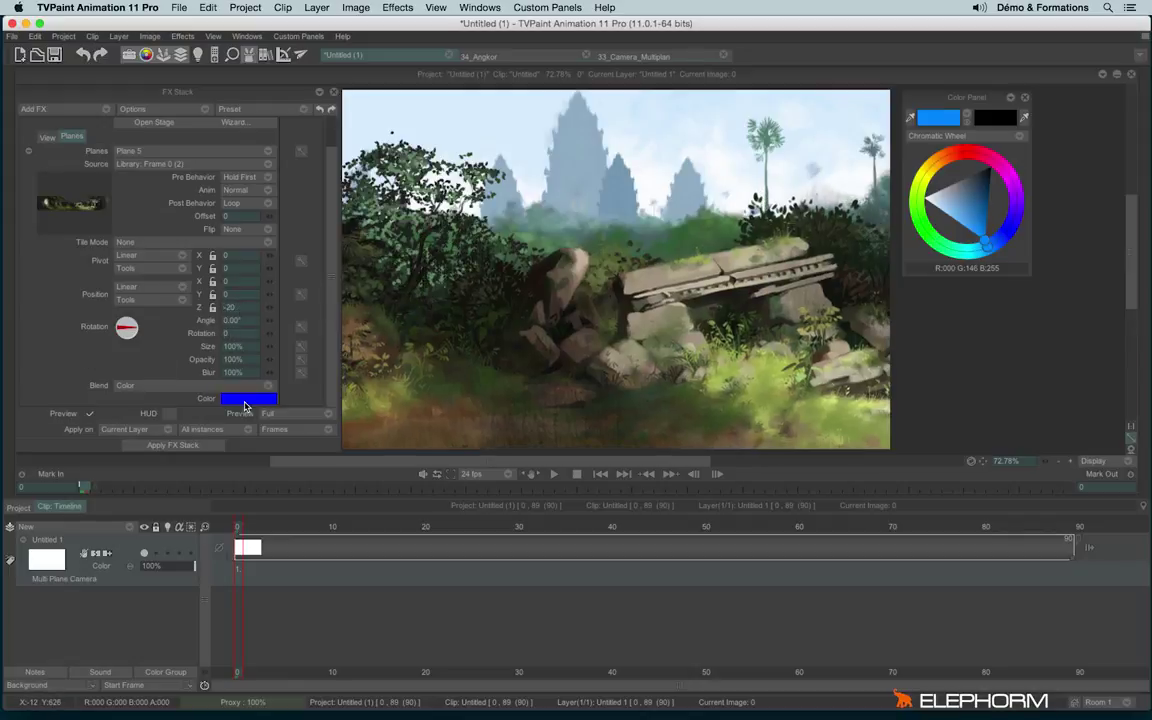
# Add Plane 6 using library image Frame 0 (1), then create Plane 7
pyautogui.click(168, 146)
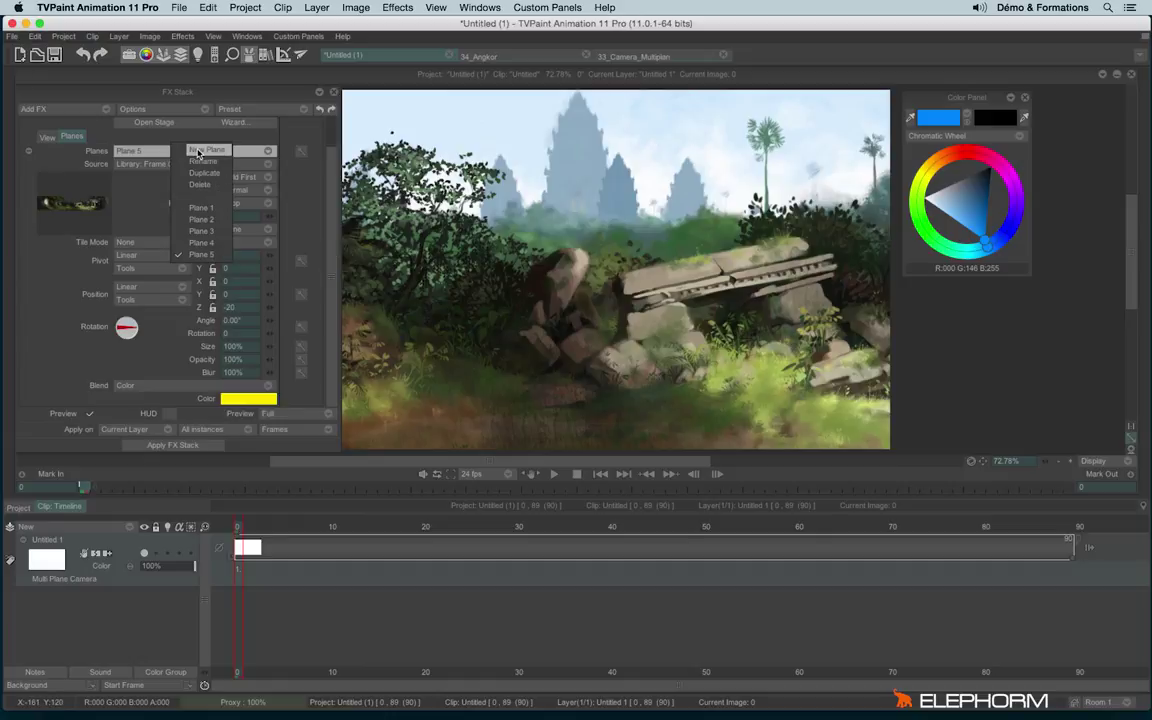
pyautogui.click(199, 150)
pyautogui.click(132, 158)
pyautogui.click(170, 200)
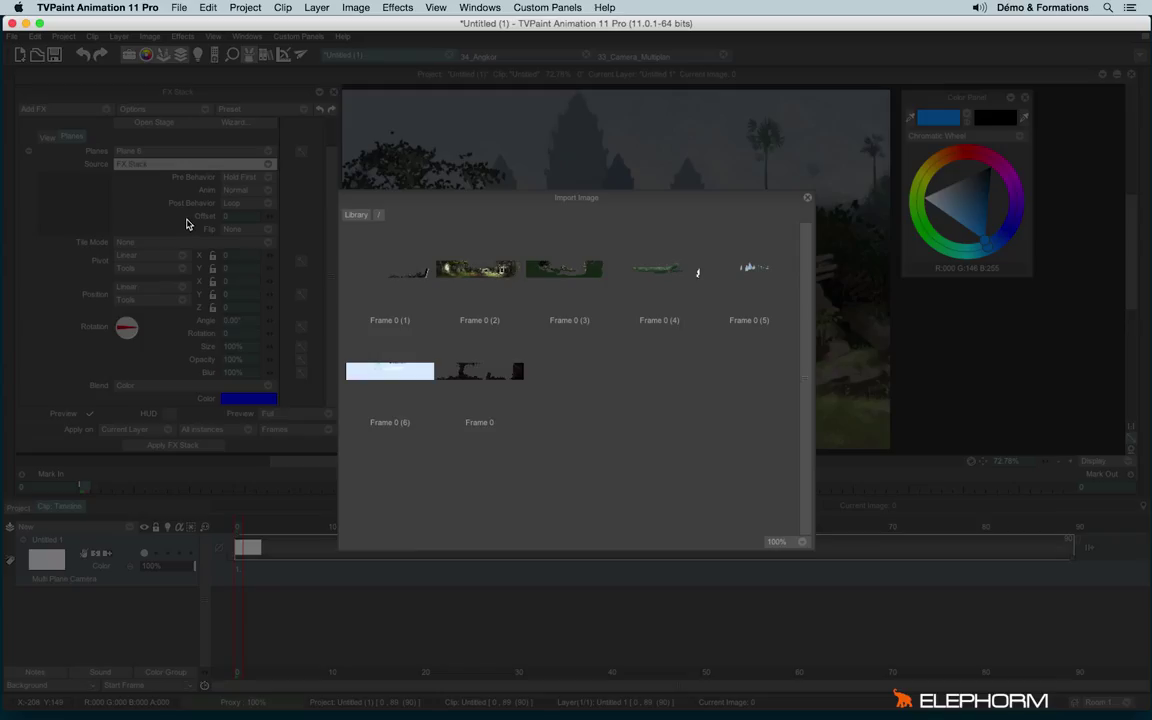
pyautogui.click(401, 280)
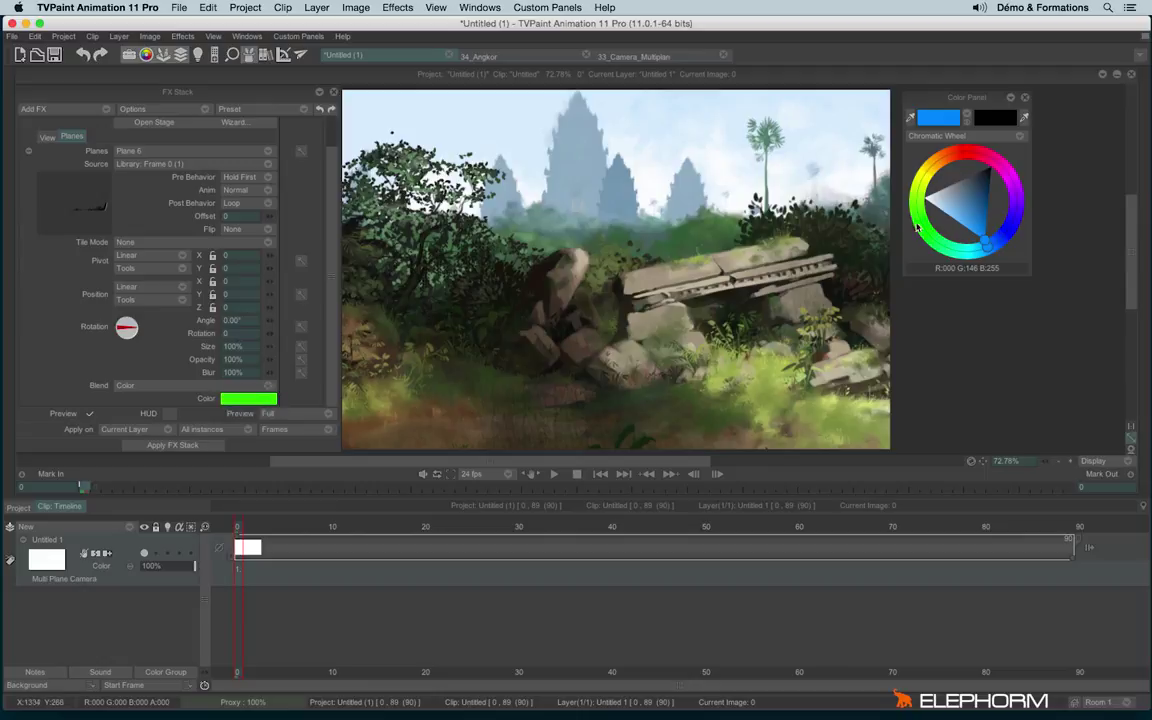
pyautogui.click(128, 150)
pyautogui.click(158, 153)
# Set Plane 7's source to the library foreground image Frame 0
pyautogui.click(130, 160)
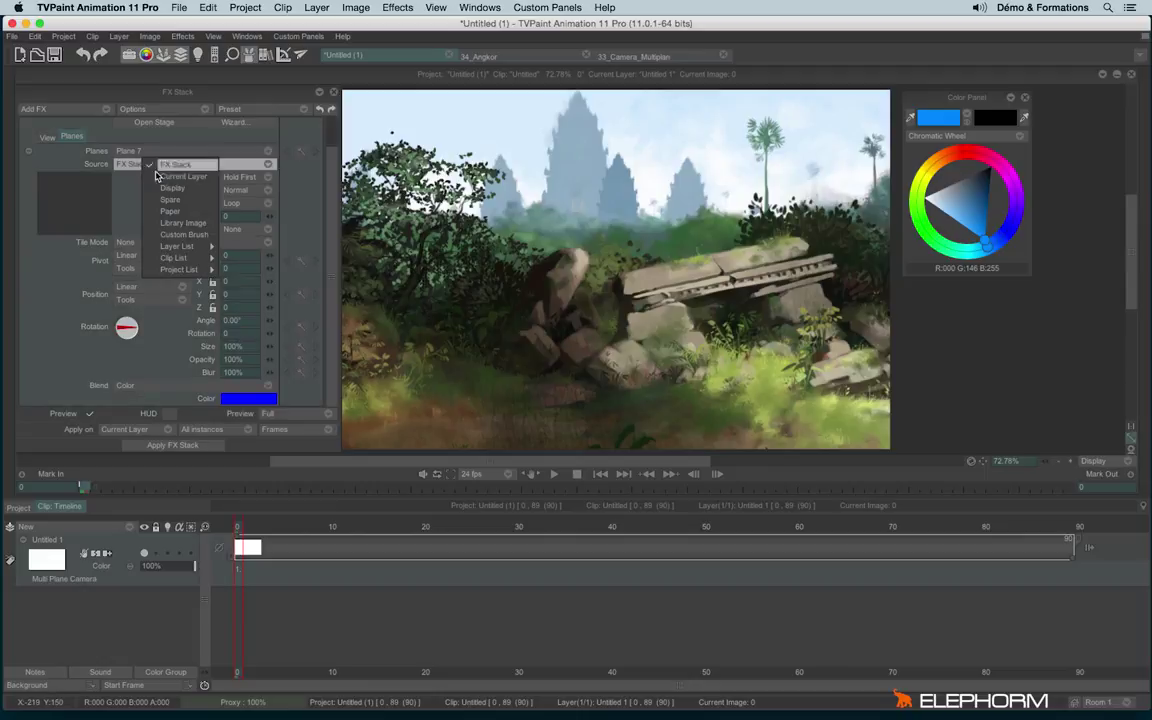
pyautogui.click(150, 205)
pyautogui.click(482, 377)
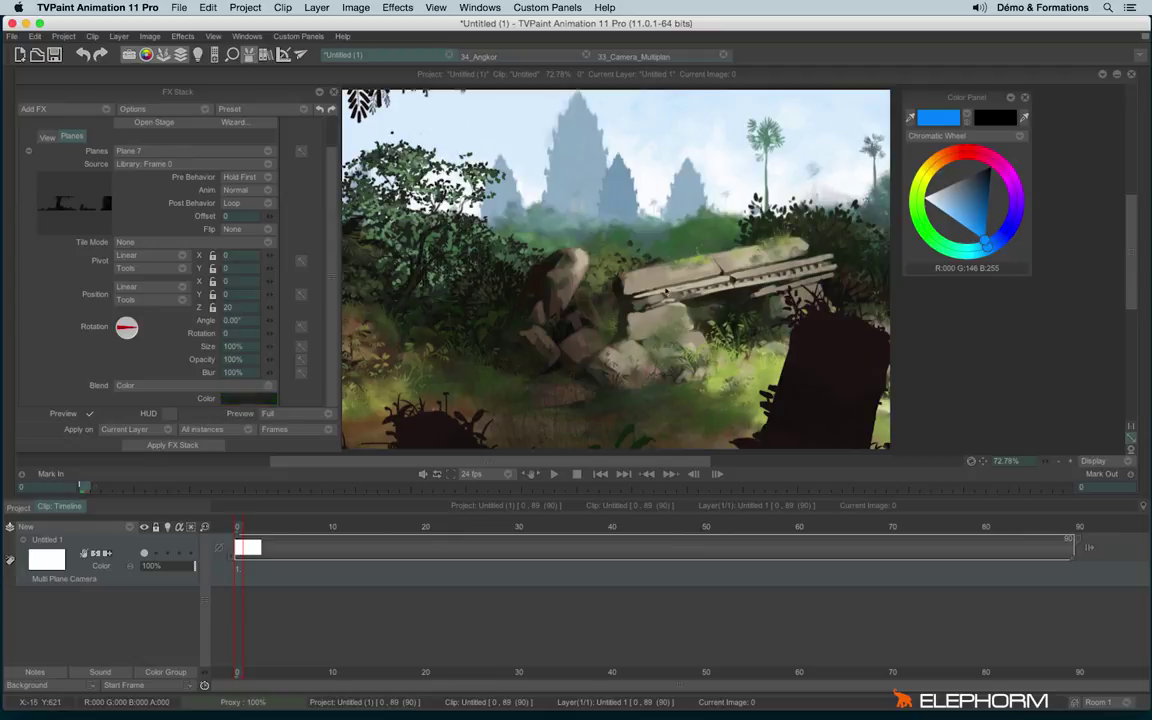
# Set Plane 7's blend colour to cyan from the colour wheel, keeping Plane 7 selected
pyautogui.moveTo(225, 398); pyautogui.dragTo(967, 250)
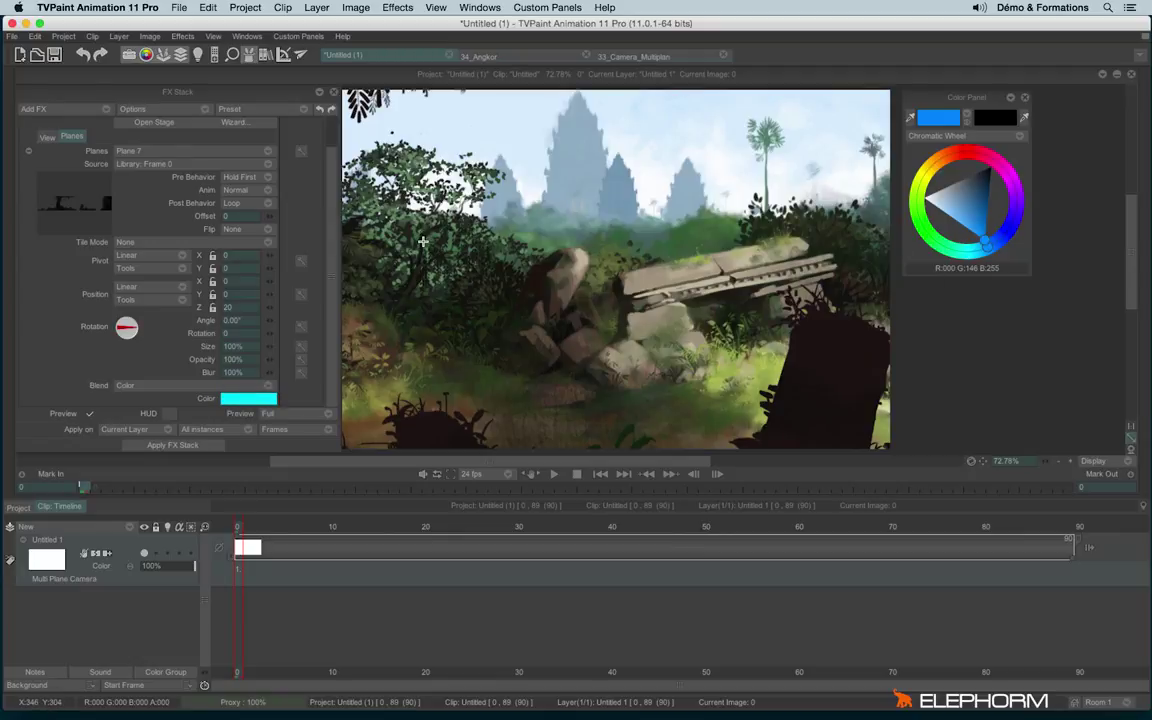
pyautogui.click(131, 153)
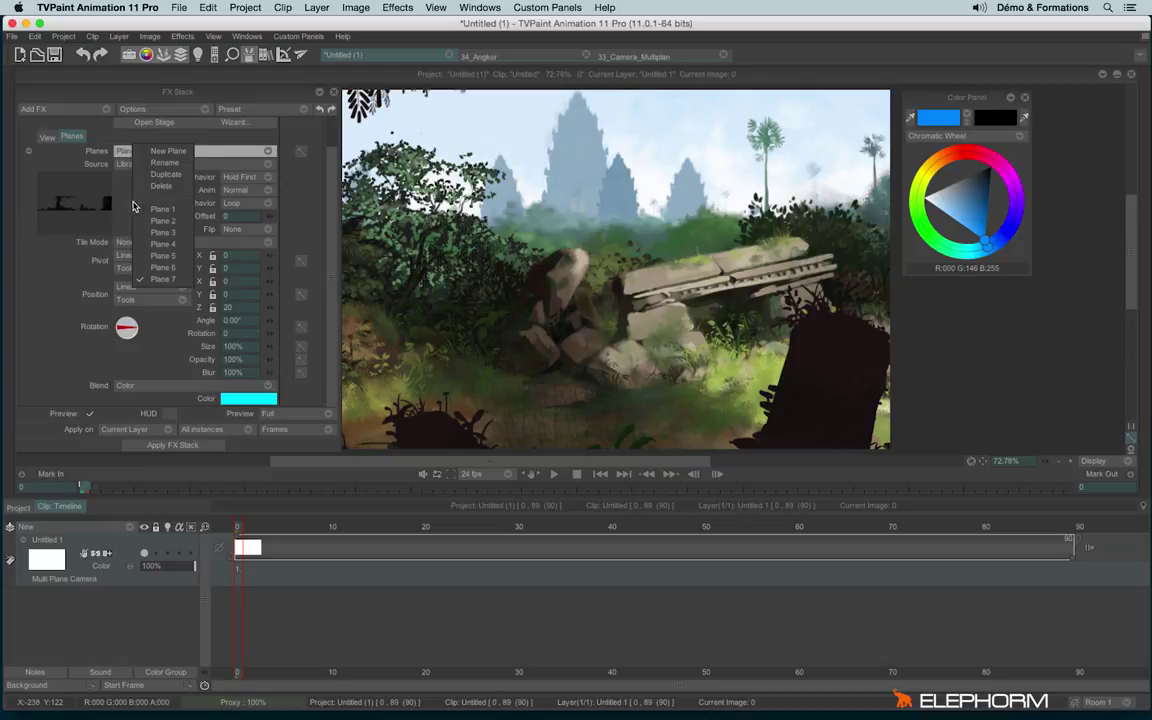
pyautogui.click(185, 205)
pyautogui.scroll(1, 306, 150)
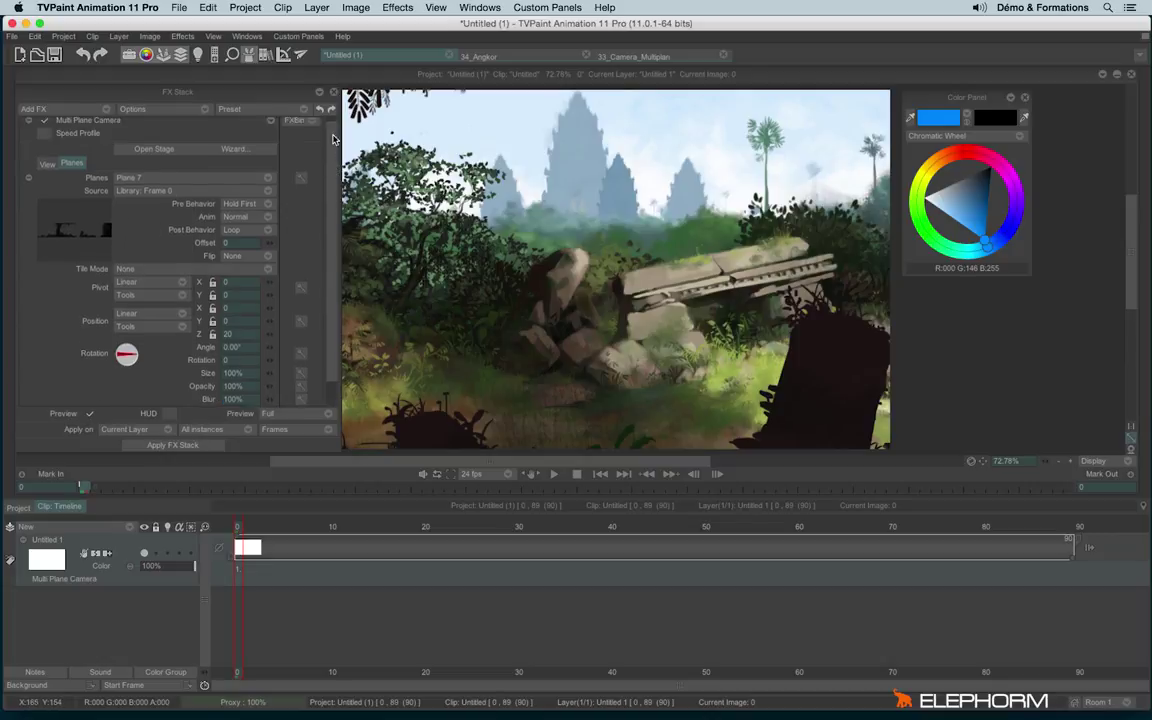
# Open the Stage View and fit its left, front, top and perspective views around the seven planes
pyautogui.click(153, 154)
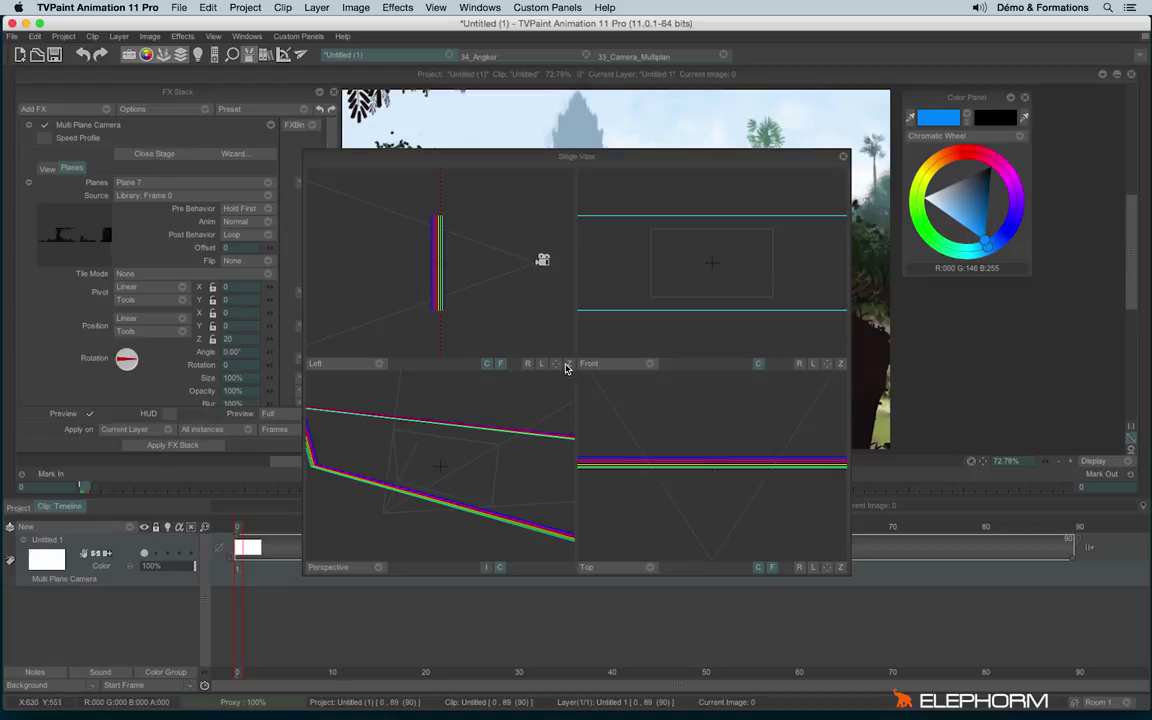
pyautogui.moveTo(566, 368); pyautogui.dragTo(573, 368)
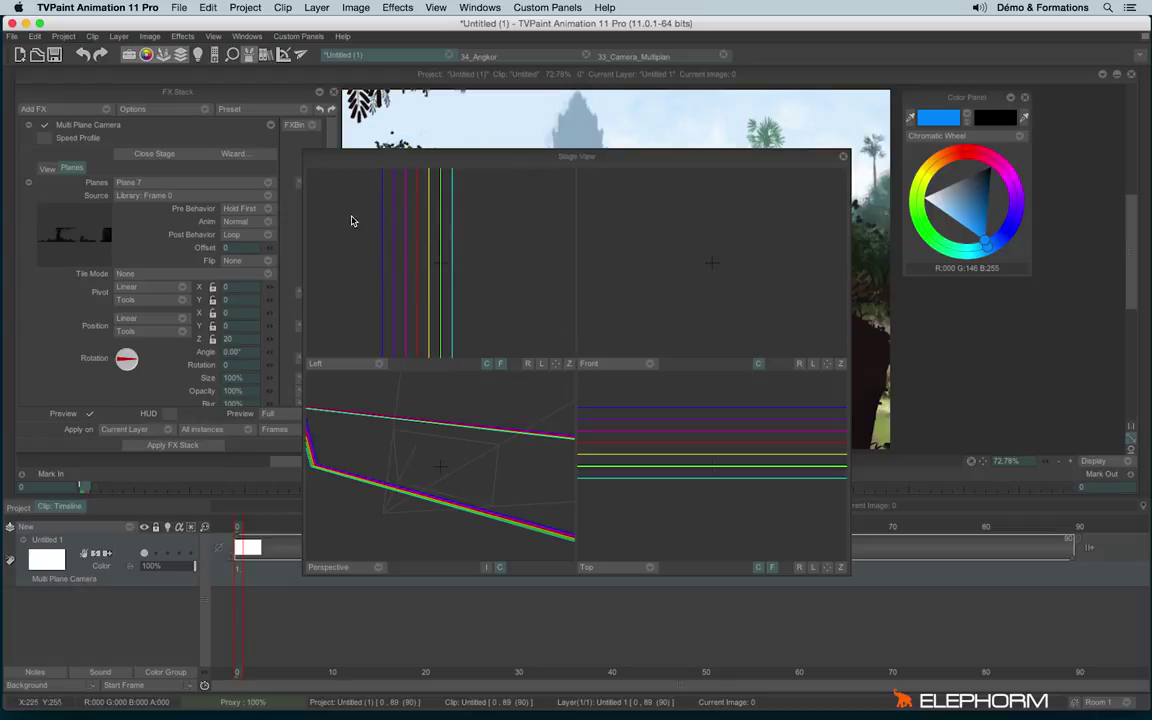
pyautogui.click(570, 365)
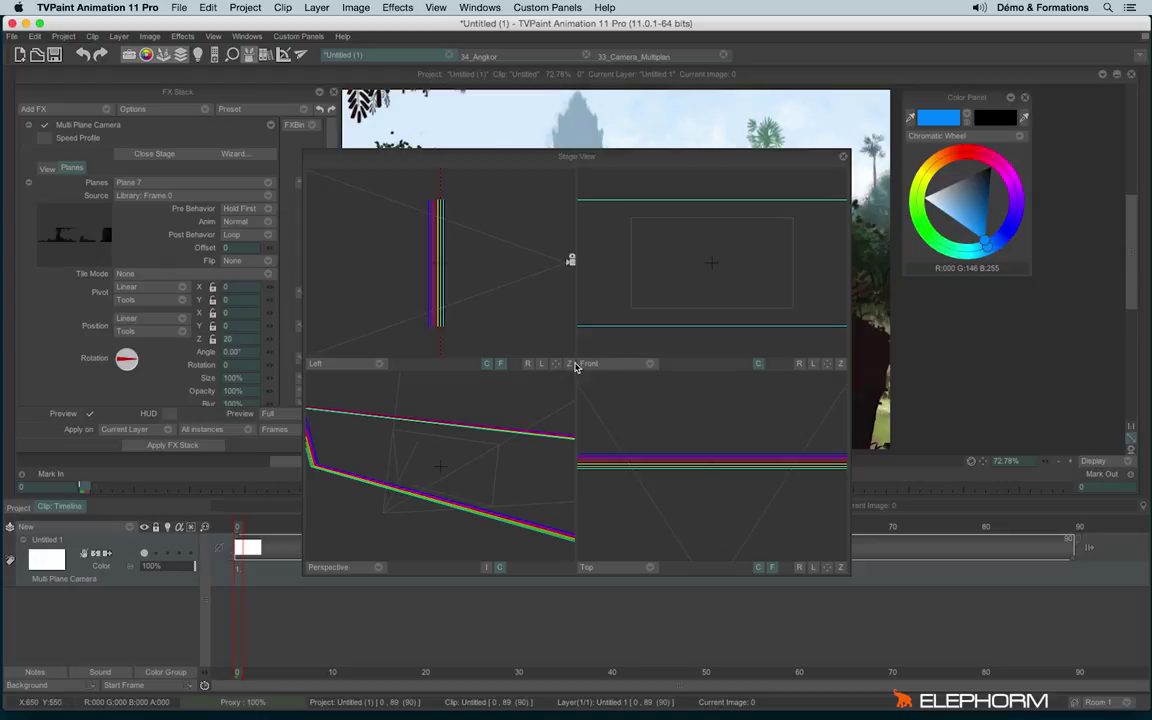
pyautogui.click(570, 364)
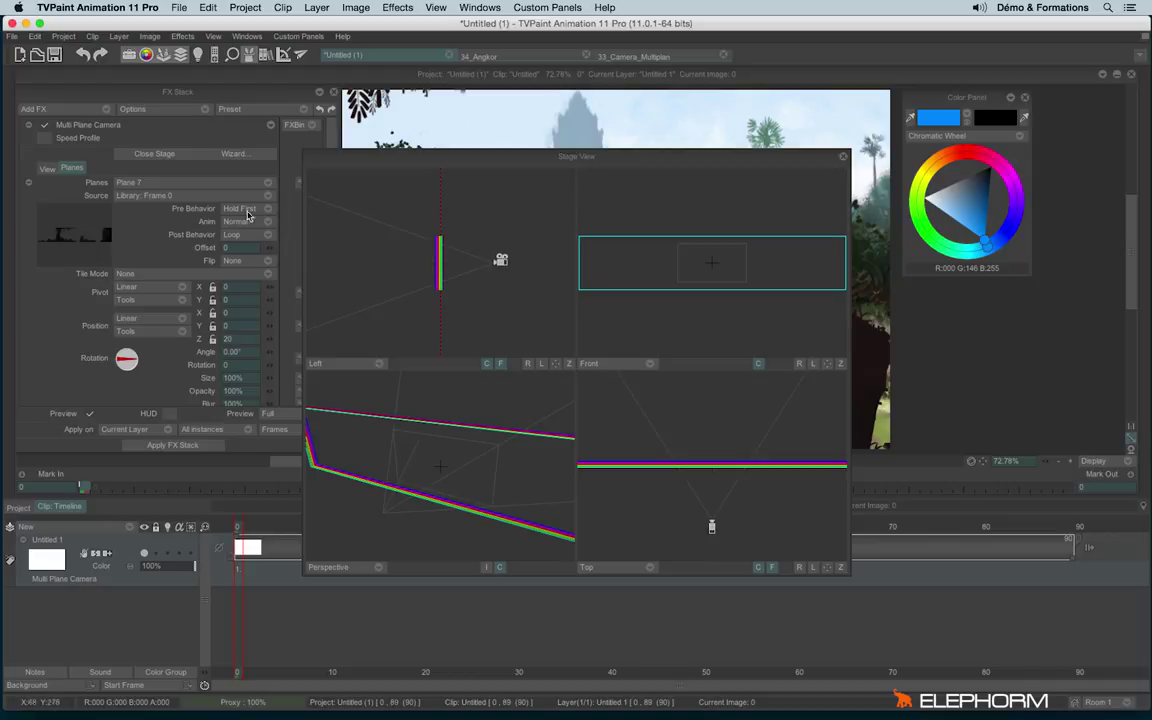
pyautogui.click(133, 196)
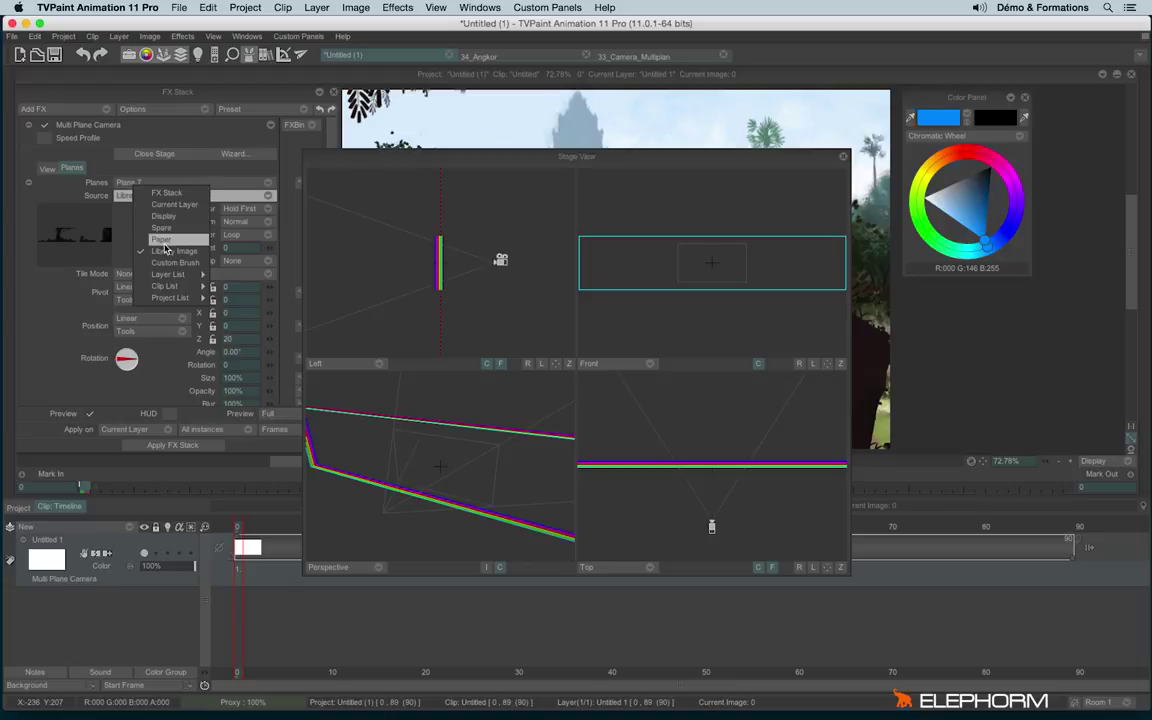
# Select Plane 1 and push its Position Z back to about -554
pyautogui.click(133, 196)
pyautogui.click(135, 186)
pyautogui.click(140, 218)
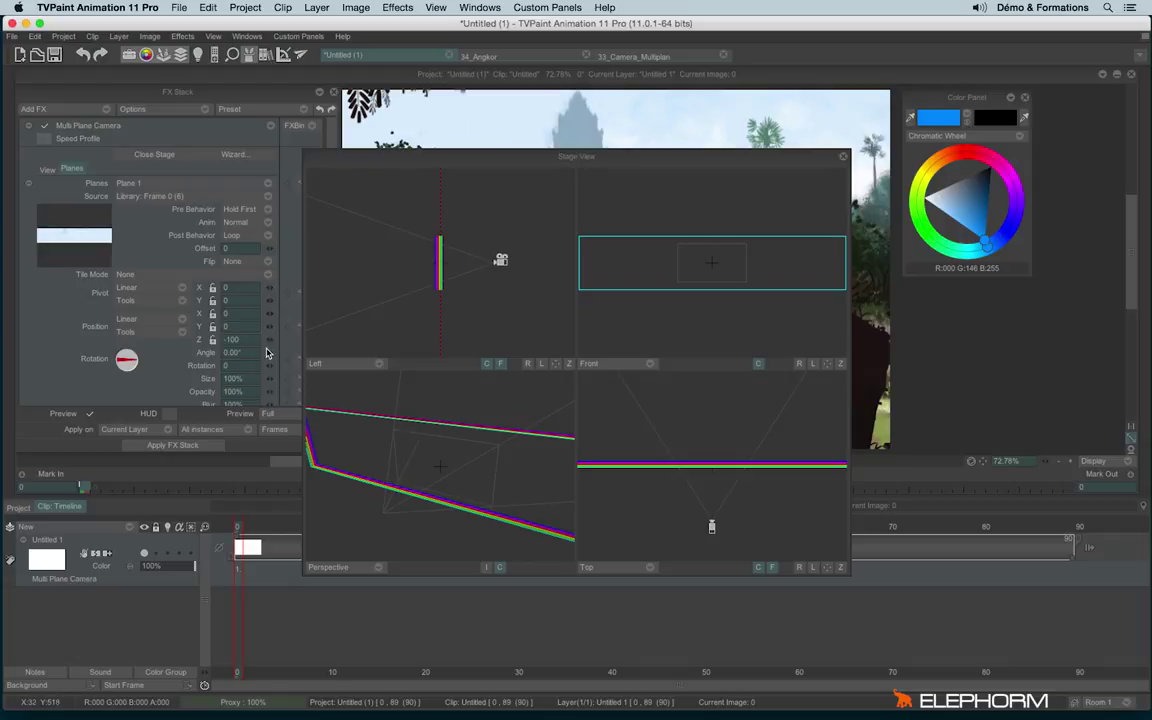
pyautogui.moveTo(270, 346); pyautogui.dragTo(74, 295)
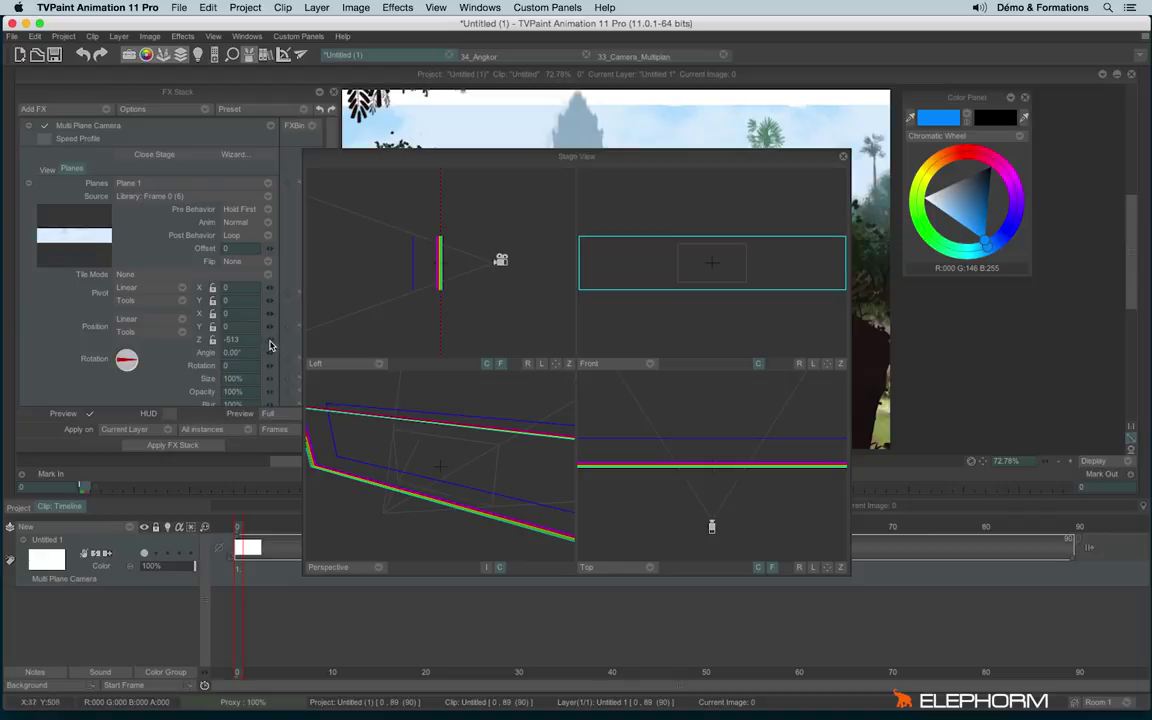
pyautogui.moveTo(274, 344); pyautogui.dragTo(170, 318)
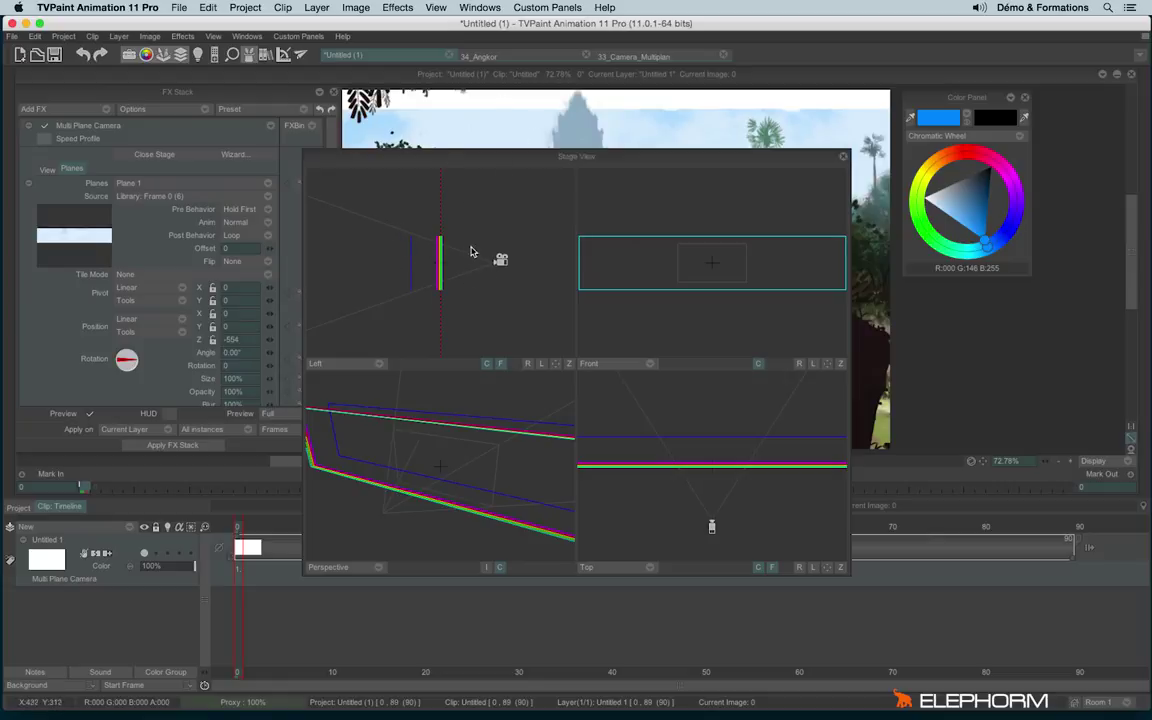
# Fit the stage views and drag the blue sky plane back to Z -722.436
pyautogui.click(568, 364)
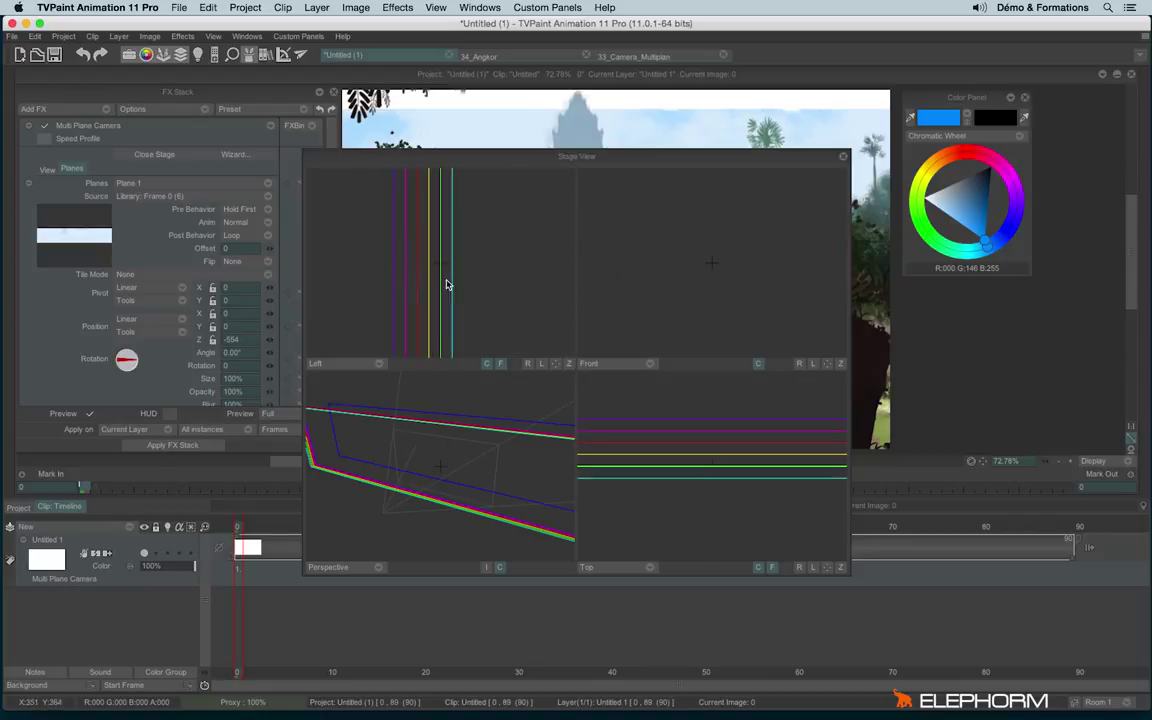
pyautogui.moveTo(556, 364); pyautogui.dragTo(826, 600)
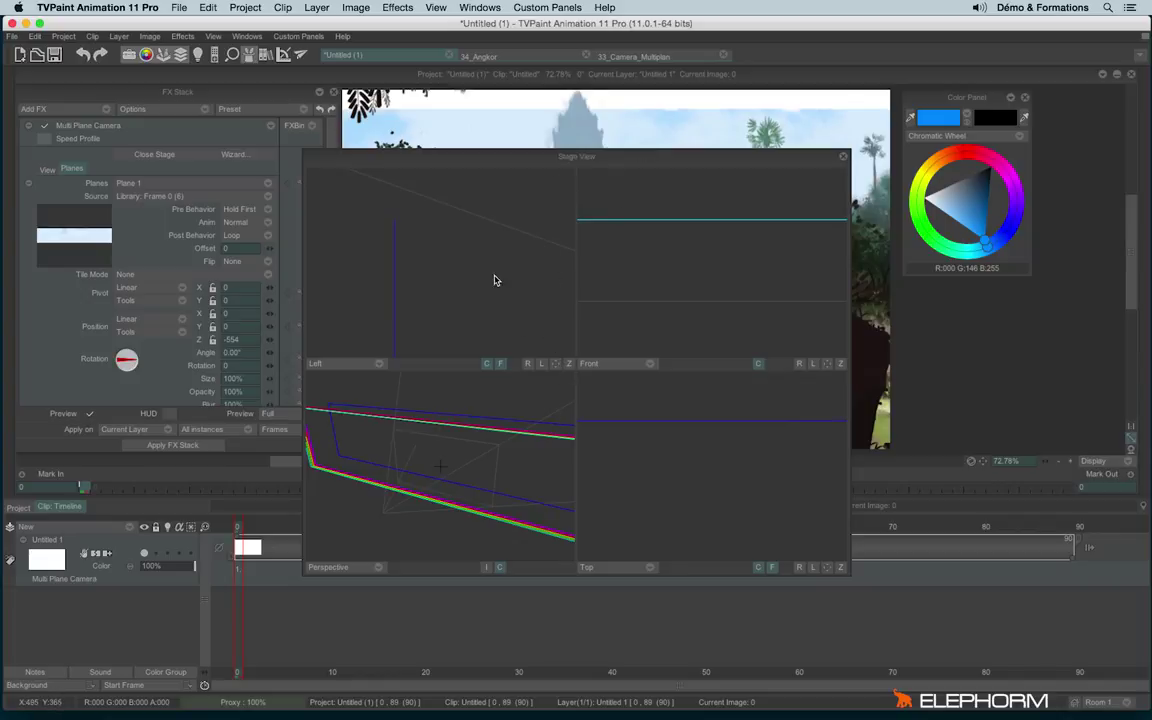
pyautogui.click(568, 364)
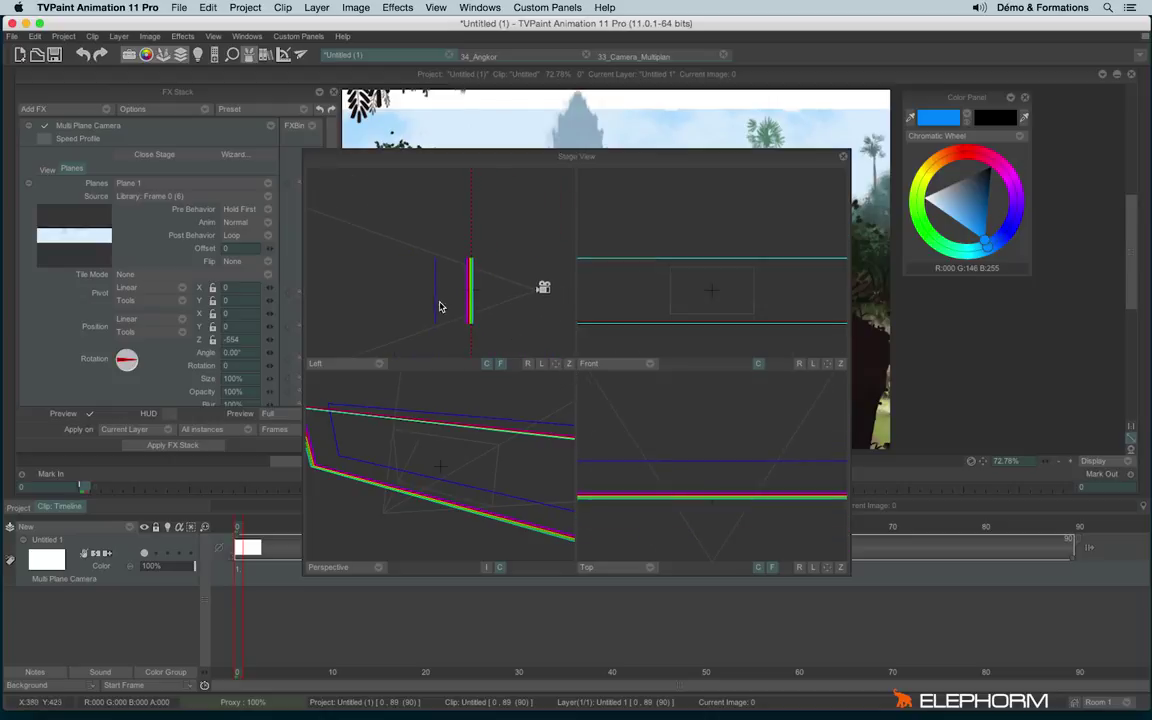
pyautogui.moveTo(435, 298); pyautogui.dragTo(383, 287)
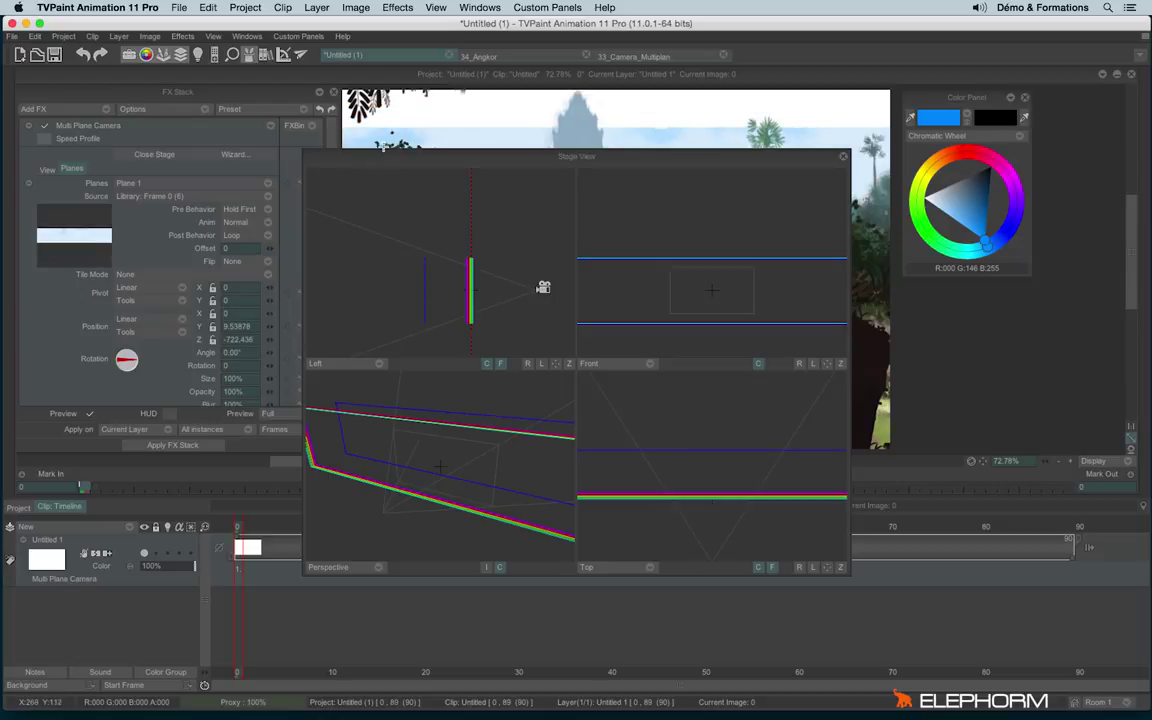
pyautogui.moveTo(383, 146); pyautogui.dragTo(422, 141)
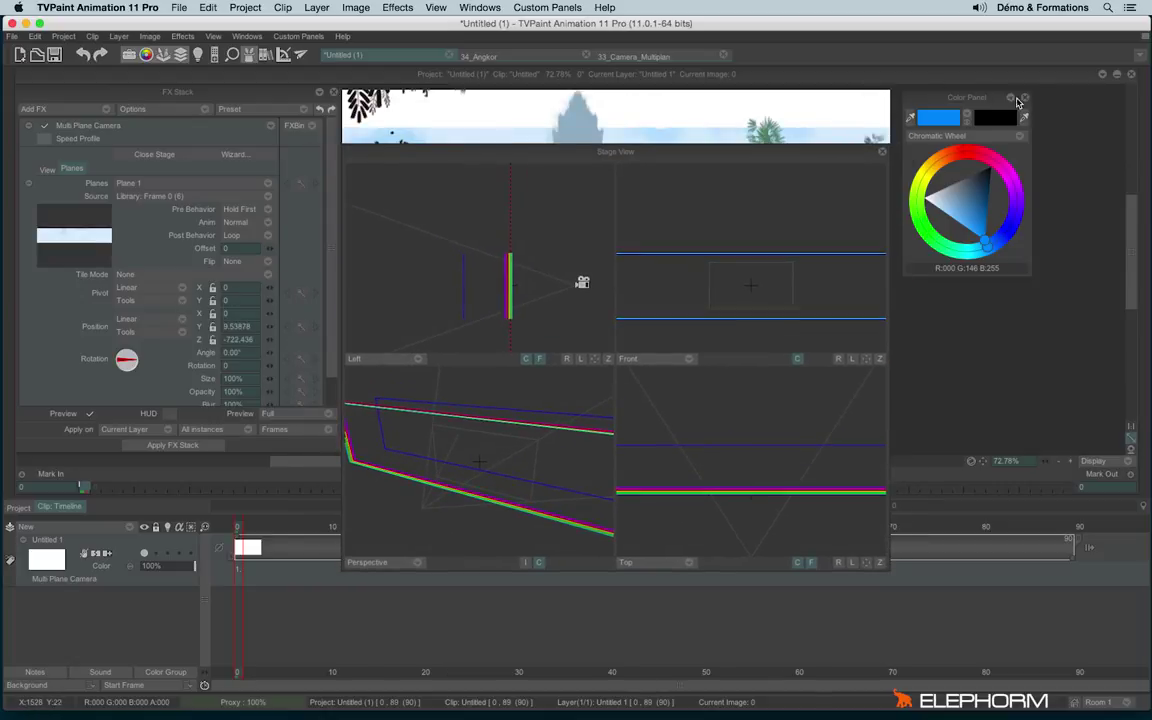
# Enlarge Plane 1 to 131% and move Plane 2 further back from the camera
pyautogui.moveTo(691, 150); pyautogui.dragTo(715, 97)
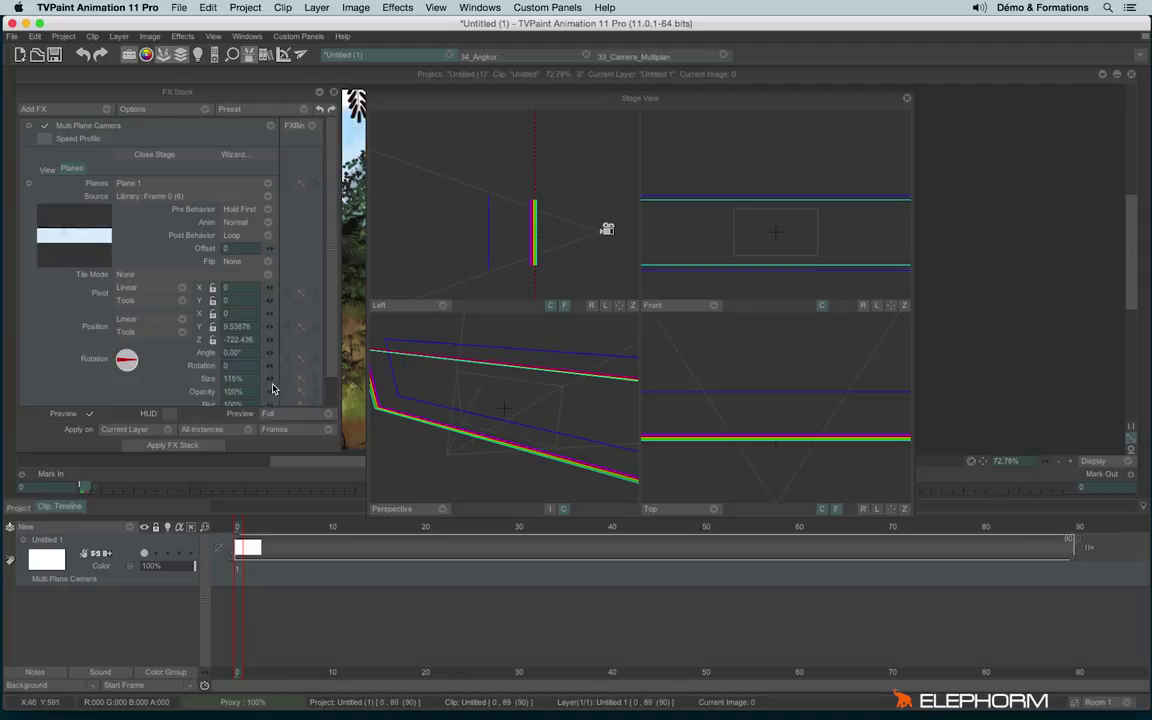
pyautogui.moveTo(292, 387); pyautogui.dragTo(284, 387)
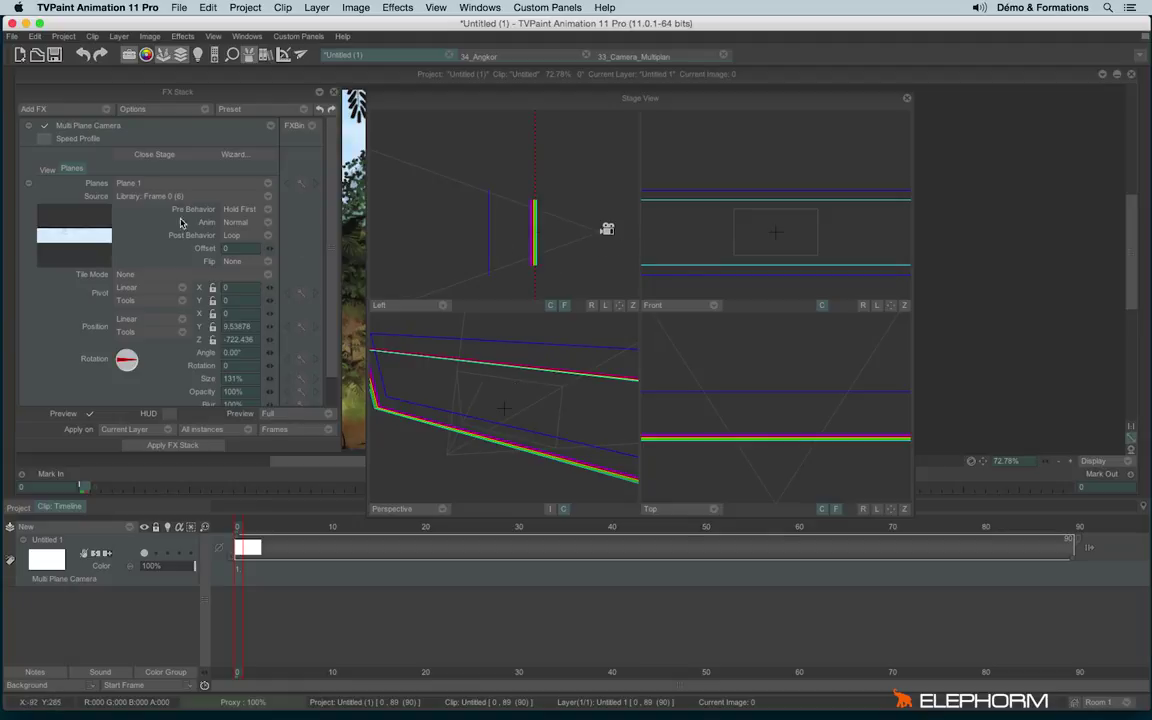
pyautogui.click(134, 196)
pyautogui.click(128, 183)
pyautogui.click(128, 183)
pyautogui.click(150, 229)
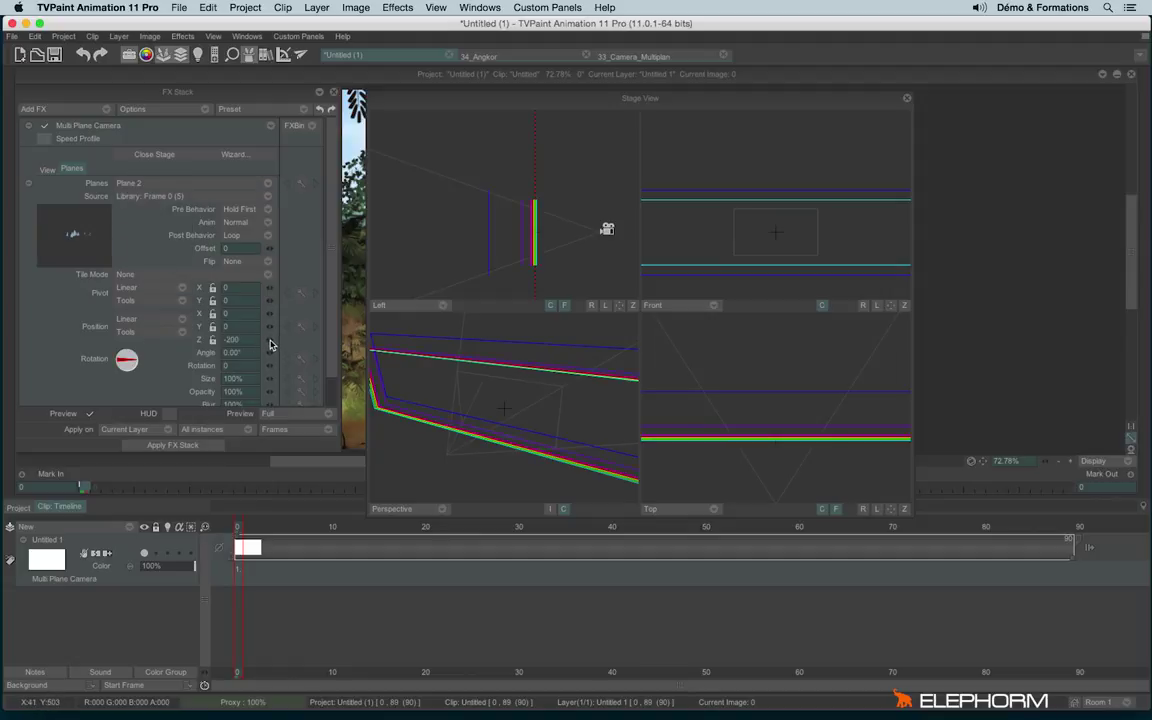
pyautogui.moveTo(533, 232); pyautogui.dragTo(480, 239)
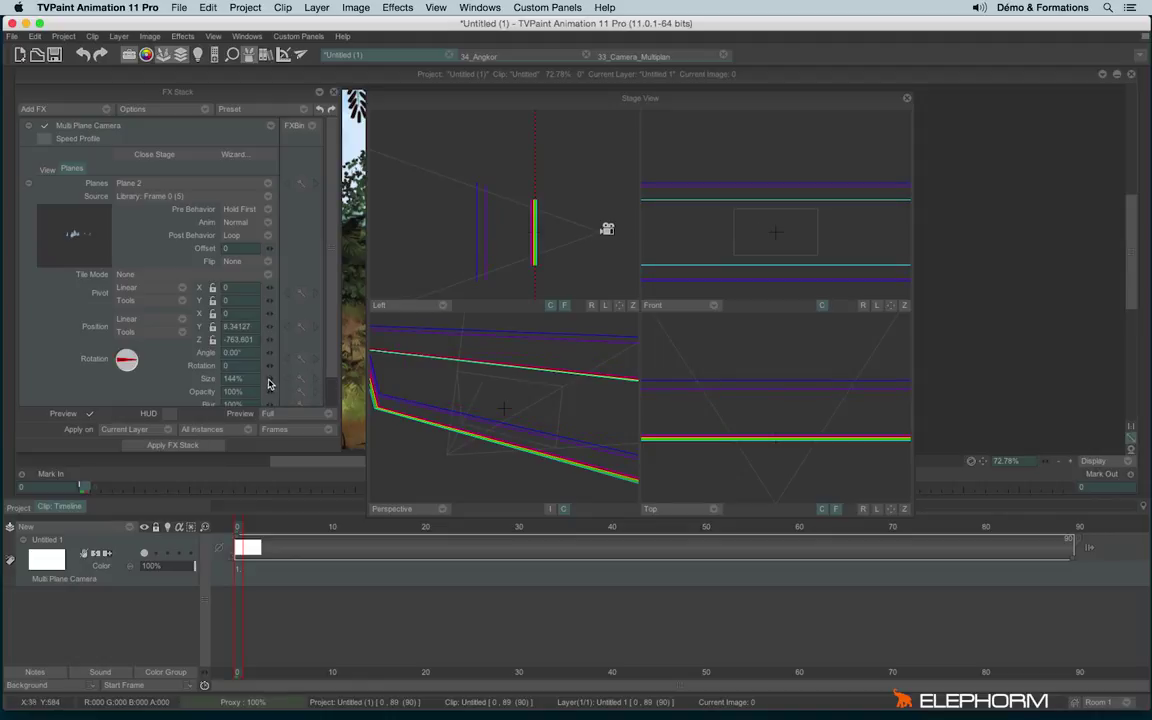
# Push Plane 3 further back and enlarge it, and push Plane 4 to depth -184
pyautogui.click(130, 183)
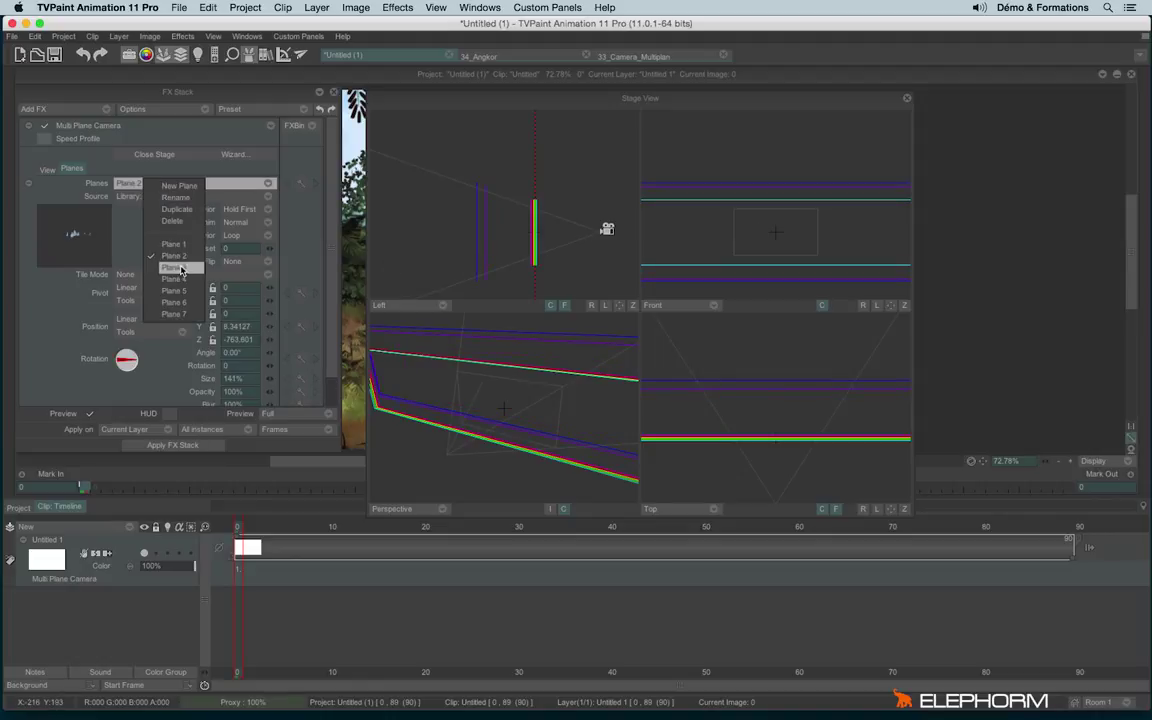
pyautogui.click(175, 262)
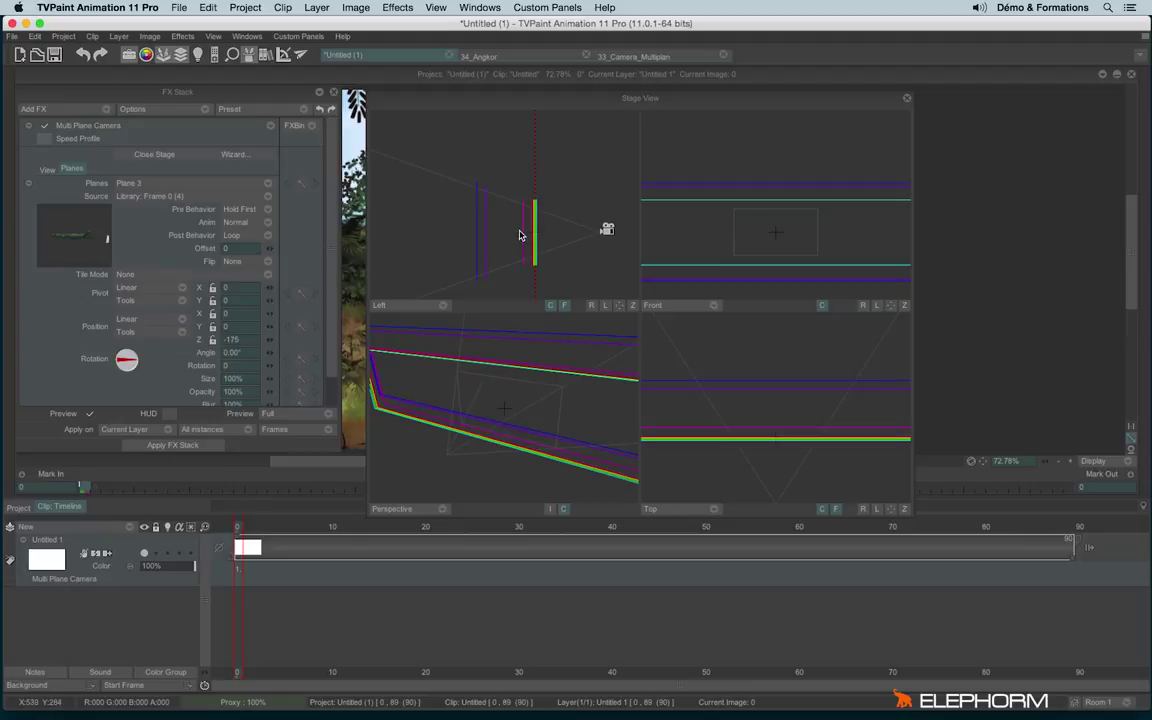
pyautogui.moveTo(520, 235); pyautogui.dragTo(500, 234)
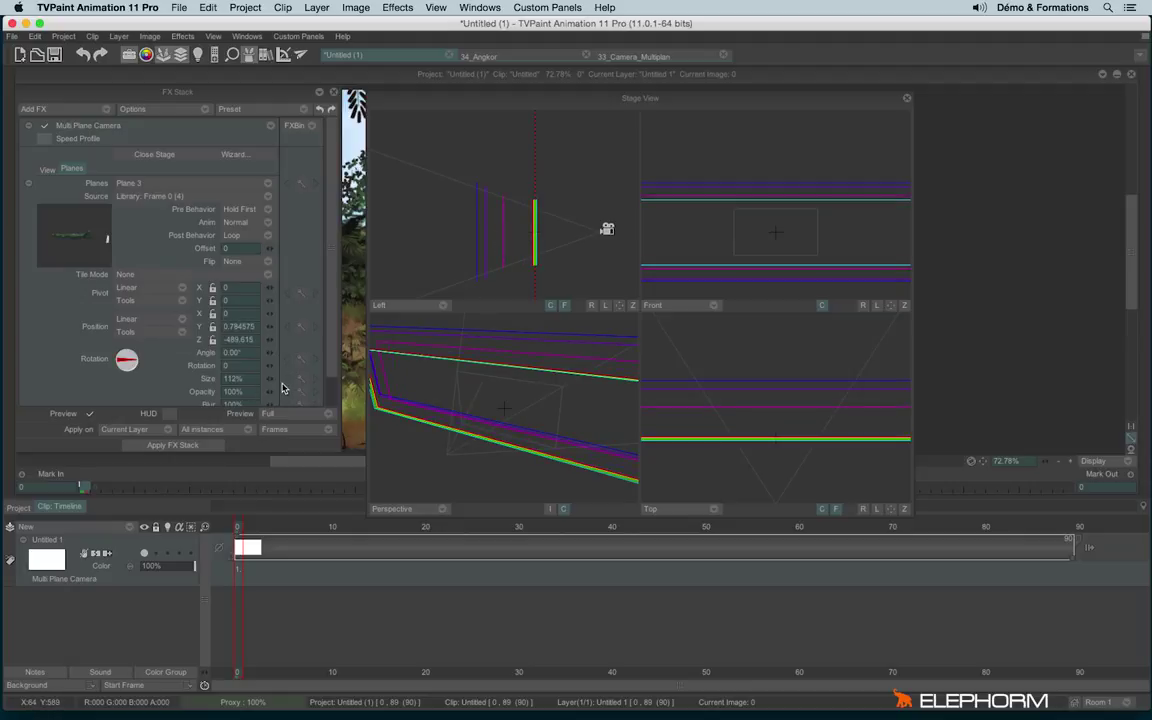
pyautogui.click(180, 180)
pyautogui.click(230, 272)
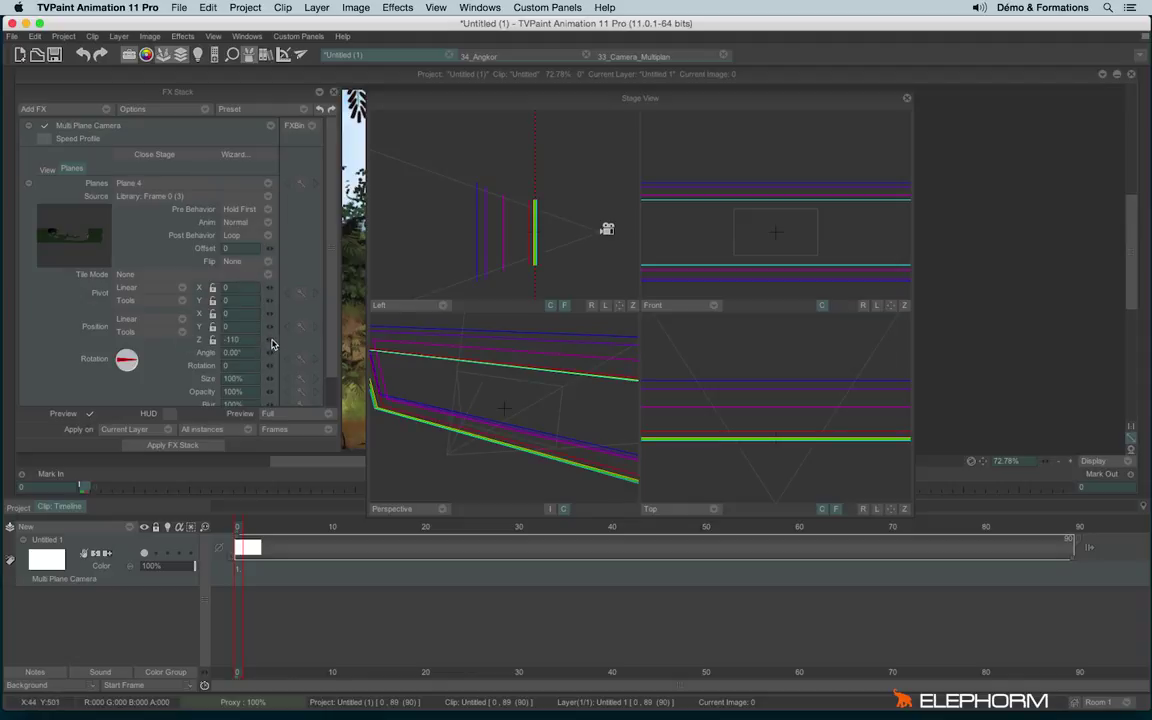
pyautogui.moveTo(272, 344)
pyautogui.mouseDown()
pyautogui.moveTo(217, 314)
pyautogui.moveTo(245, 314)
pyautogui.moveTo(183, 313)
pyautogui.moveTo(263, 367)
pyautogui.mouseUp()
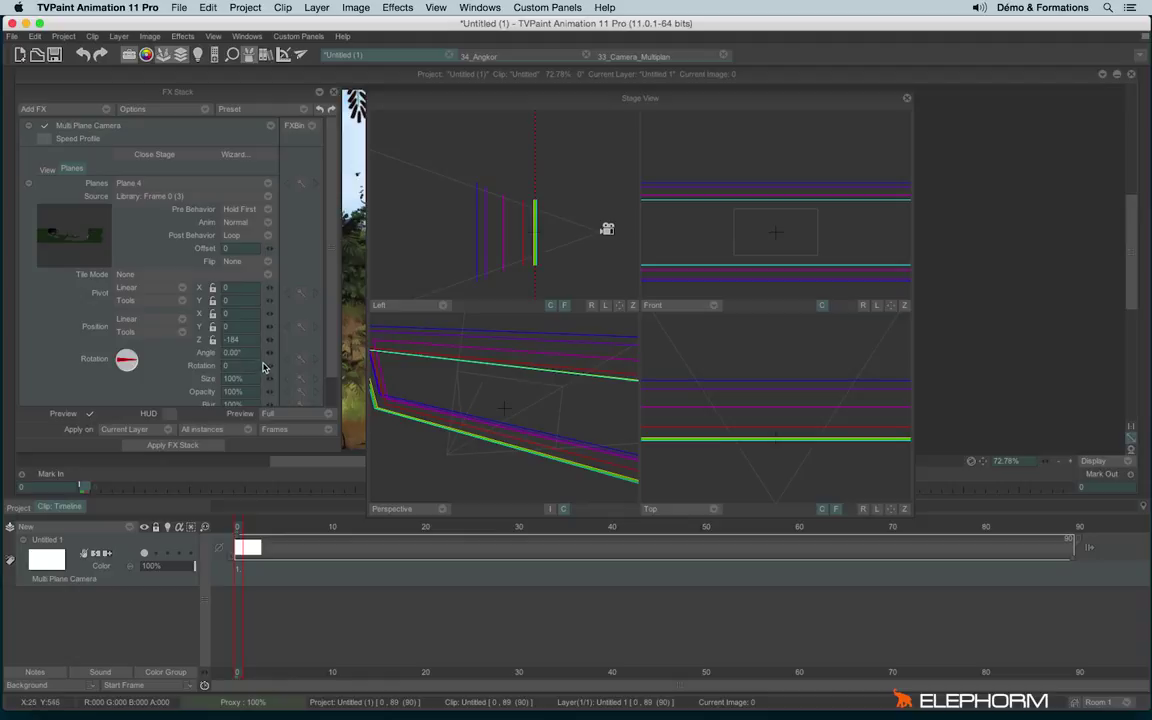
# Set Plane 5 to depth -60 at 95% size and shrink Plane 6 to 89%
pyautogui.click(128, 183)
pyautogui.click(150, 262)
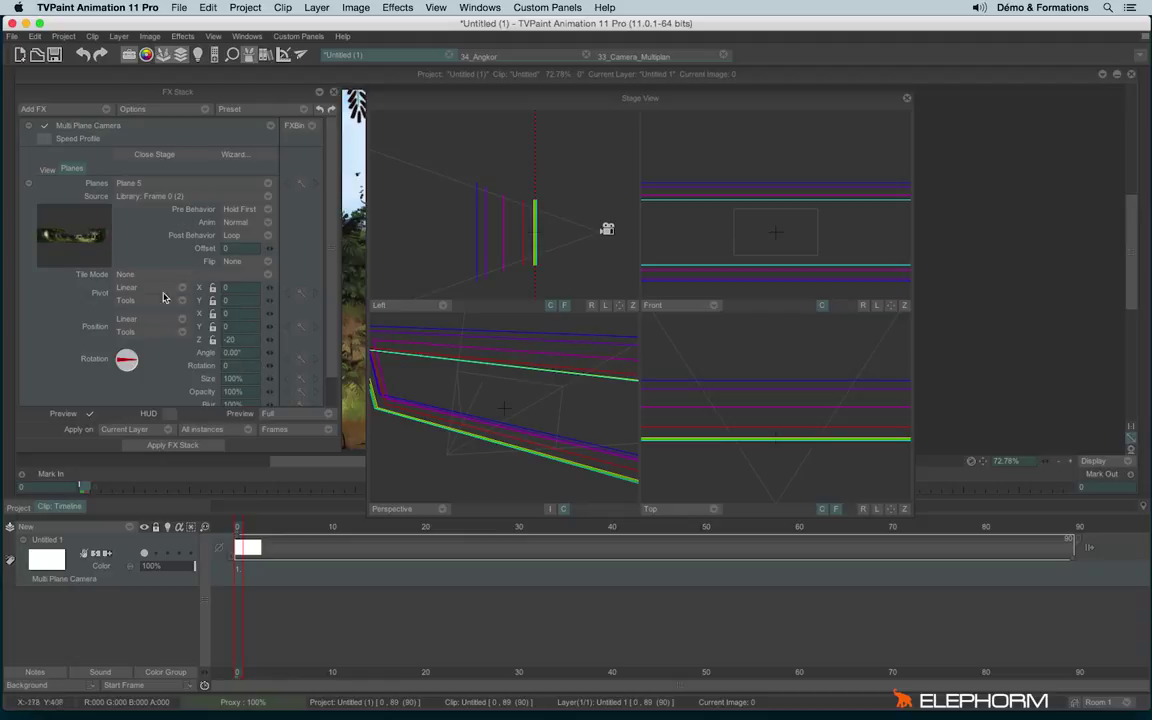
pyautogui.moveTo(268, 344); pyautogui.dragTo(265, 386)
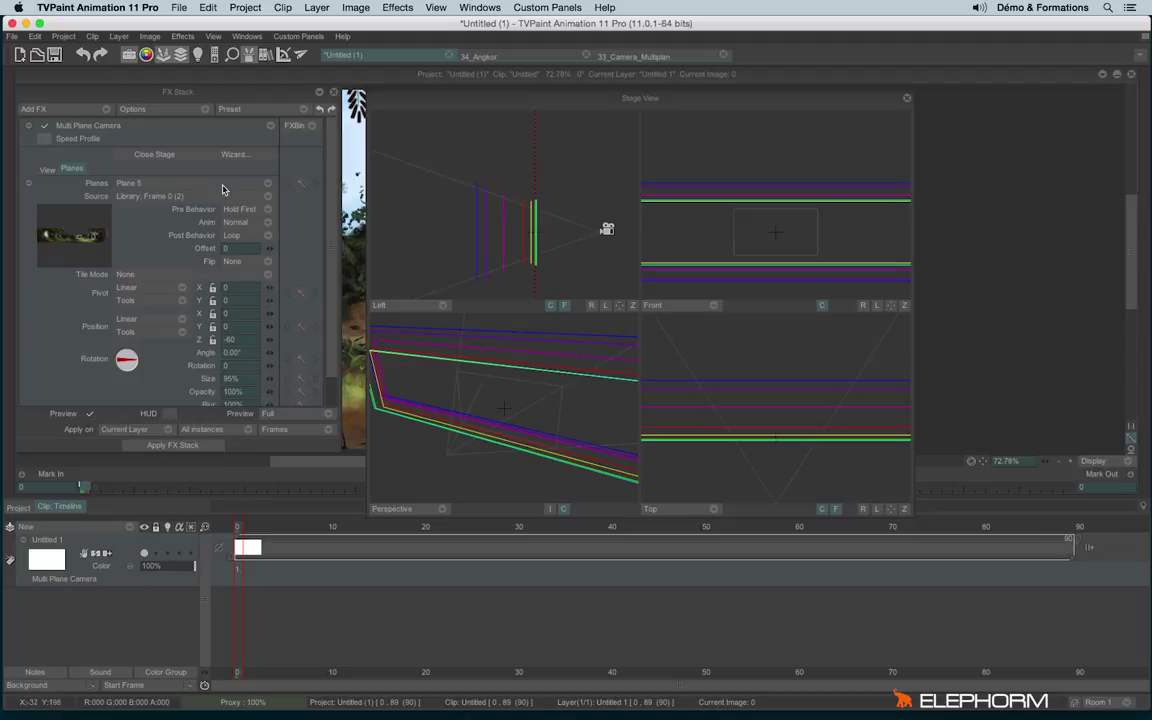
pyautogui.click(137, 184)
pyautogui.click(182, 299)
pyautogui.moveTo(270, 384); pyautogui.dragTo(268, 388)
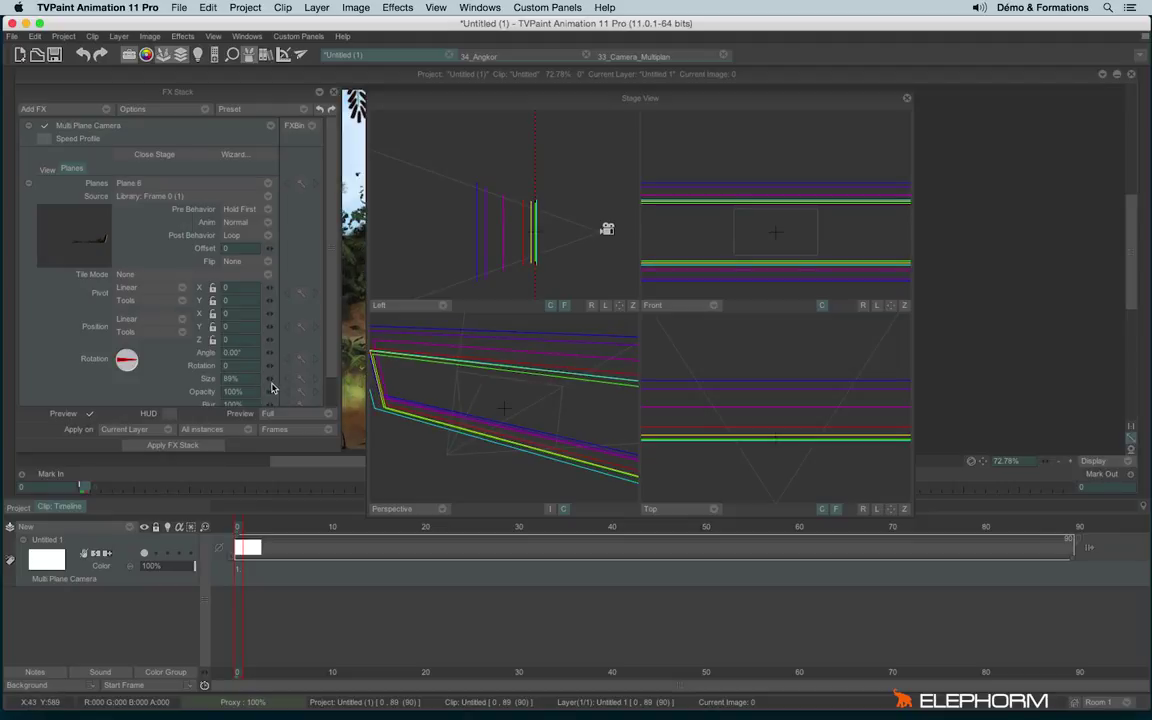
# Give Plane 7 Angle 0, Position Z about 104 and Size 76%
pyautogui.click(133, 185)
pyautogui.click(153, 306)
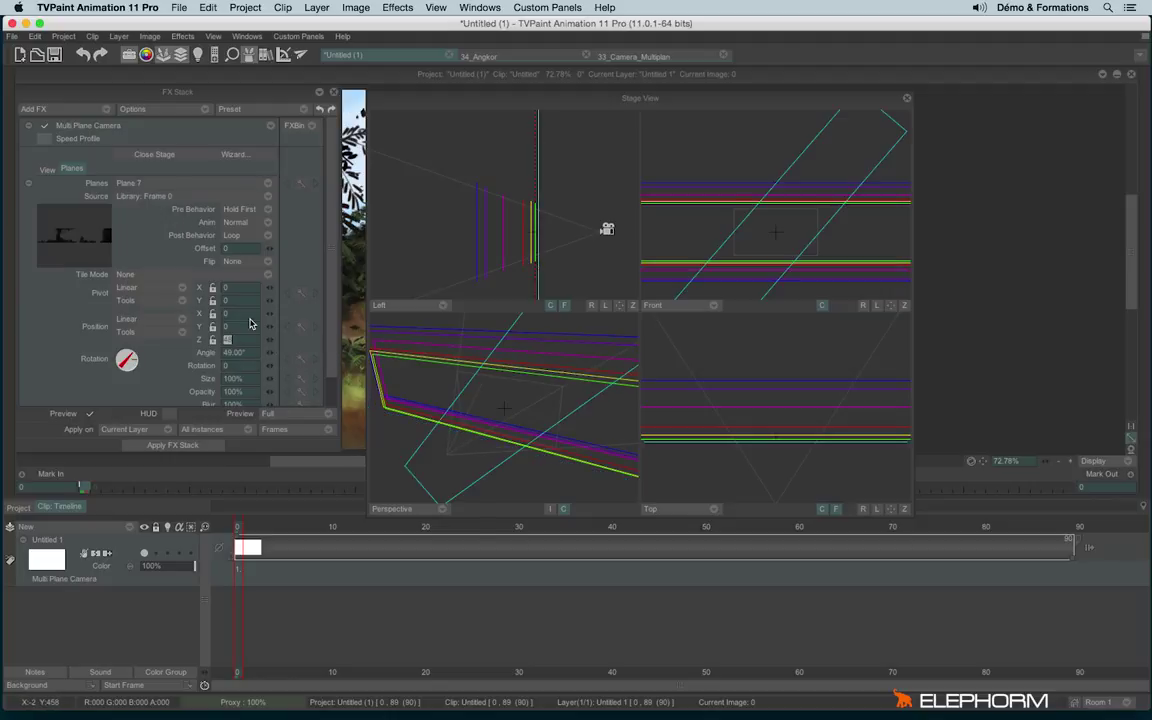
pyautogui.press('Return')
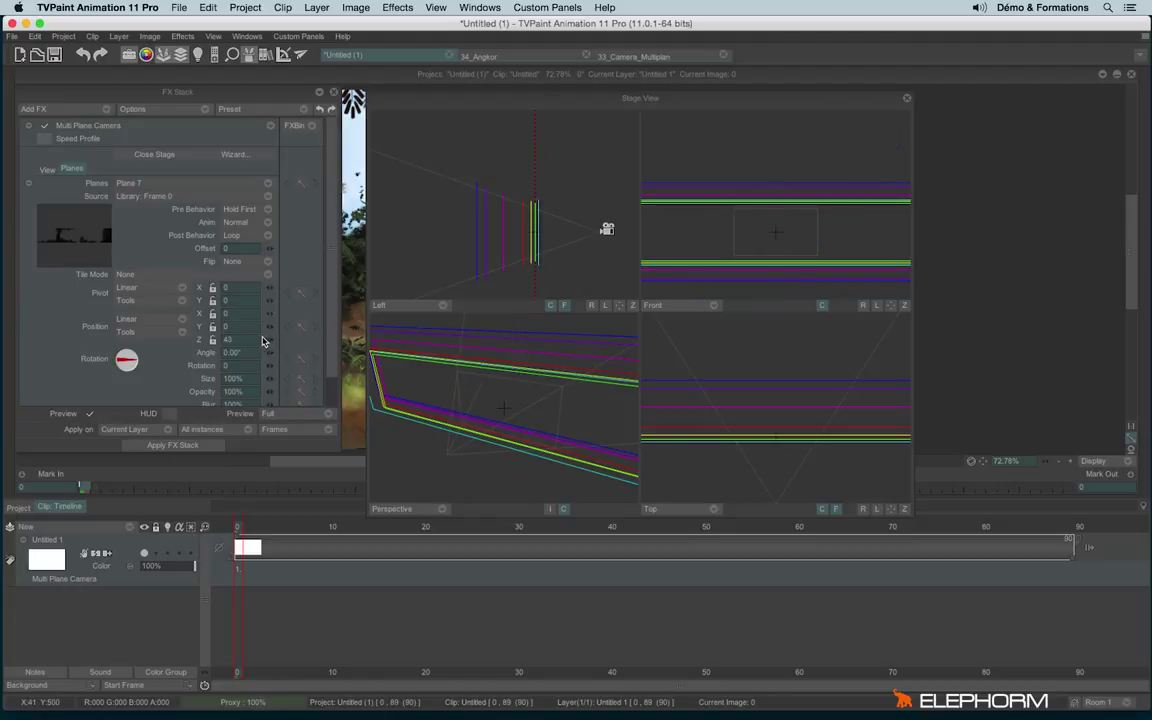
pyautogui.moveTo(263, 342); pyautogui.dragTo(288, 326)
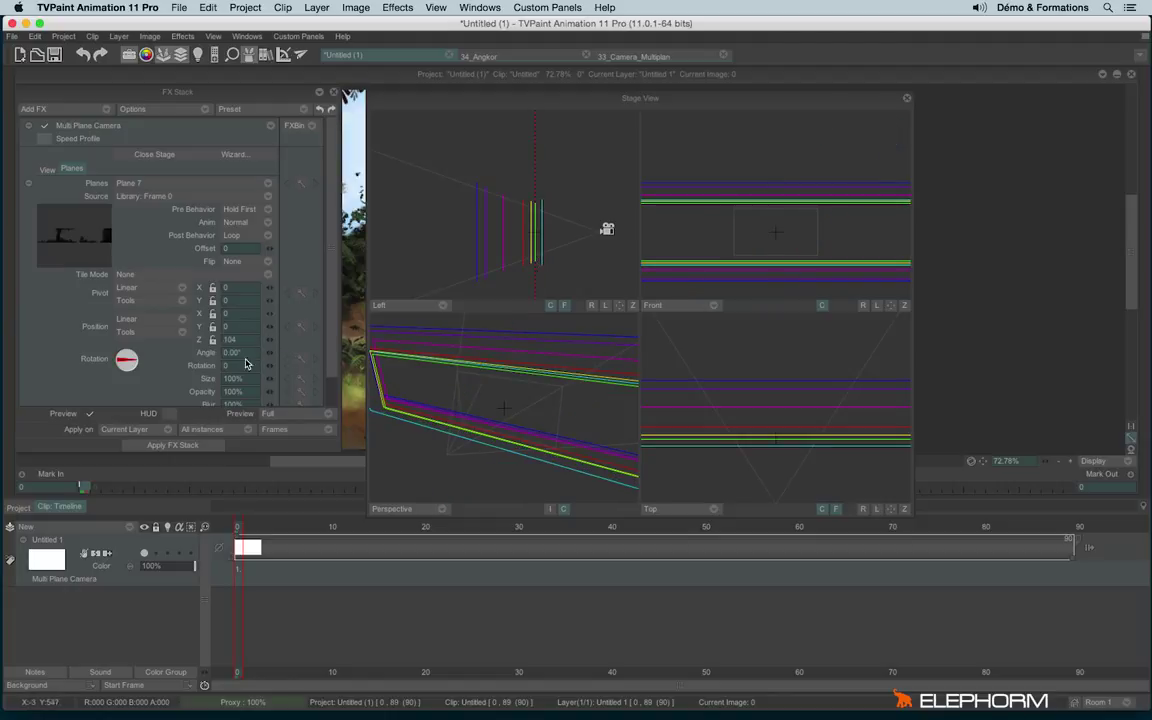
pyautogui.moveTo(264, 383)
pyautogui.mouseDown()
pyautogui.moveTo(252, 389)
pyautogui.moveTo(279, 380)
pyautogui.mouseUp()
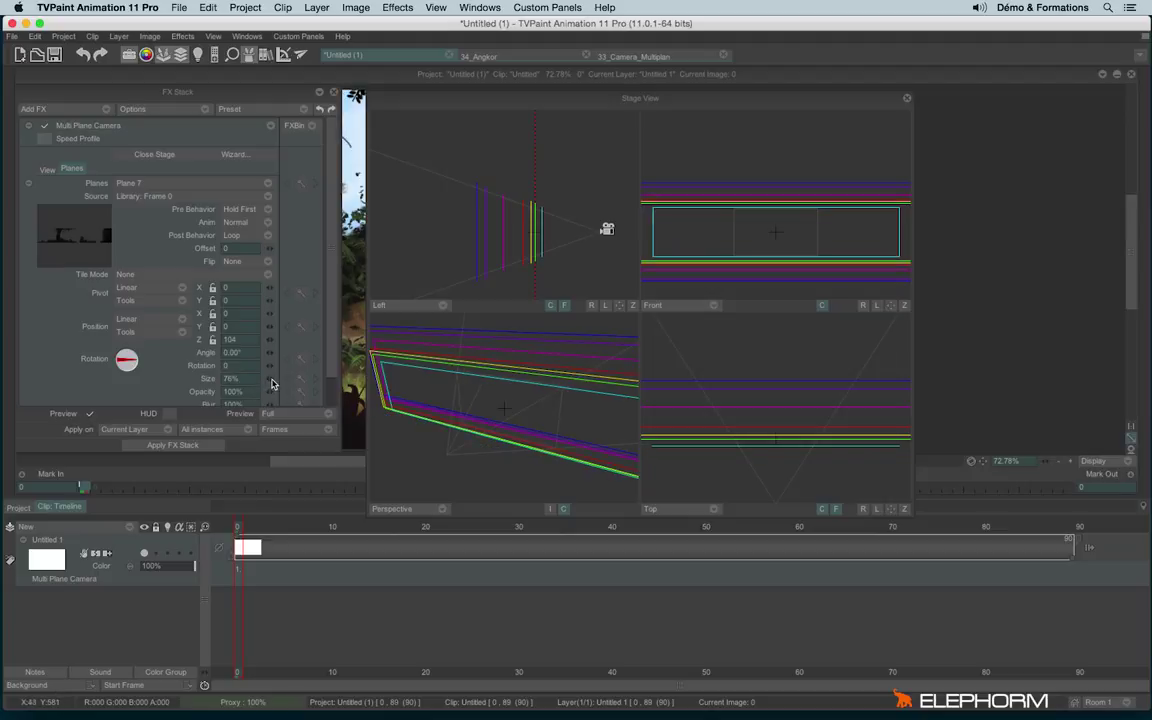
# Refit the stage views and slide the camera left to X -1227.8, Z 890.739
pyautogui.click(907, 101)
pyautogui.scroll(-5, 913, 220)
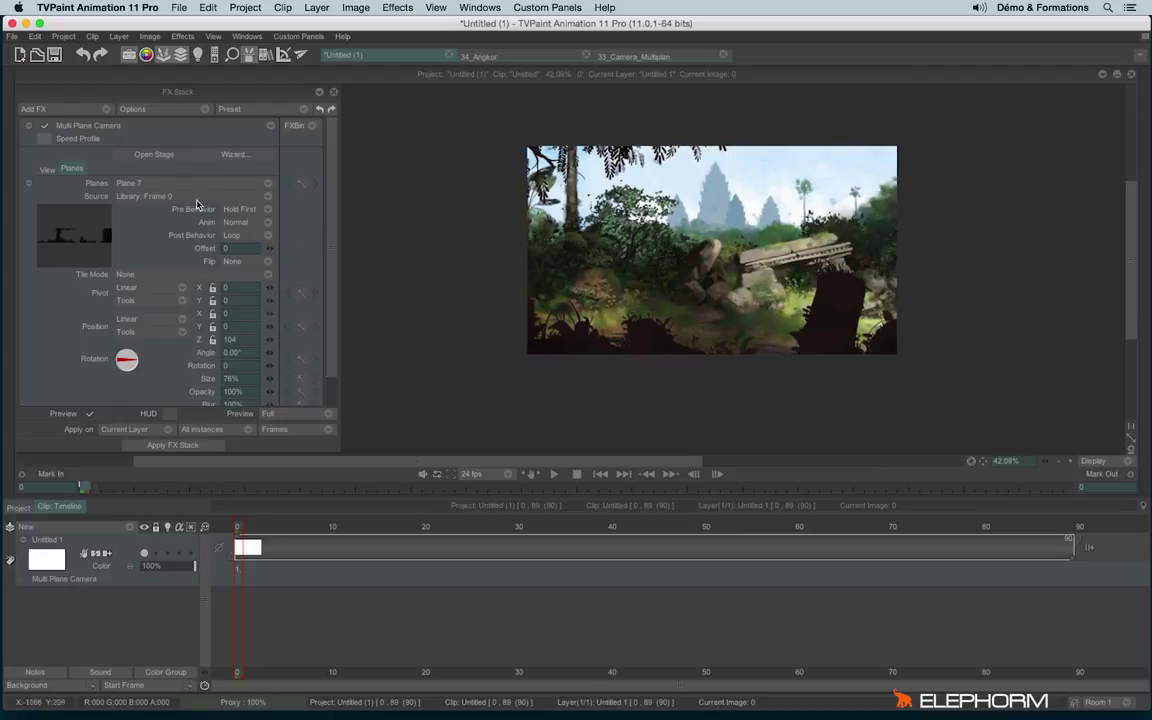
pyautogui.click(158, 156)
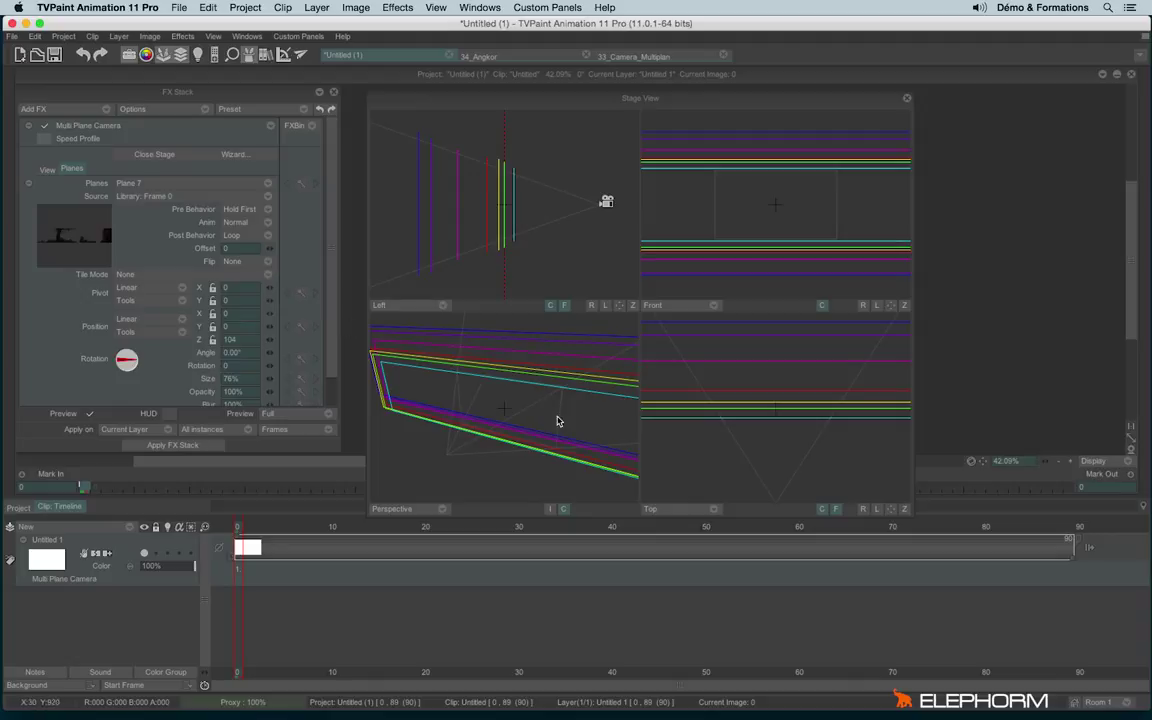
pyautogui.click(905, 510)
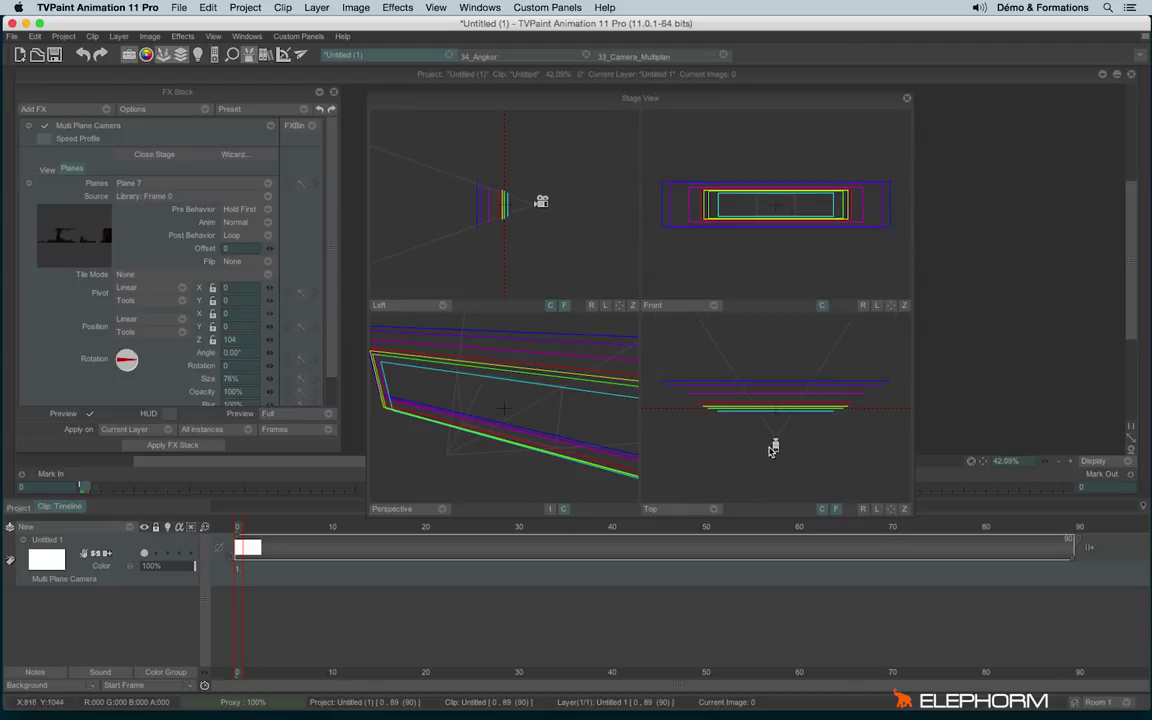
pyautogui.moveTo(773, 447); pyautogui.dragTo(738, 446)
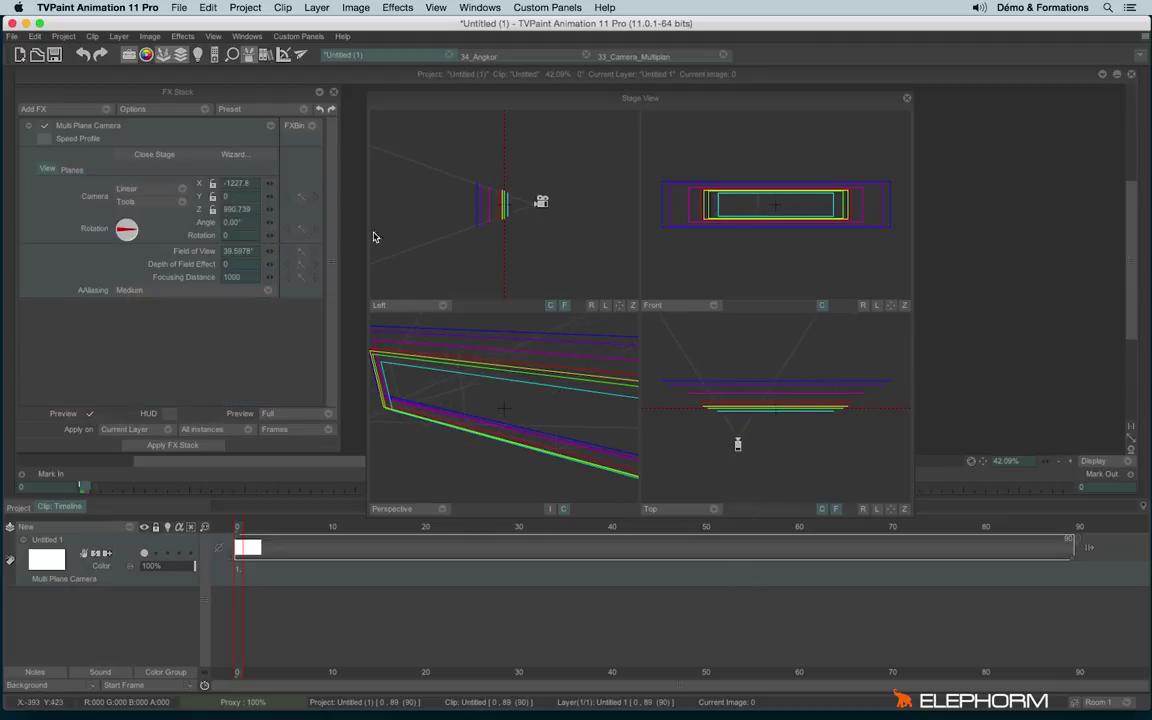
# Enable camera keyframing and, at frame 88, set Camera X to 1199.2
pyautogui.click(270, 126)
pyautogui.click(270, 140)
pyautogui.click(1063, 530)
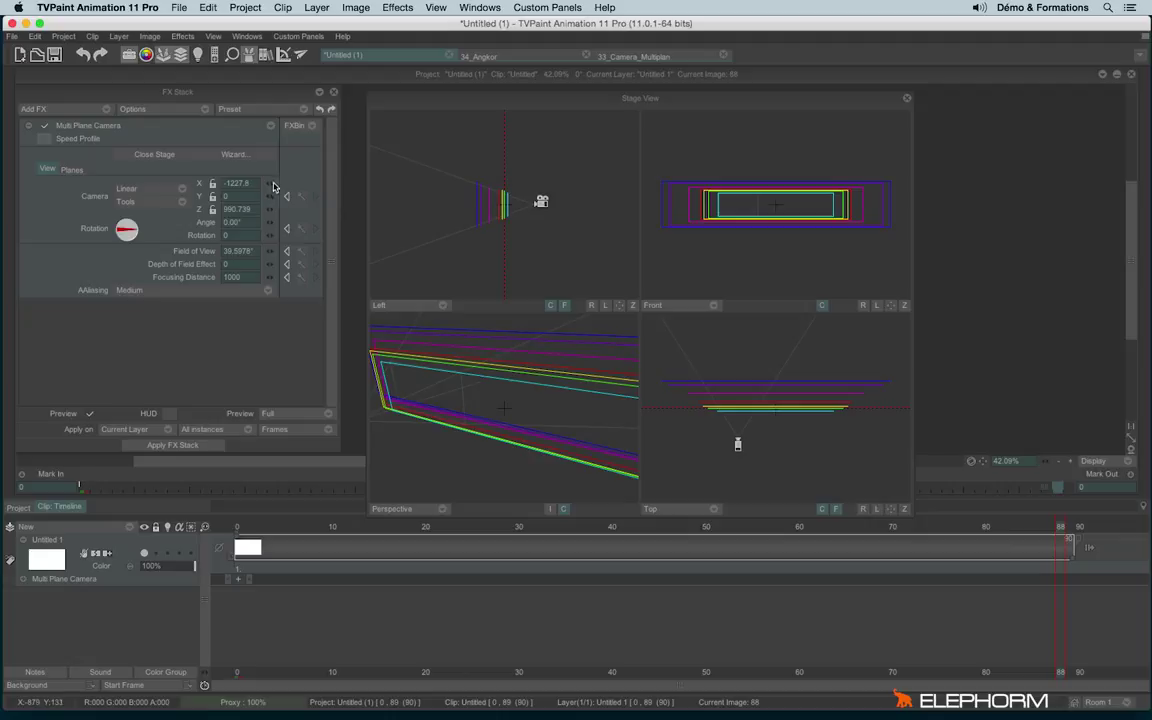
pyautogui.moveTo(269, 186); pyautogui.dragTo(280, 186)
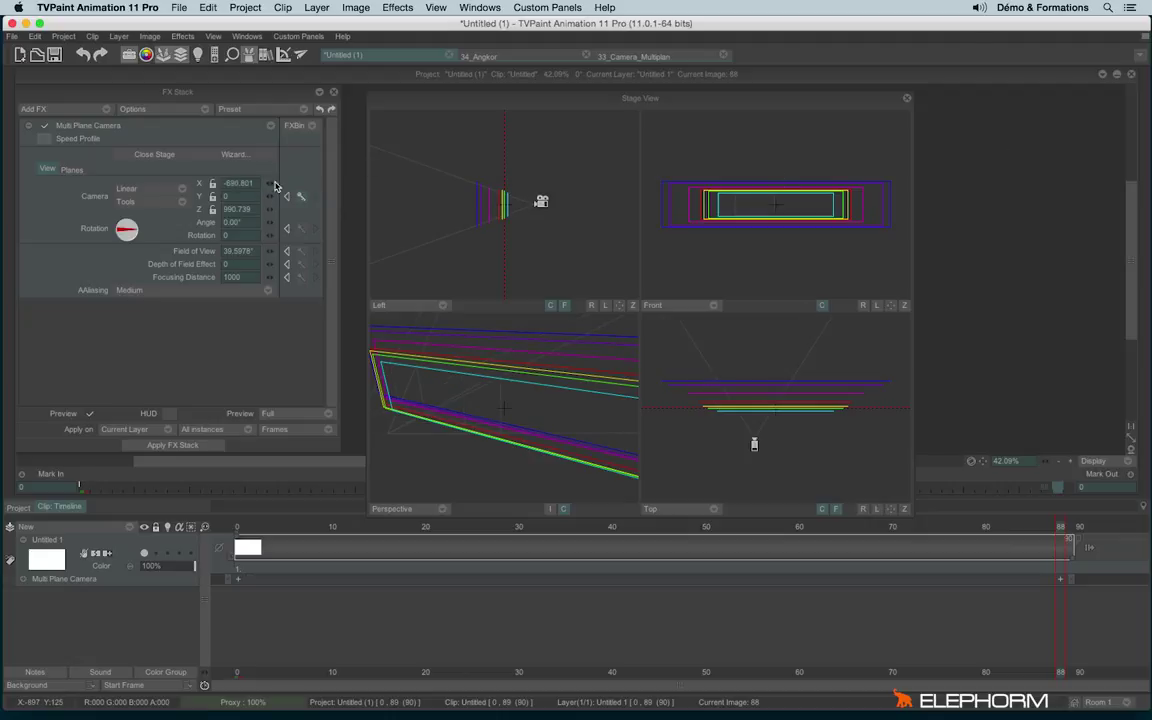
pyautogui.moveTo(865, 227); pyautogui.dragTo(269, 186)
pyautogui.moveTo(815, 161); pyautogui.dragTo(270, 192)
pyautogui.moveTo(250, 178); pyautogui.dragTo(492, 205)
# Close the stage views and scrub from frame 0 to watch the camera pan
pyautogui.click(907, 97)
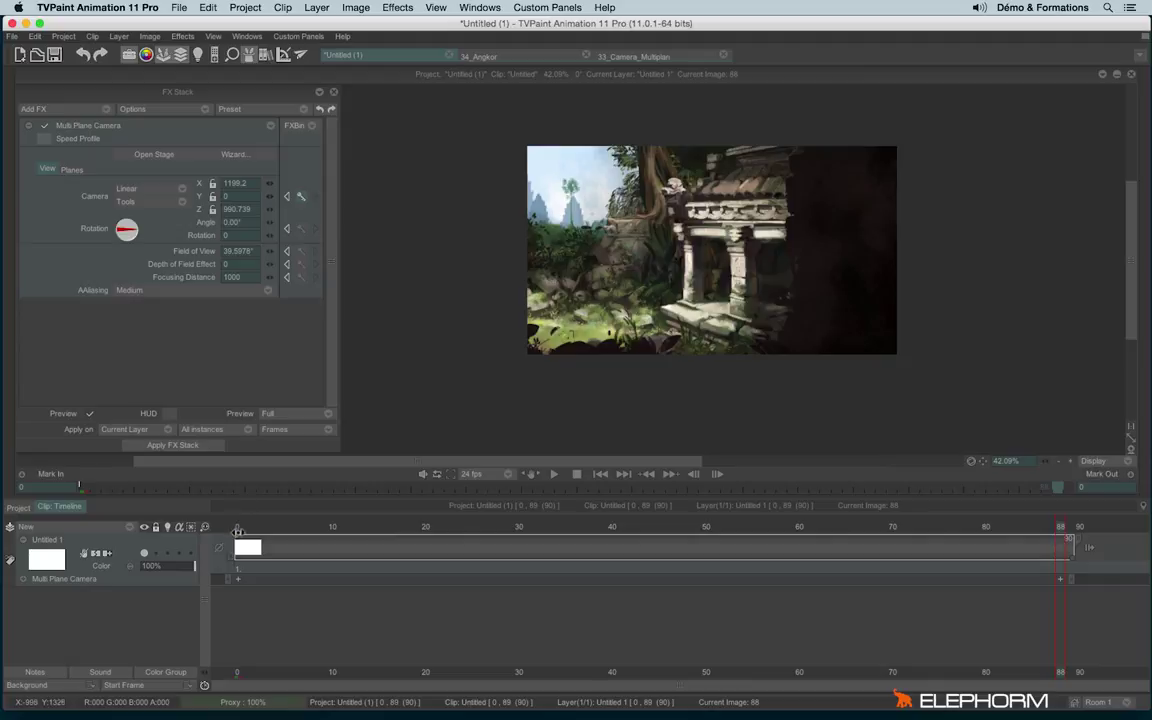
pyautogui.moveTo(239, 529)
pyautogui.mouseDown()
pyautogui.moveTo(453, 551)
pyautogui.moveTo(520, 528)
pyautogui.moveTo(1045, 543)
pyautogui.moveTo(604, 557)
pyautogui.moveTo(530, 540)
pyautogui.moveTo(255, 540)
pyautogui.moveTo(205, 507)
pyautogui.mouseUp()
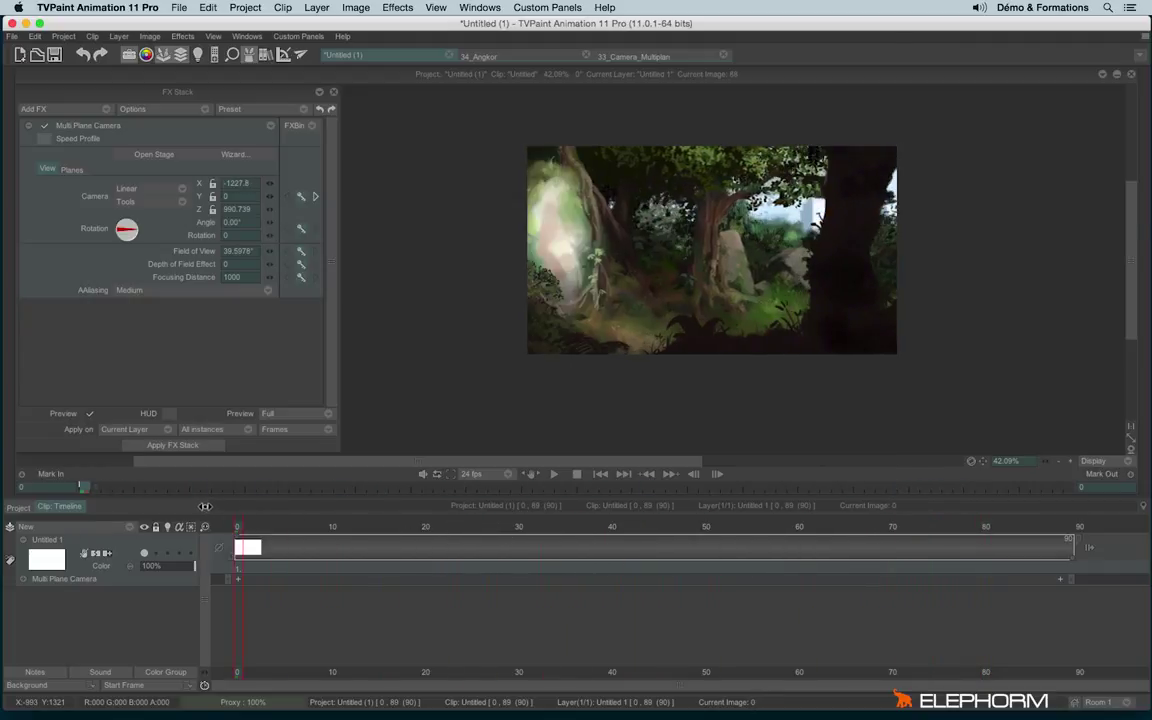
# Reopen and fit the stage views, then position Plane 7 at X 39.3971 on frame 0
pyautogui.click(140, 154)
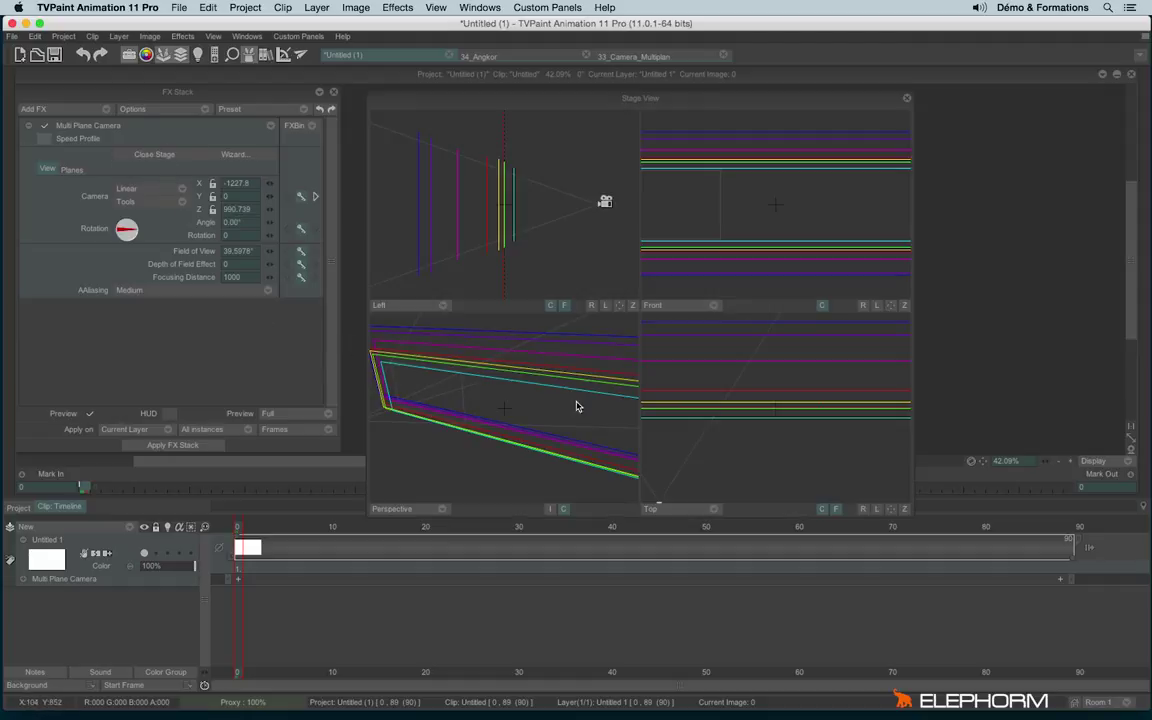
pyautogui.click(904, 510)
pyautogui.click(904, 510)
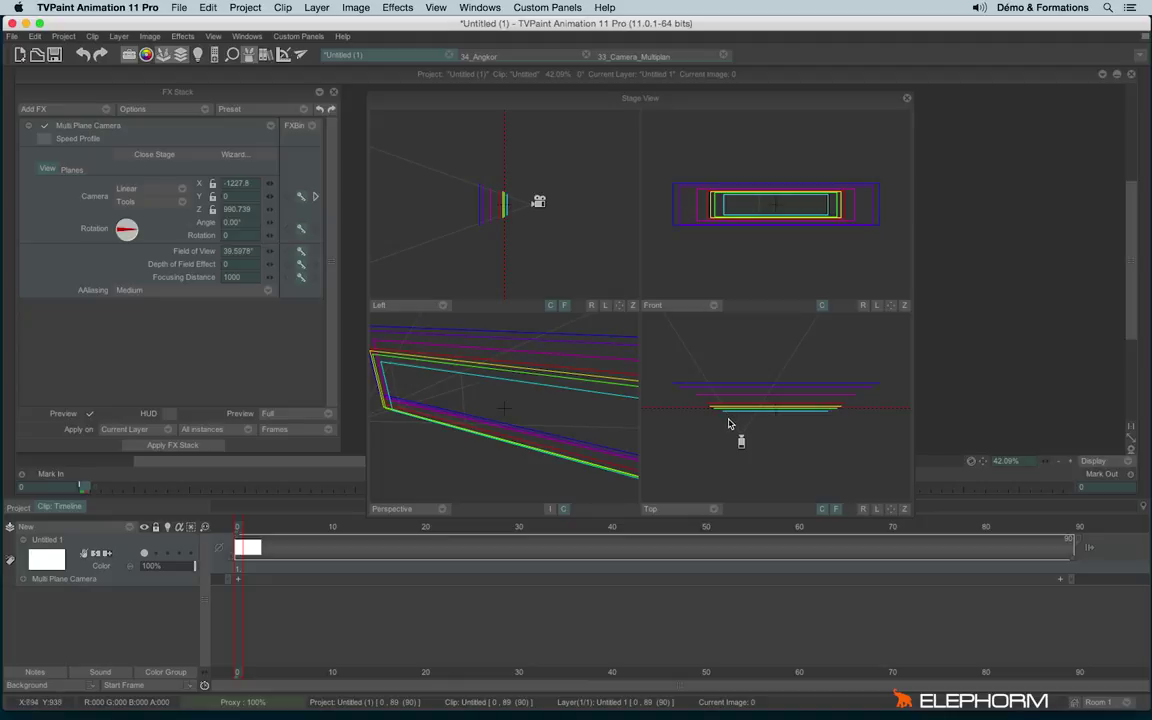
pyautogui.moveTo(728, 424); pyautogui.dragTo(686, 418)
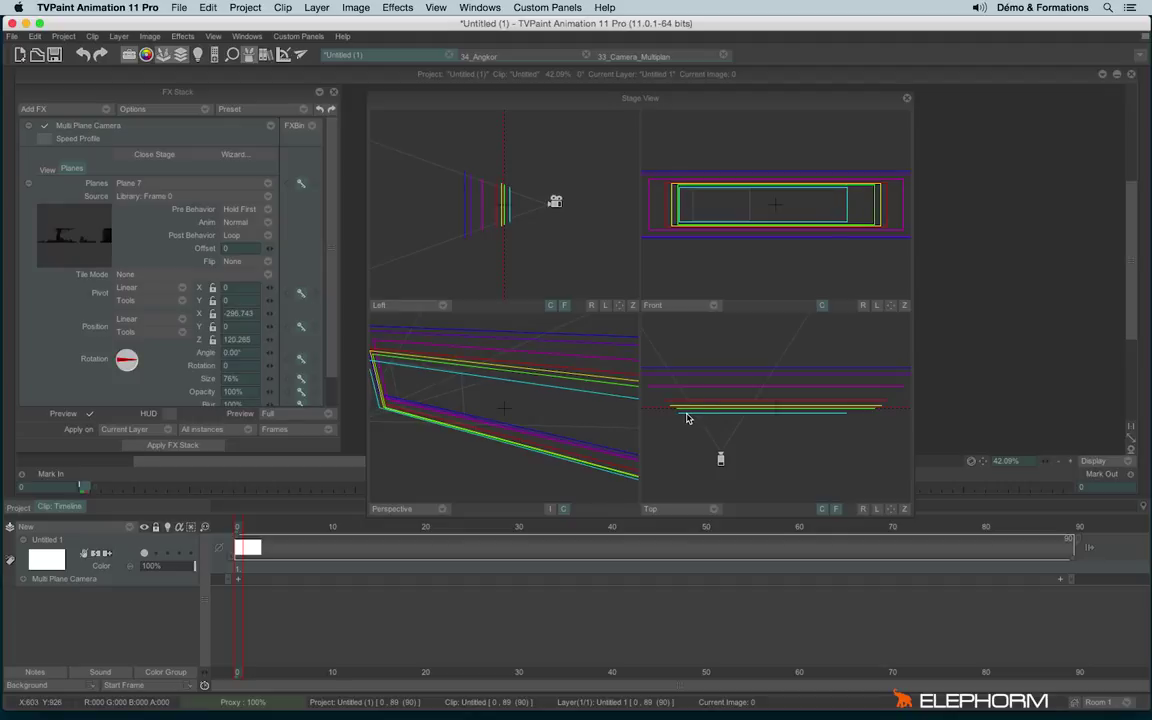
pyautogui.moveTo(686, 418); pyautogui.dragTo(707, 427)
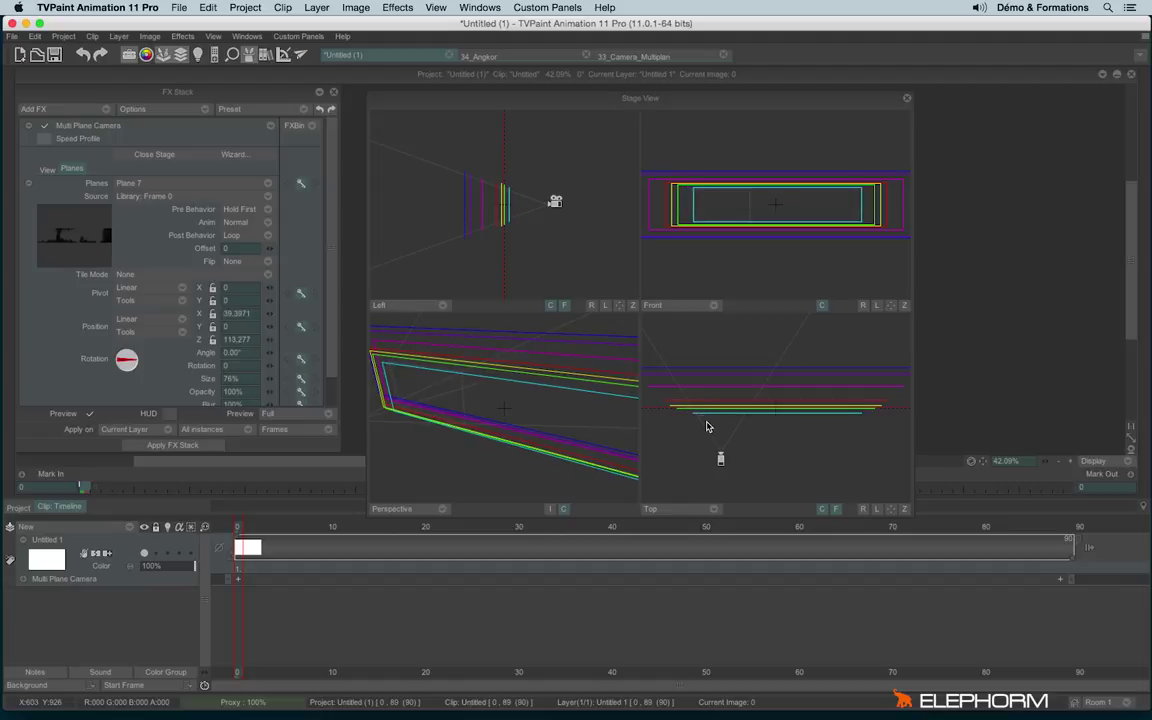
# Keyframe Plane 7 at X -186.239, Z 180.927 on frame 88, then return to frame 0
pyautogui.click(1066, 530)
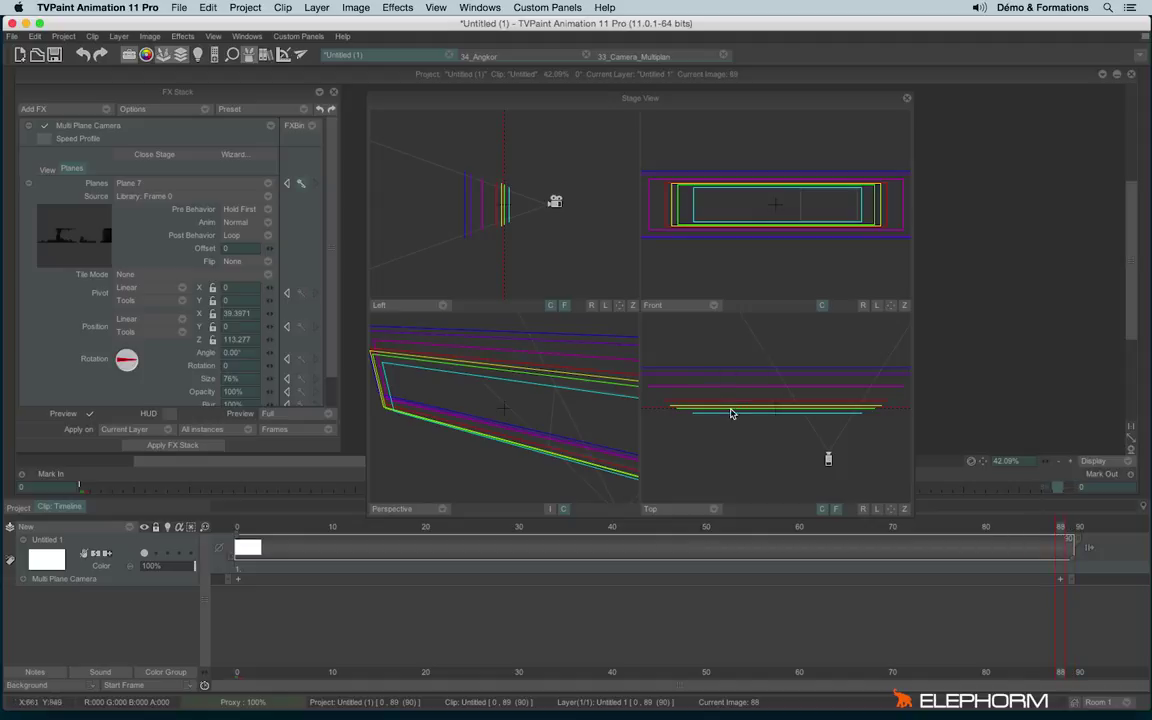
pyautogui.press('Left')
pyautogui.moveTo(716, 420)
pyautogui.mouseDown()
pyautogui.moveTo(694, 419)
pyautogui.moveTo(711, 420)
pyautogui.mouseUp()
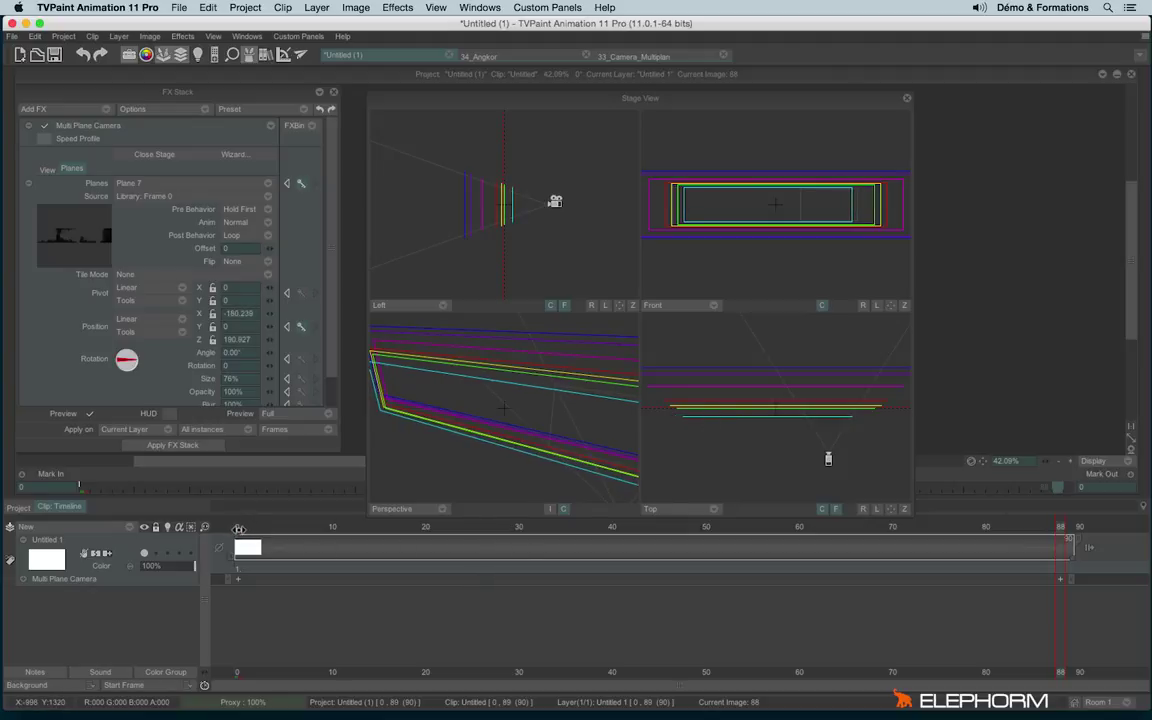
pyautogui.click(238, 528)
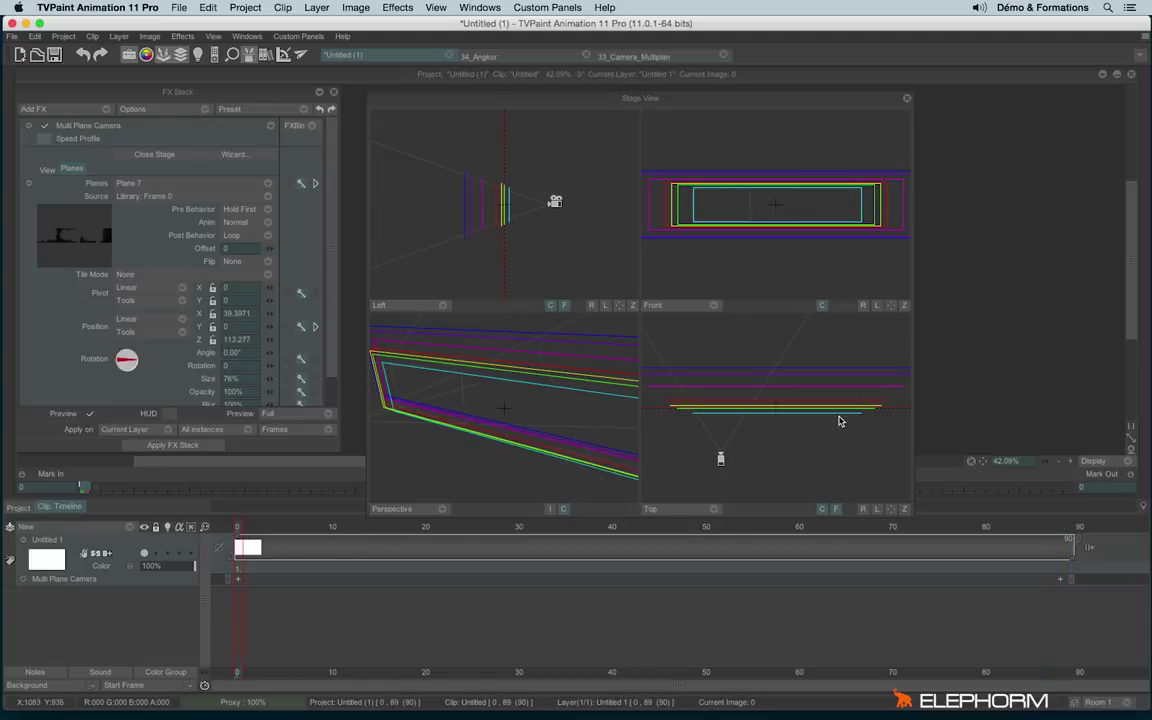
# Scrub the rendered pan toward the temple ruins, then switch to the 33_Camera_Multiplan project
pyautogui.click(908, 100)
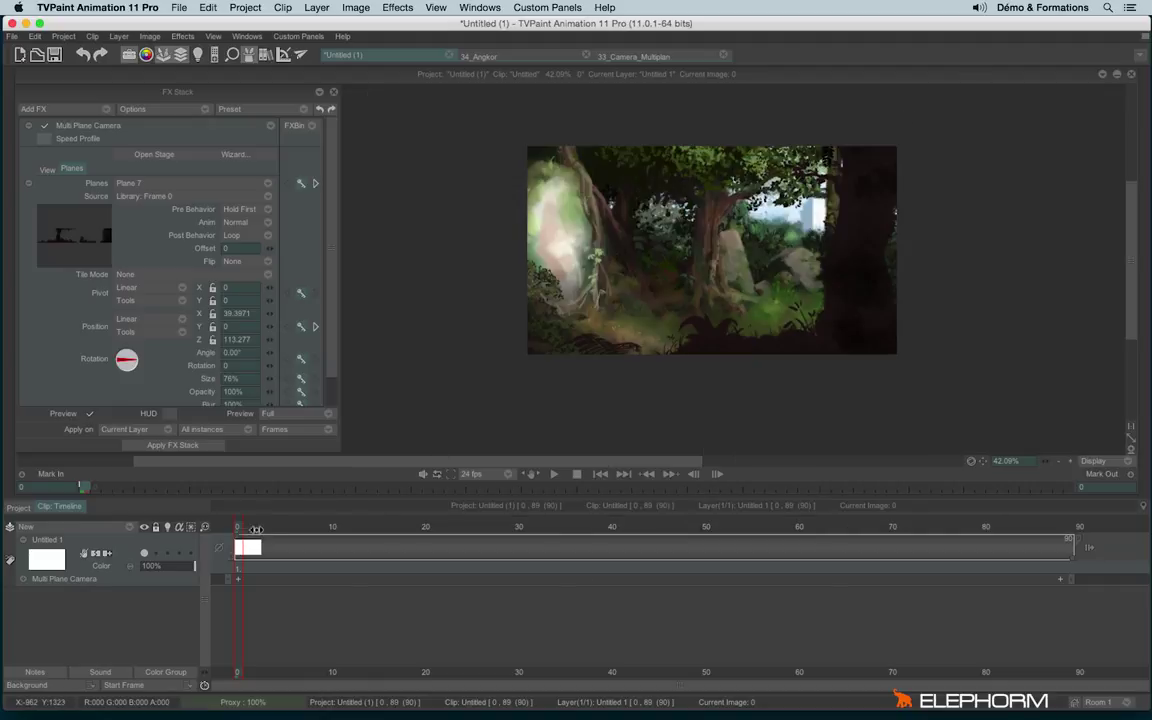
pyautogui.moveTo(257, 528); pyautogui.dragTo(740, 390)
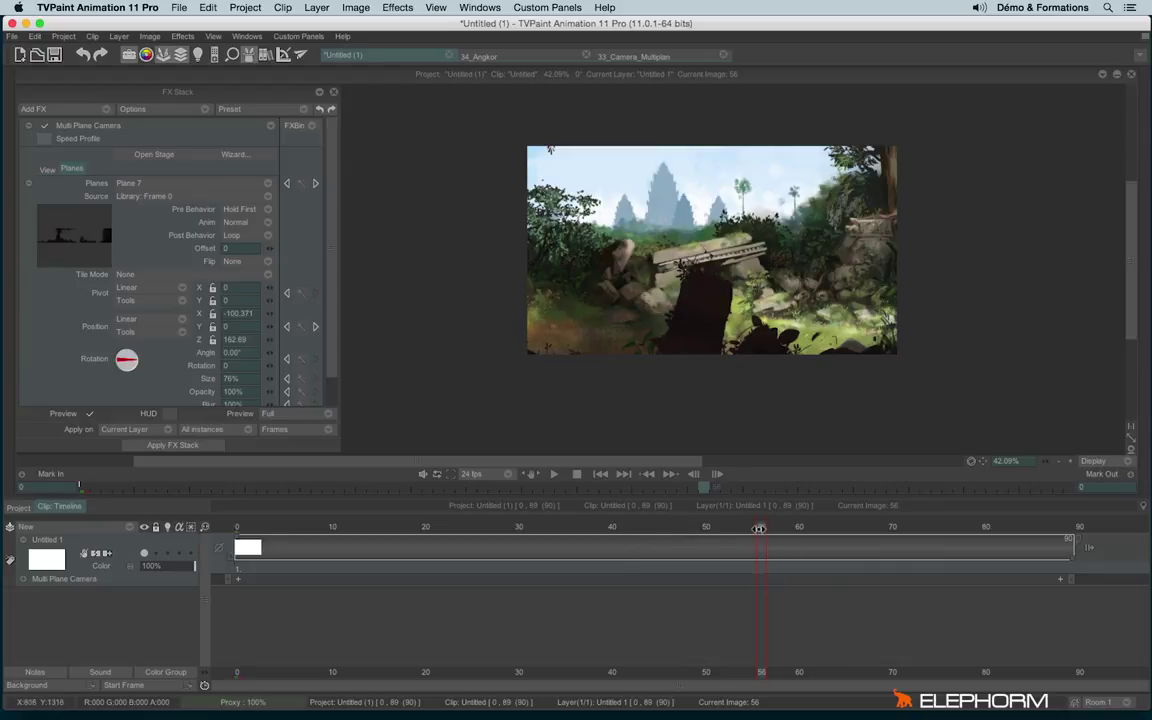
pyautogui.moveTo(760, 529); pyautogui.dragTo(603, 545)
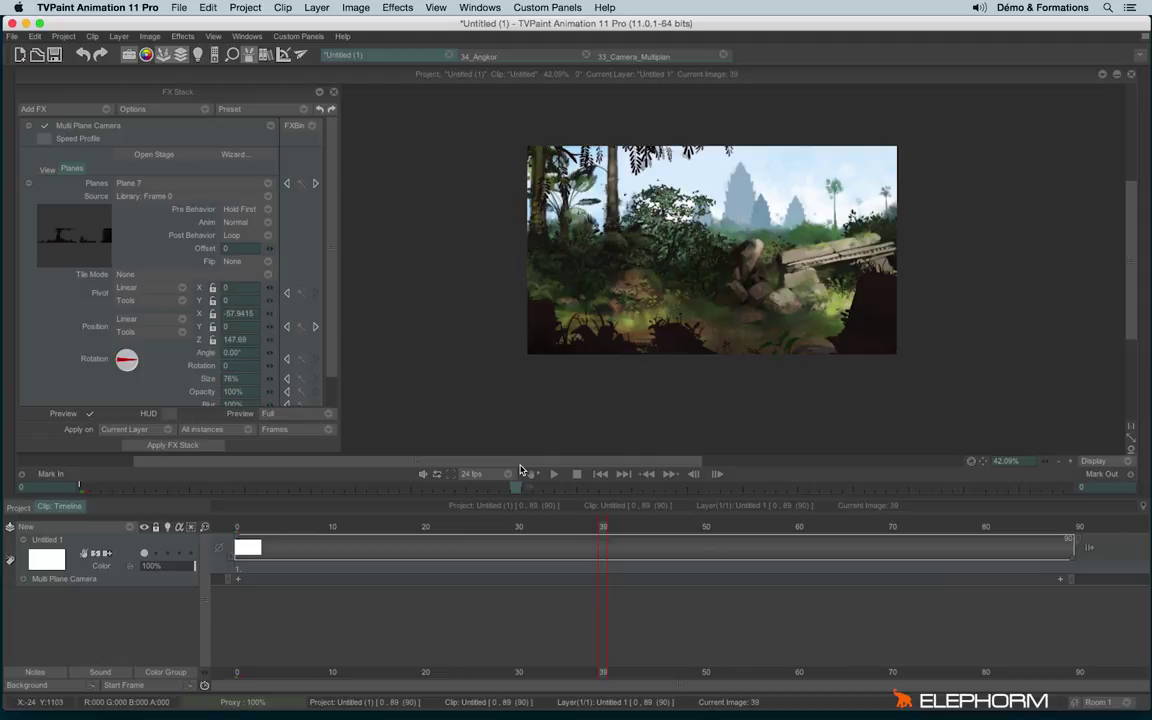
pyautogui.click(618, 57)
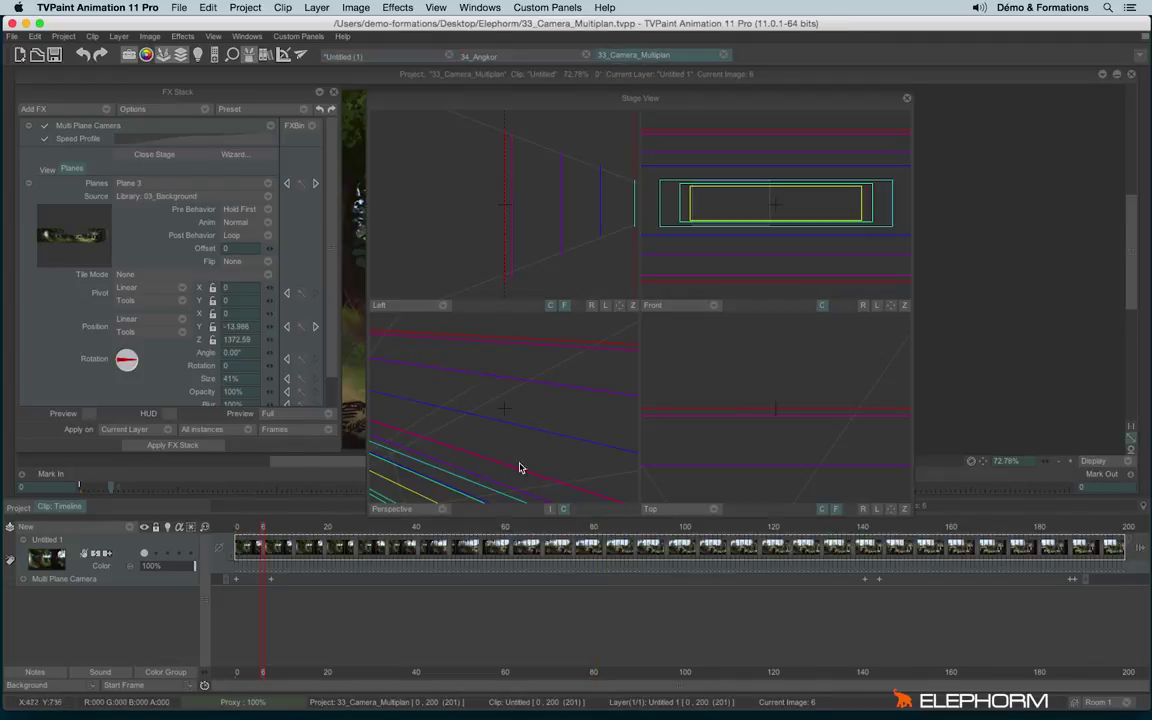
# Fit and reframe the Left view to inspect the camera, then close the stage views
pyautogui.click(619, 306)
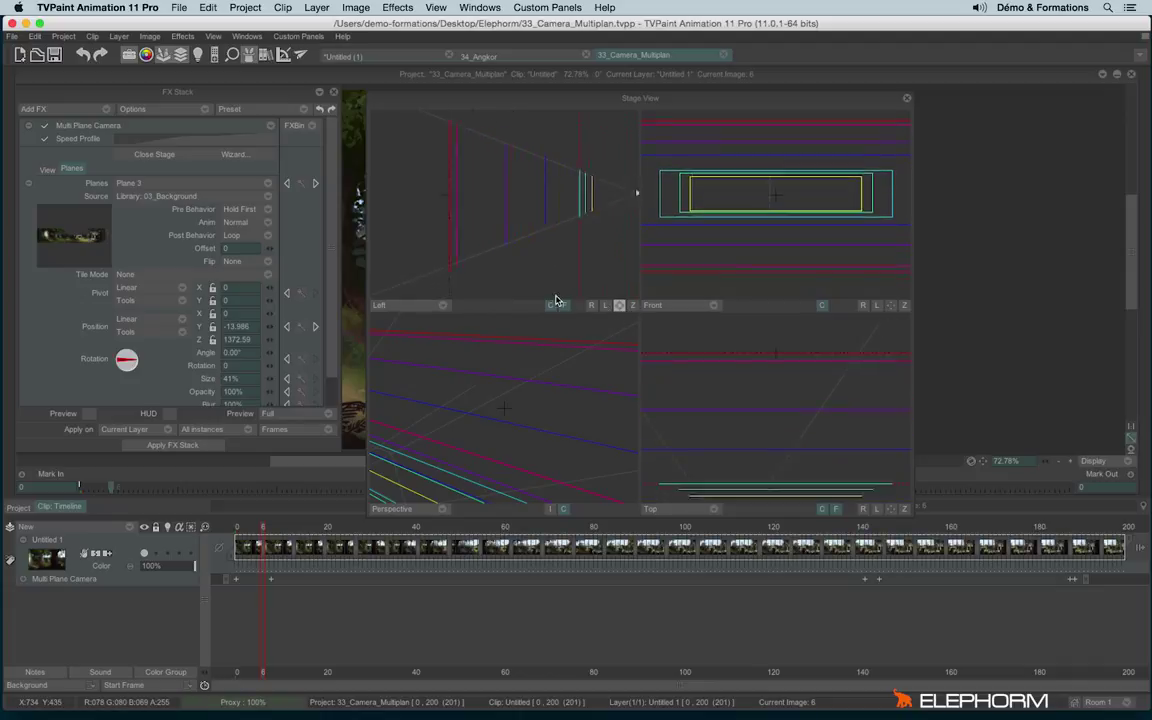
pyautogui.moveTo(460, 289); pyautogui.dragTo(495, 253)
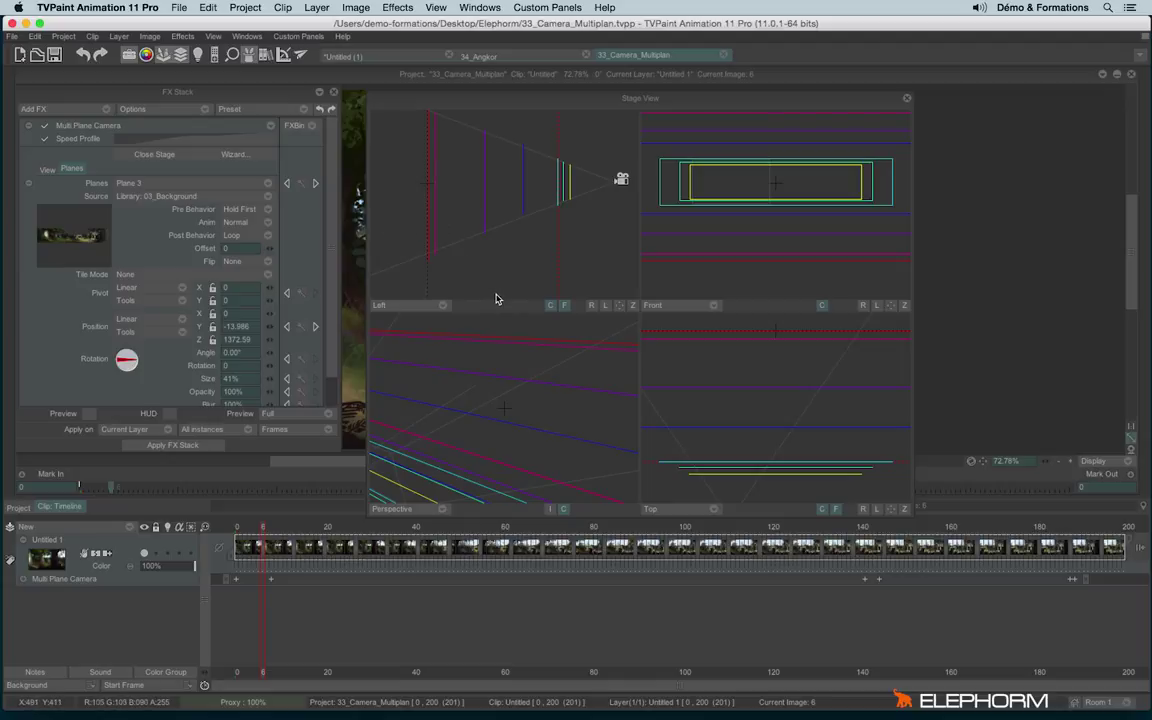
pyautogui.click(907, 101)
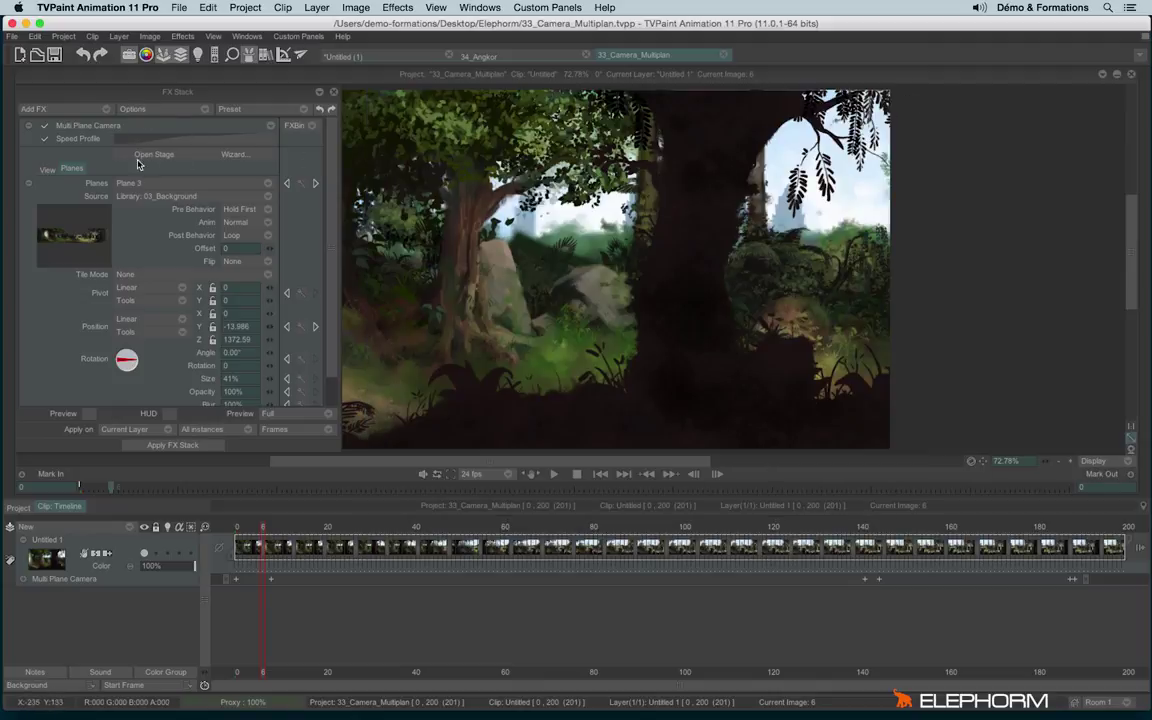
# Play the 33_Camera_Multiplan camera pan and stop it at image 84
pyautogui.click(553, 474)
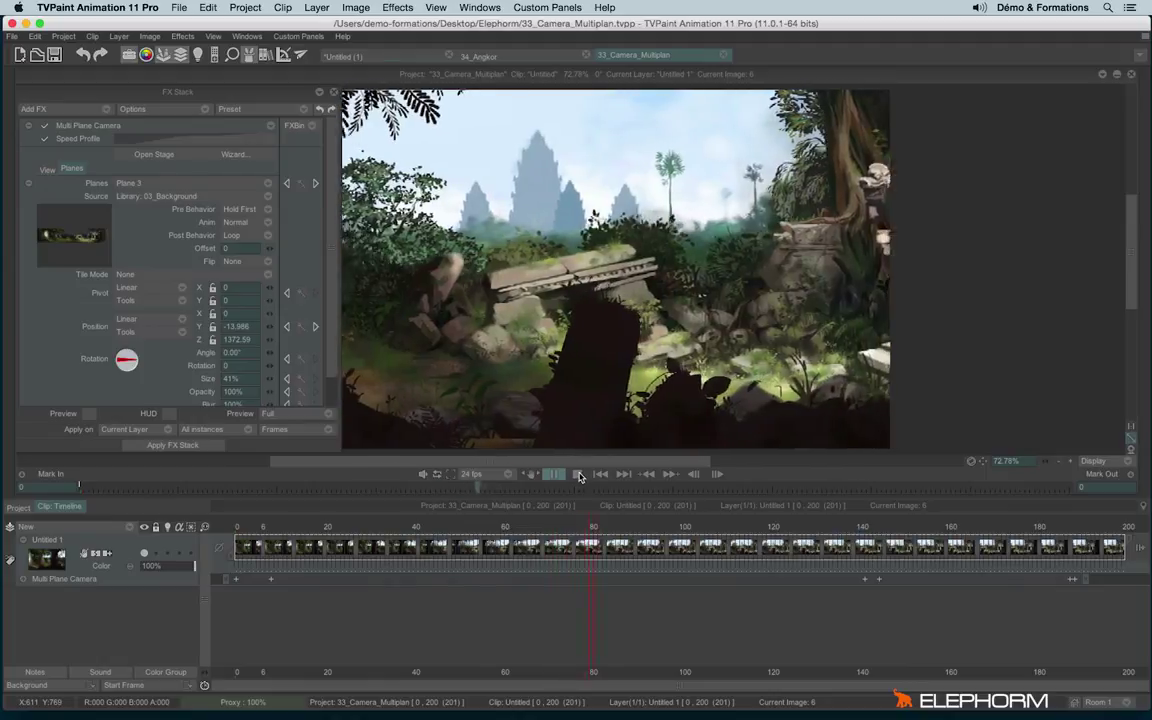
pyautogui.click(577, 476)
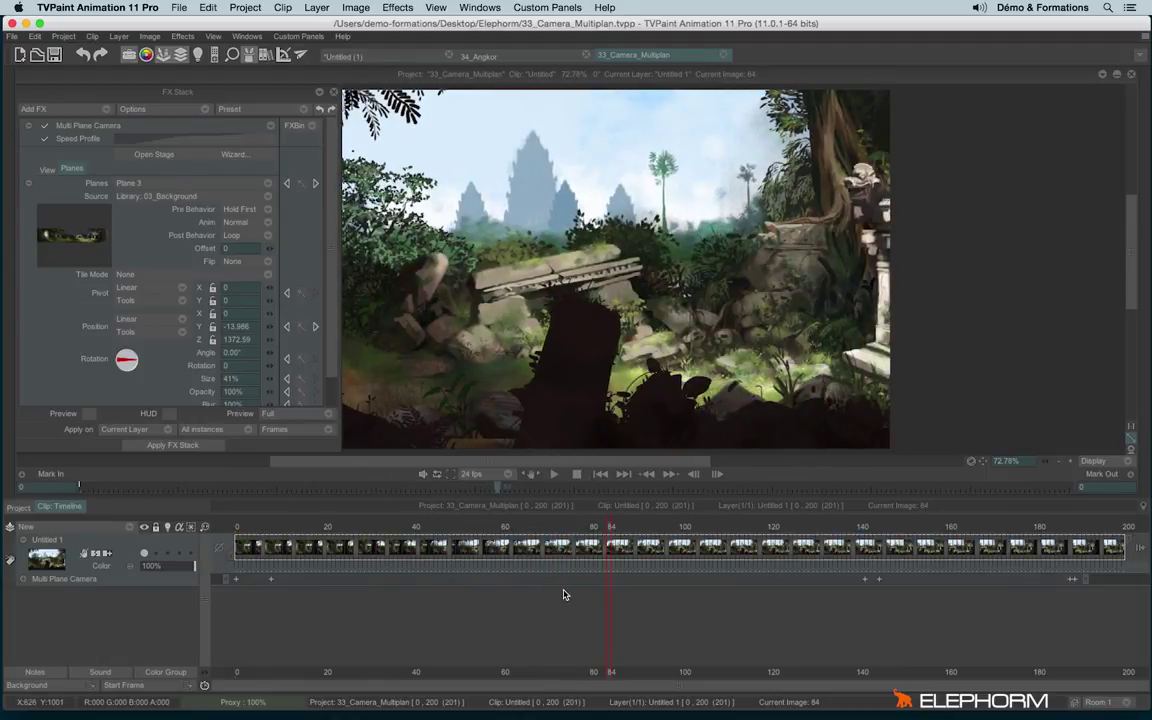